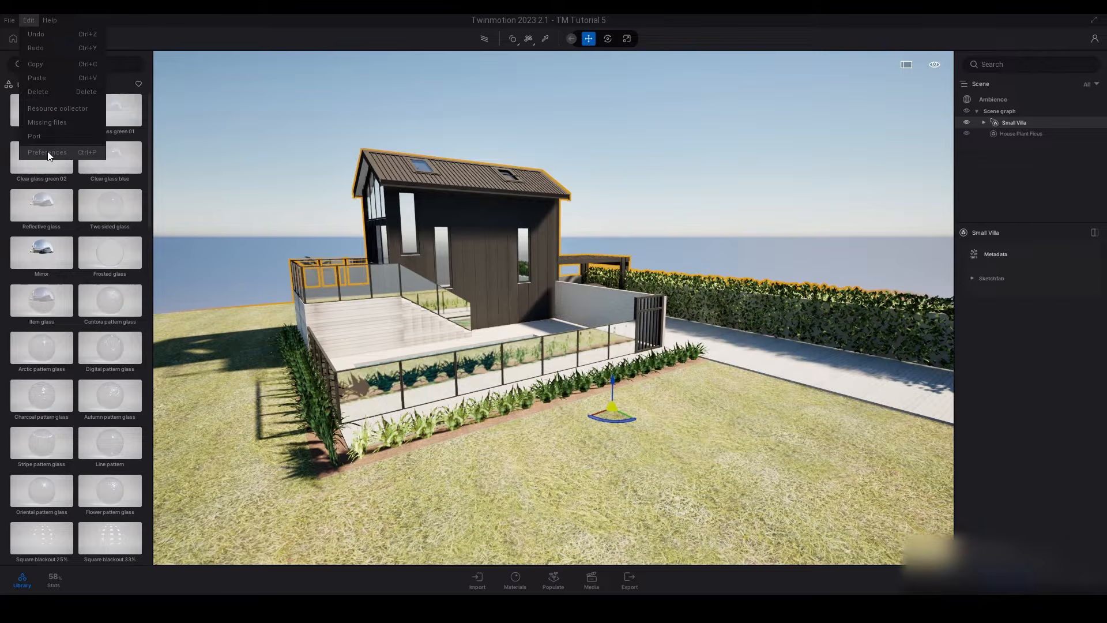
Step: Open the preferences and look through the list of general settings categories
left_click(49, 153)
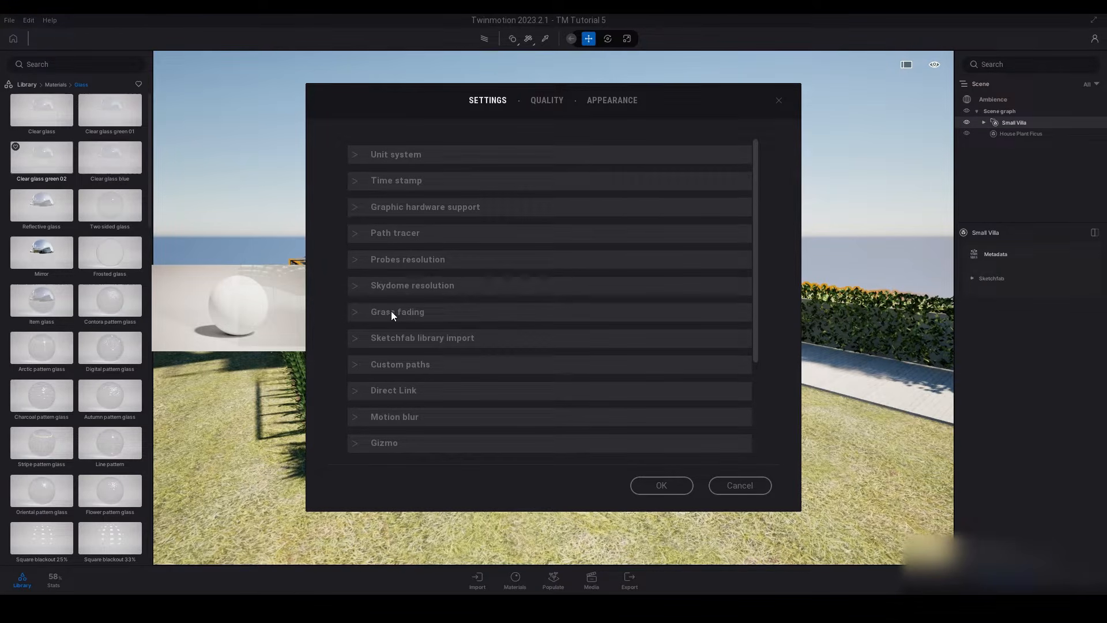
scroll(426, 313, "down", 4)
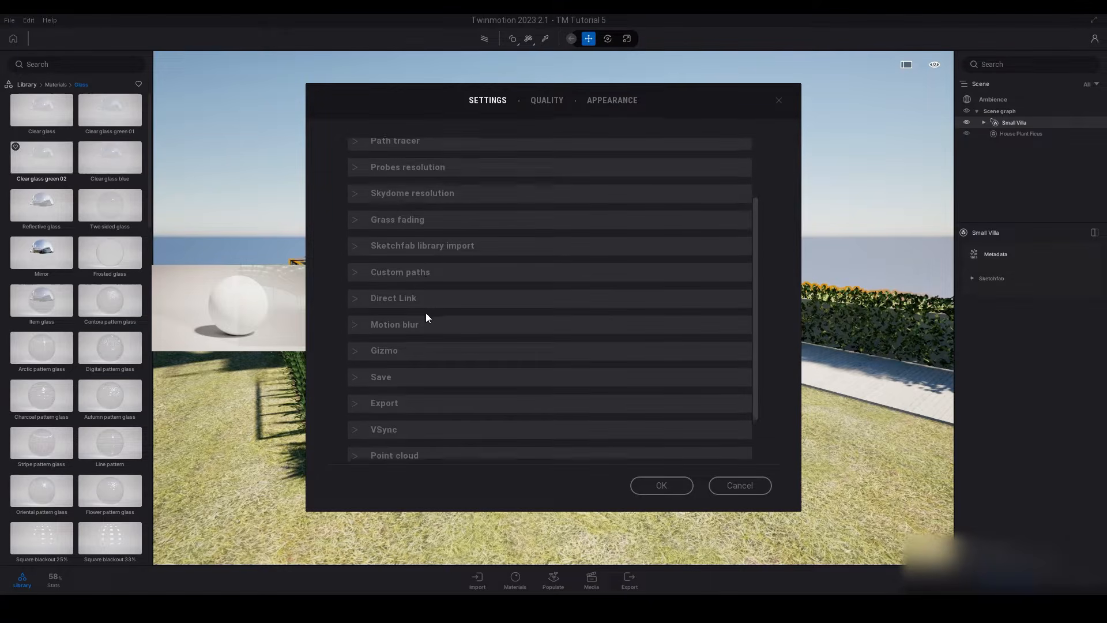
scroll(421, 300, "down", 2)
scroll(413, 296, "up", 6)
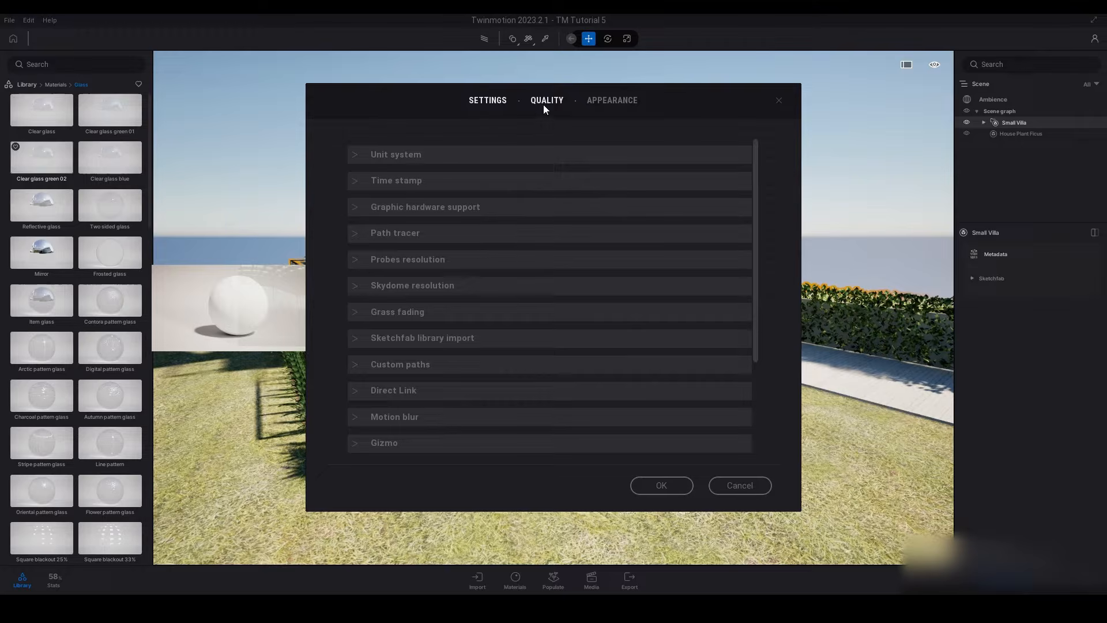
scroll(428, 236, "down", 5)
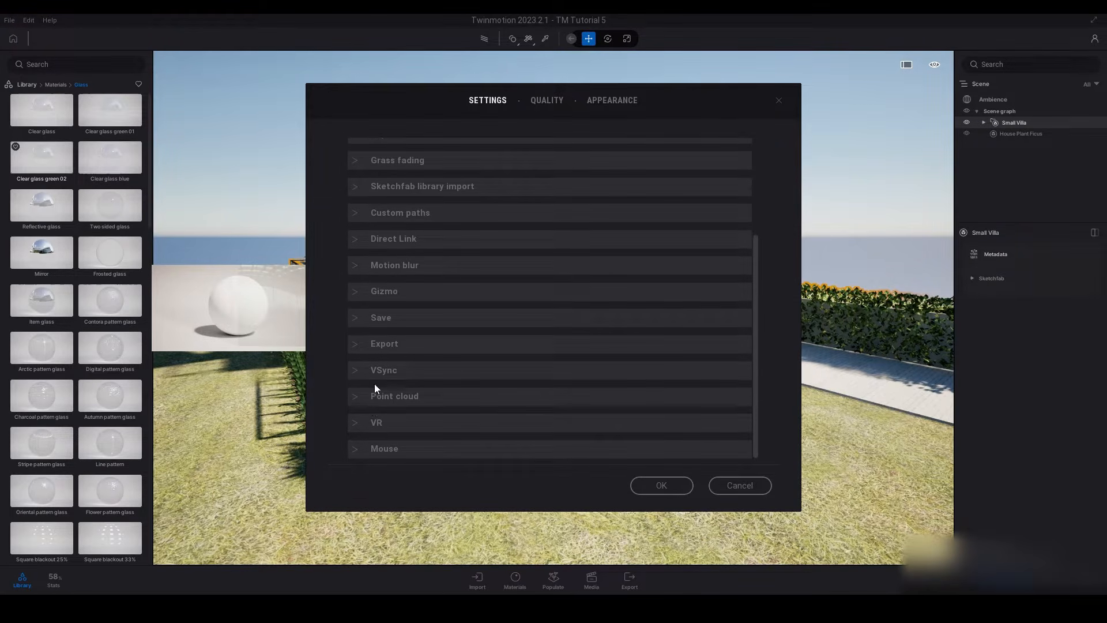
scroll(387, 346, "up", 5)
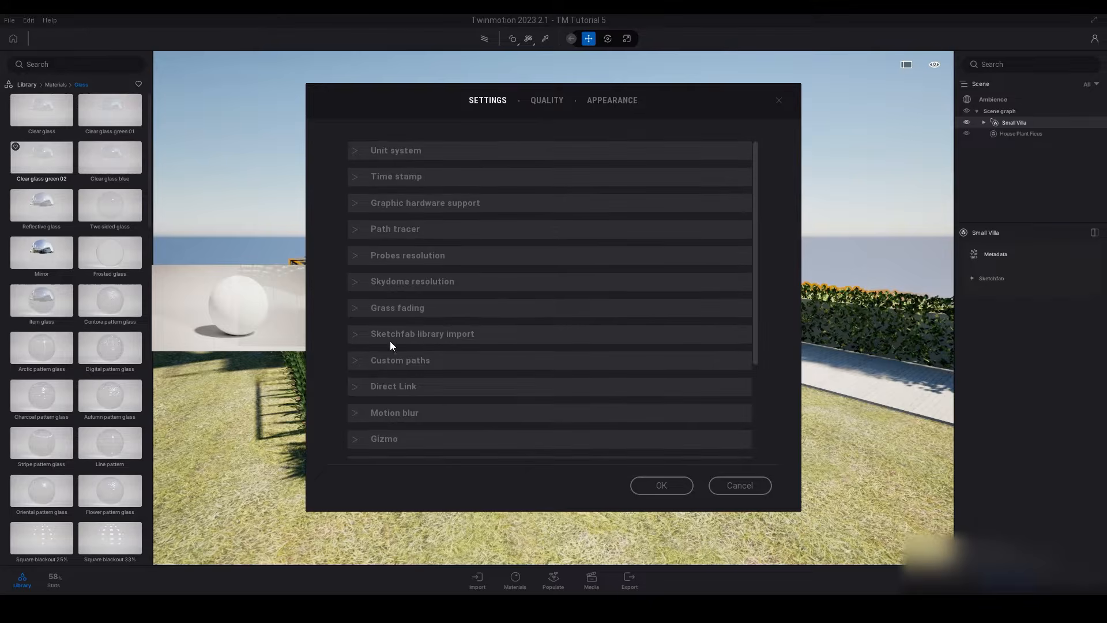
Step: Set the desktop point cloud quality to Ultra, and try High for the shadows before setting them back to Ultra
left_click(548, 100)
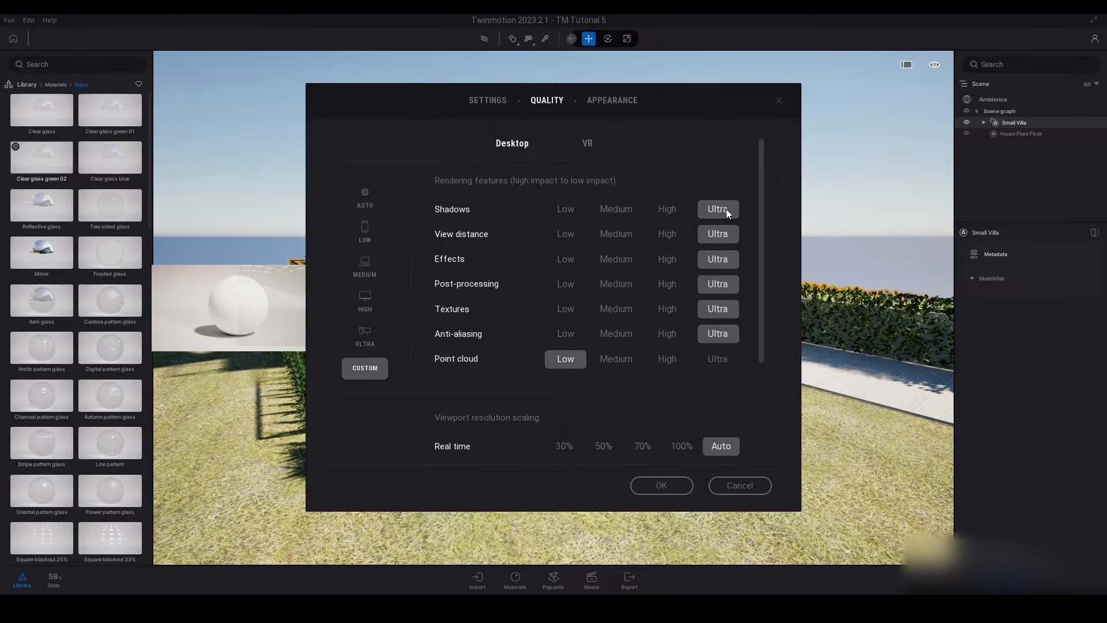
left_click(718, 359)
scroll(709, 340, "down", 3)
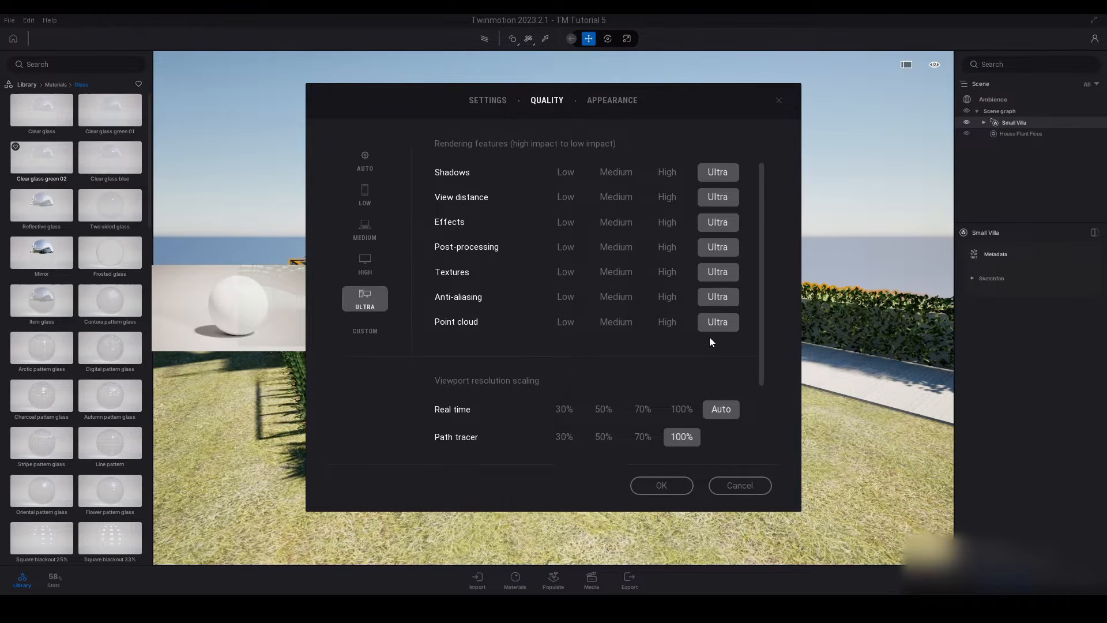
scroll(707, 337, "up", 3)
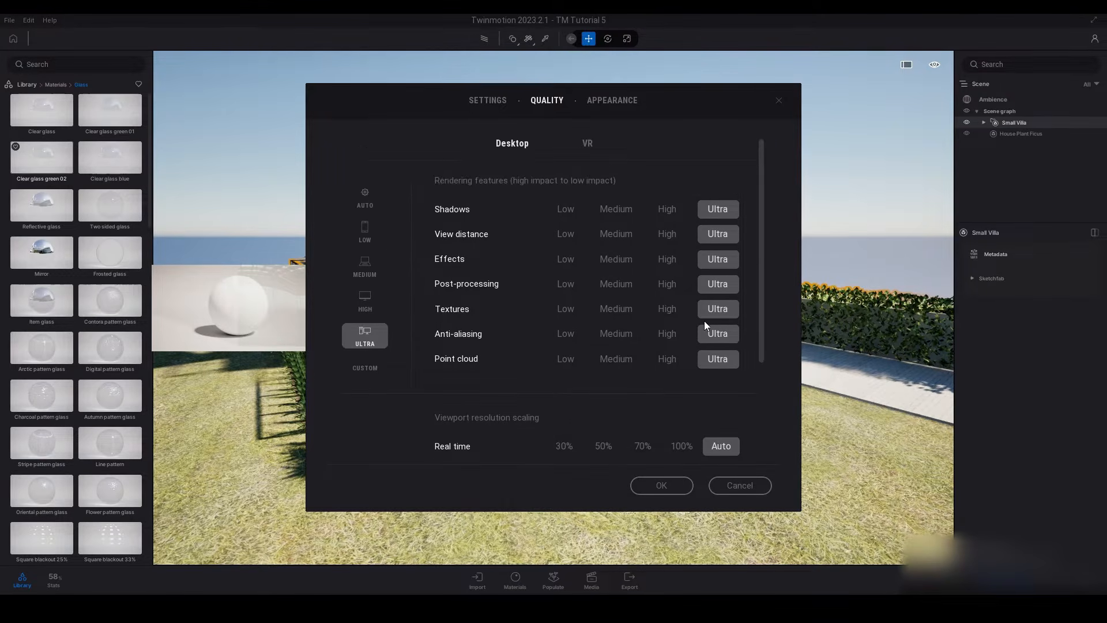
left_click(669, 210)
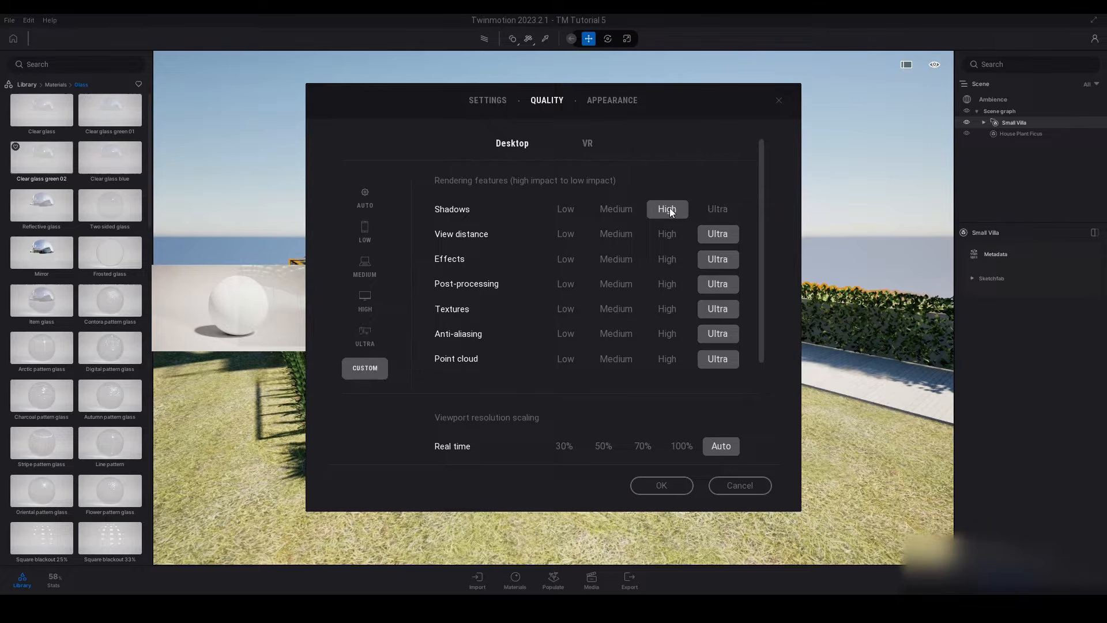
left_click(715, 209)
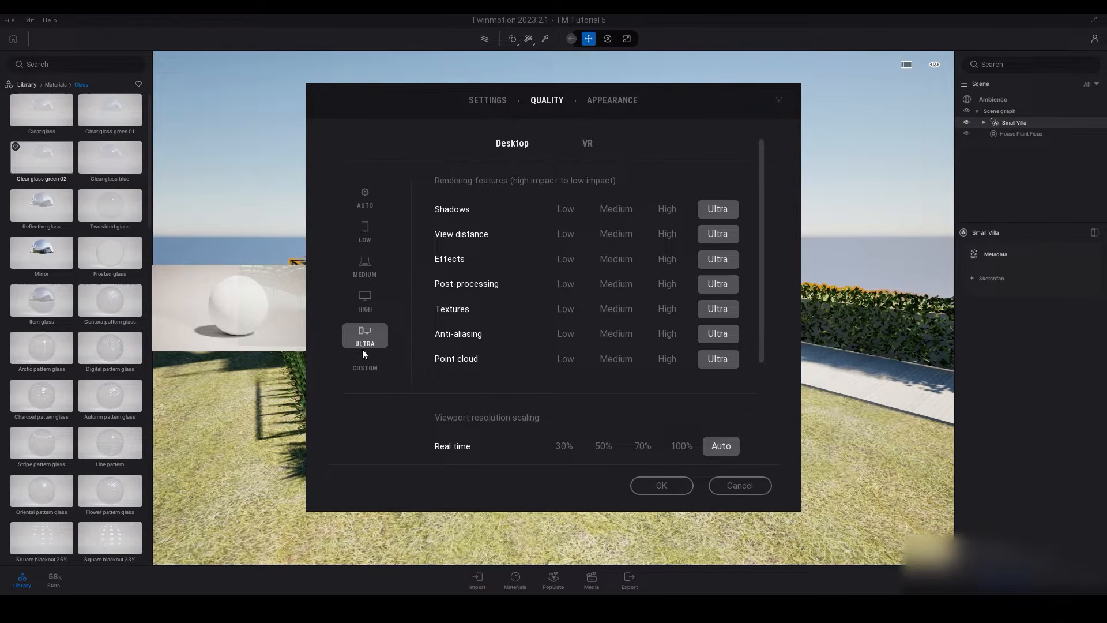
Step: Try the High and Medium desktop quality presets, apply the Low preset, and check the villa in the viewport
left_click(366, 298)
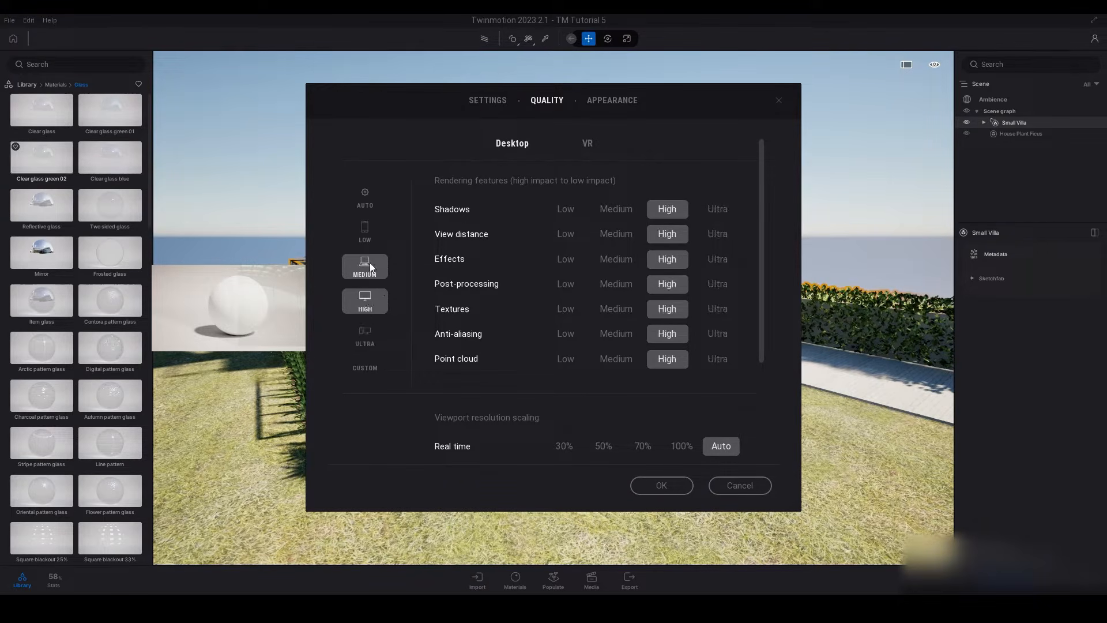
left_click(369, 262)
left_click(371, 233)
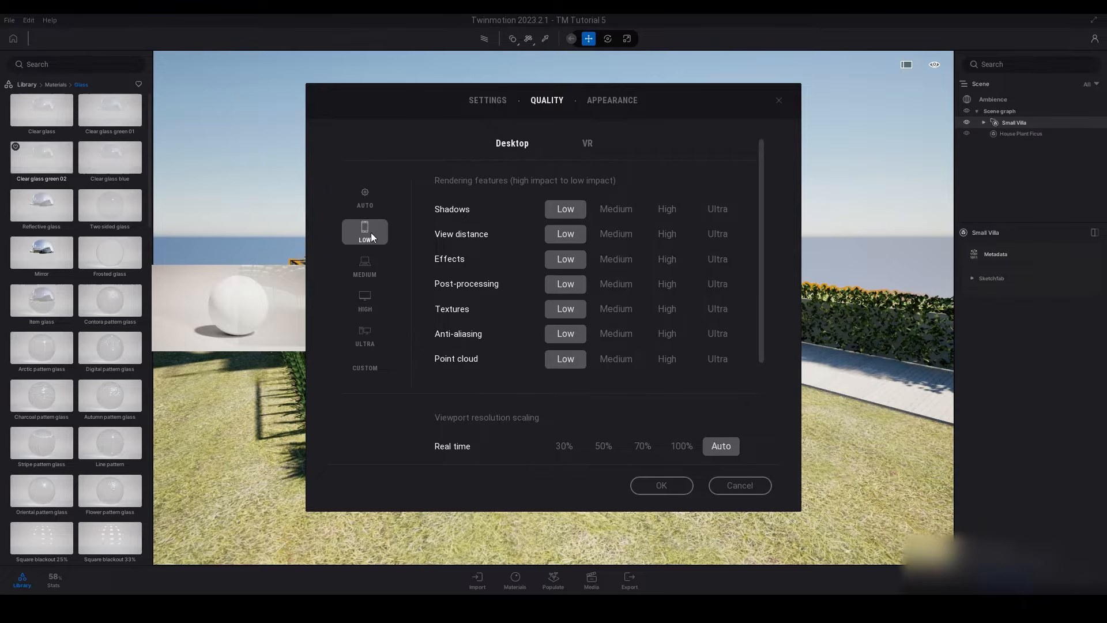
left_click(661, 486)
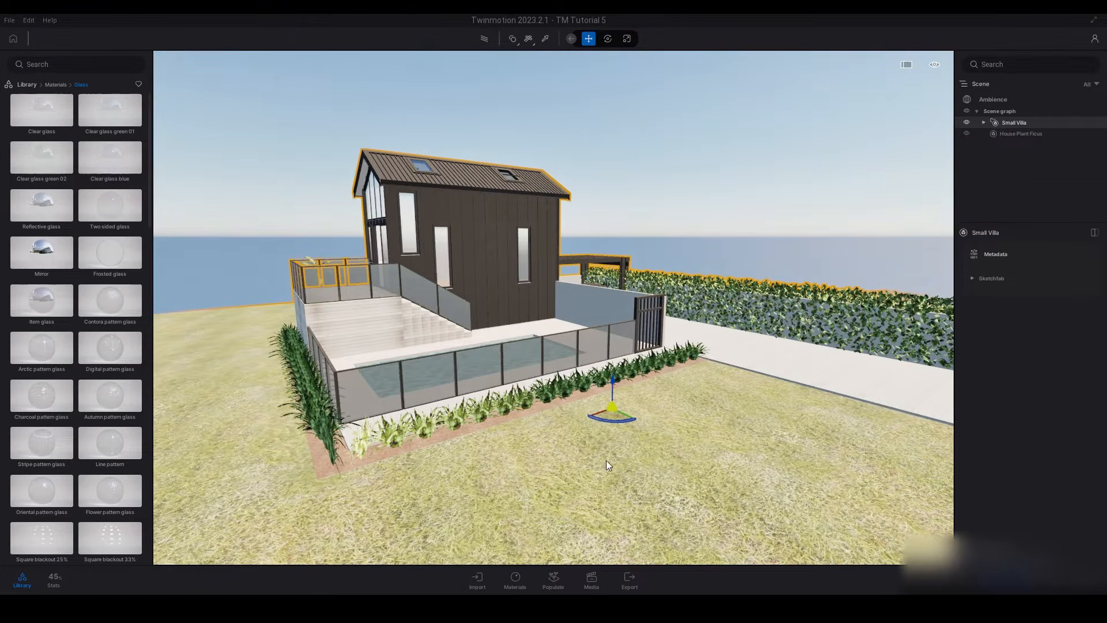
right_click_drag(607, 460, 524, 421)
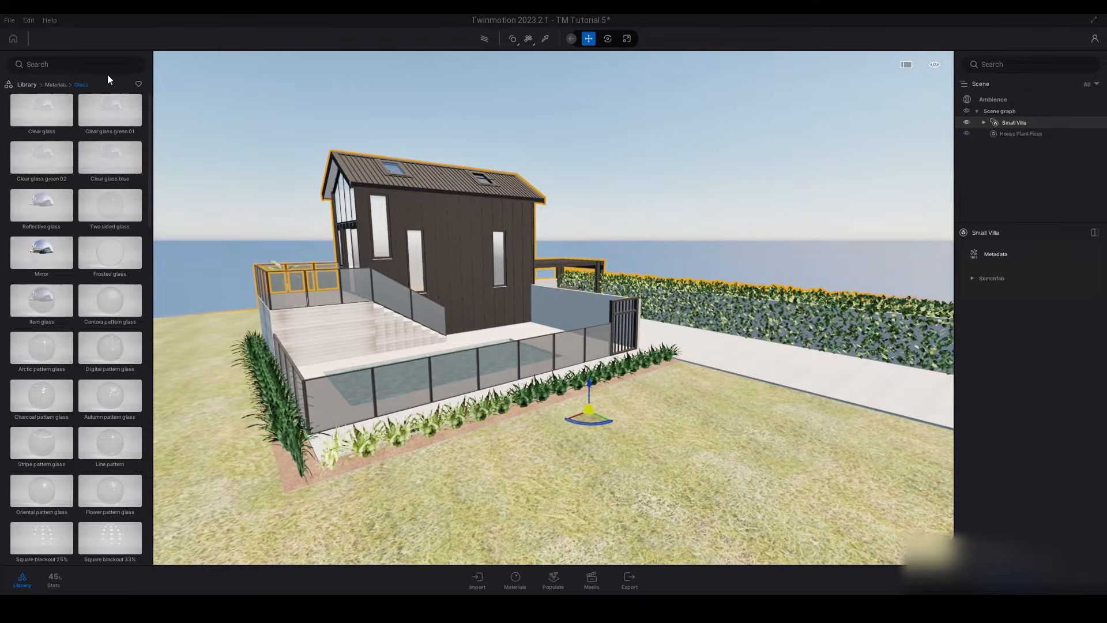
Step: Reopen the preferences and apply the Ultra desktop quality preset
left_click(21, 23)
left_click(46, 154)
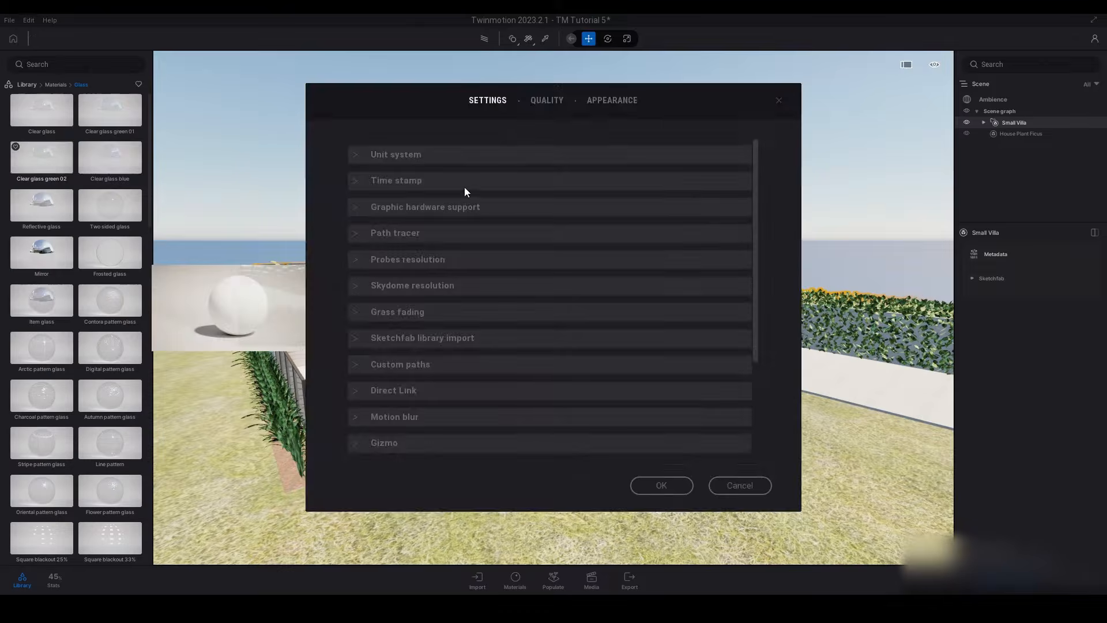
left_click(539, 102)
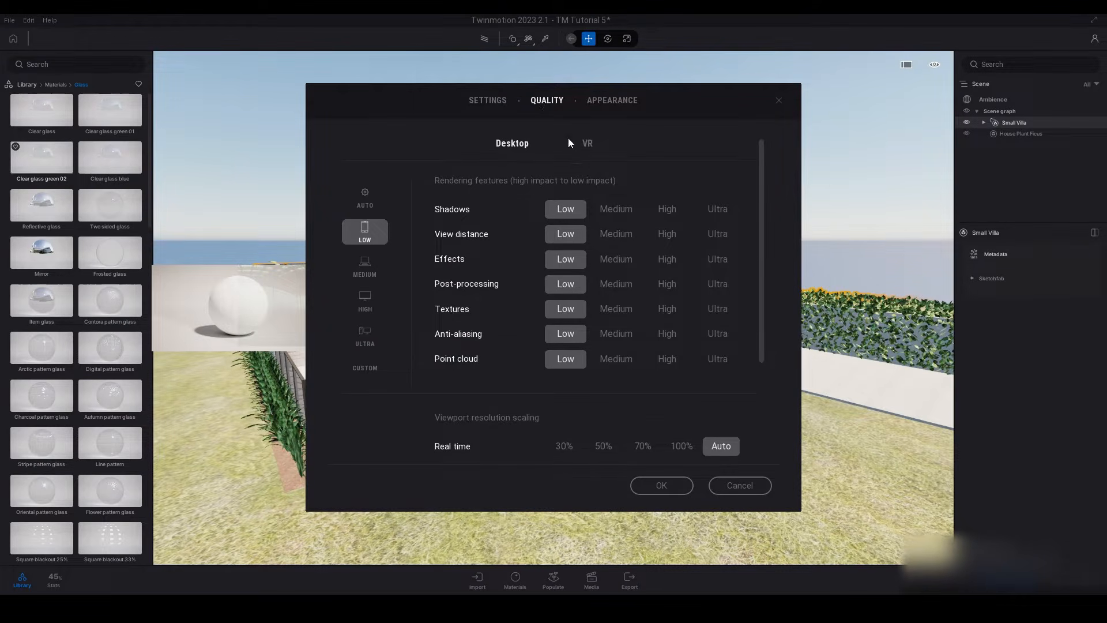
left_click(349, 264)
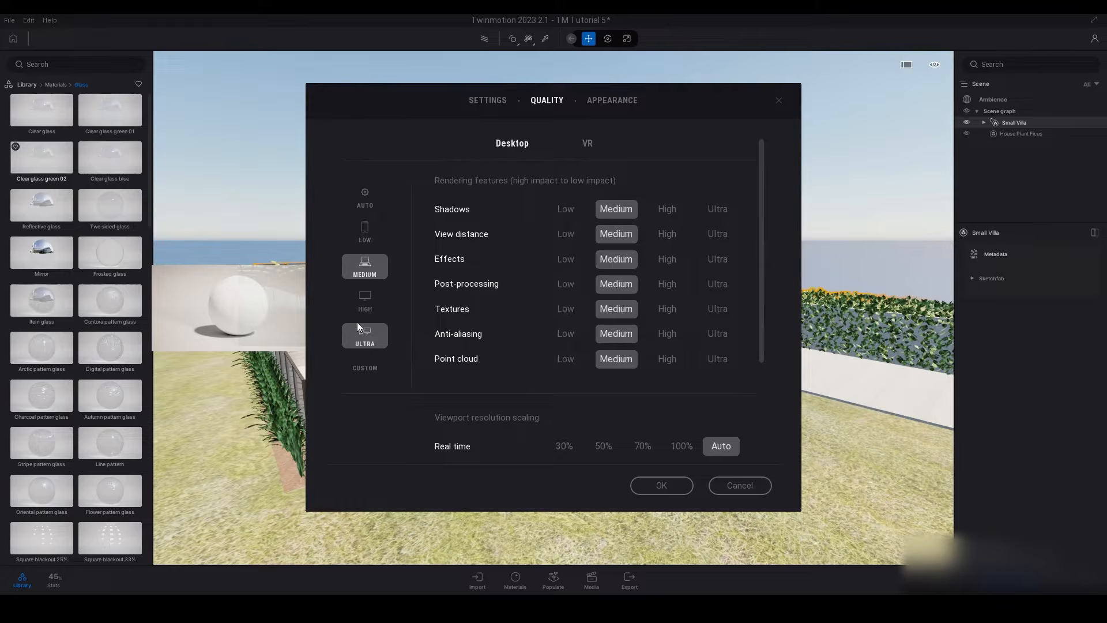
left_click(365, 336)
left_click(658, 480)
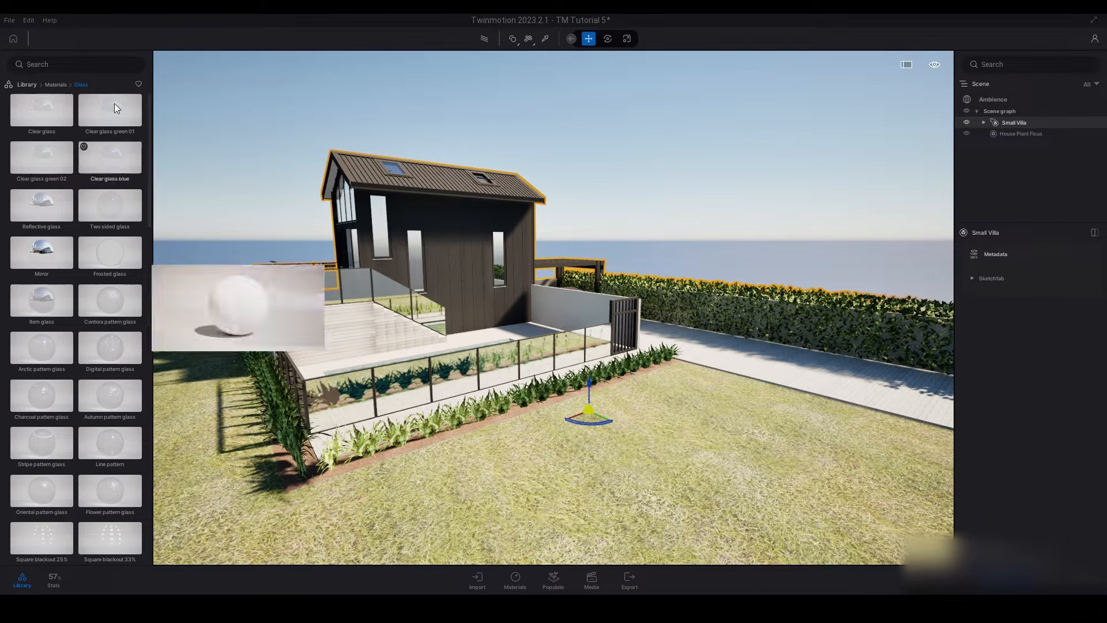
Step: Examine the path tracer sample presets and the graphic hardware support options in the preferences
left_click(26, 21)
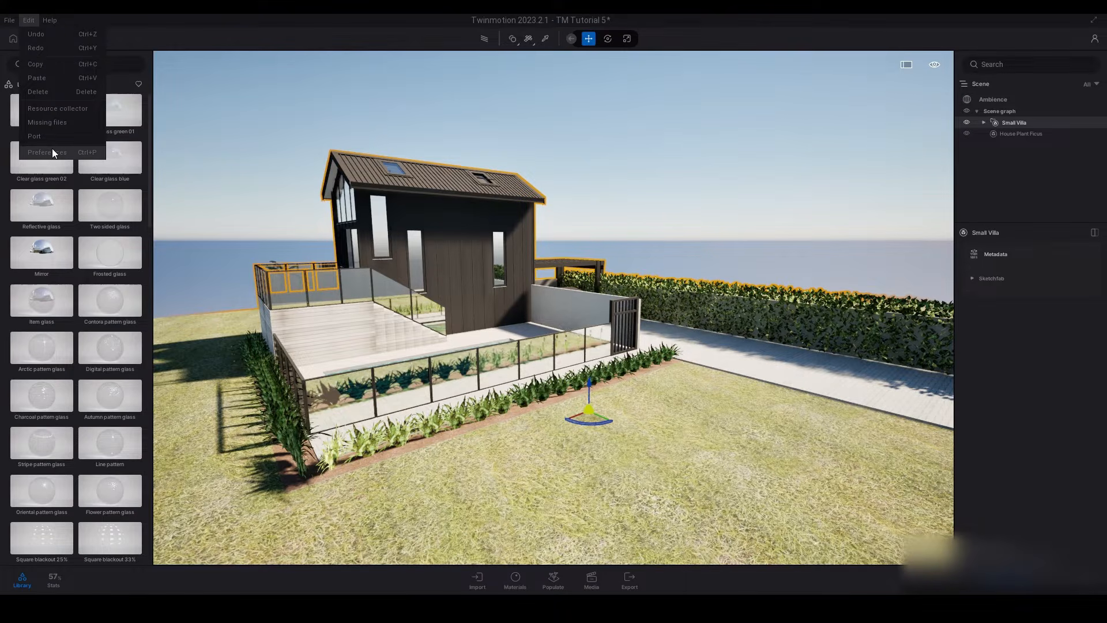
left_click(53, 153)
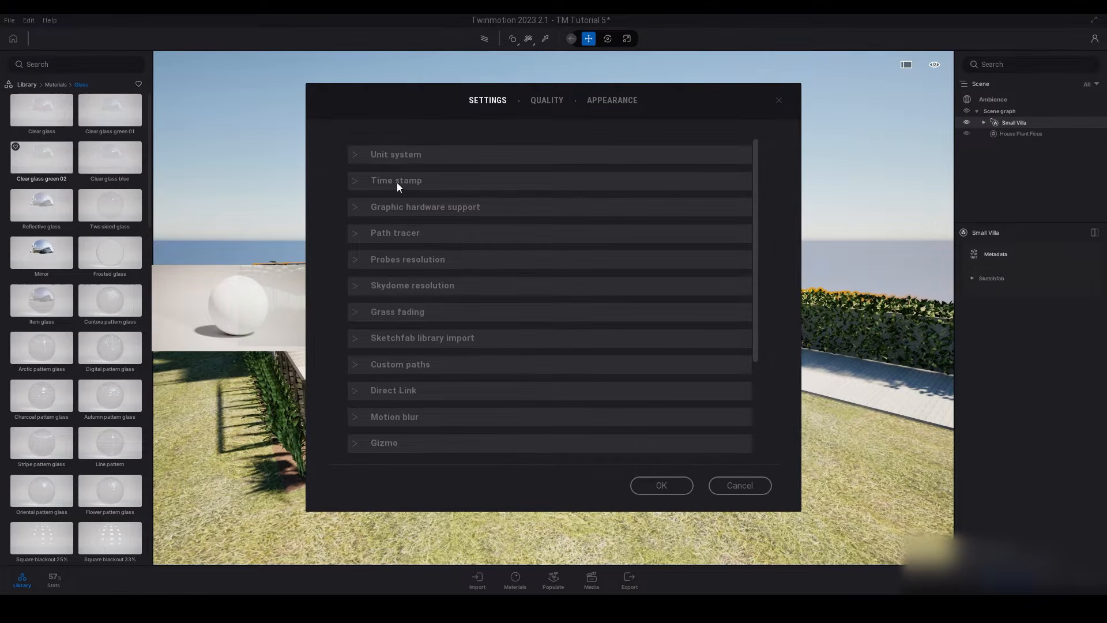
left_click(352, 231)
scroll(406, 231, "down", 2)
scroll(406, 233, "up", 2)
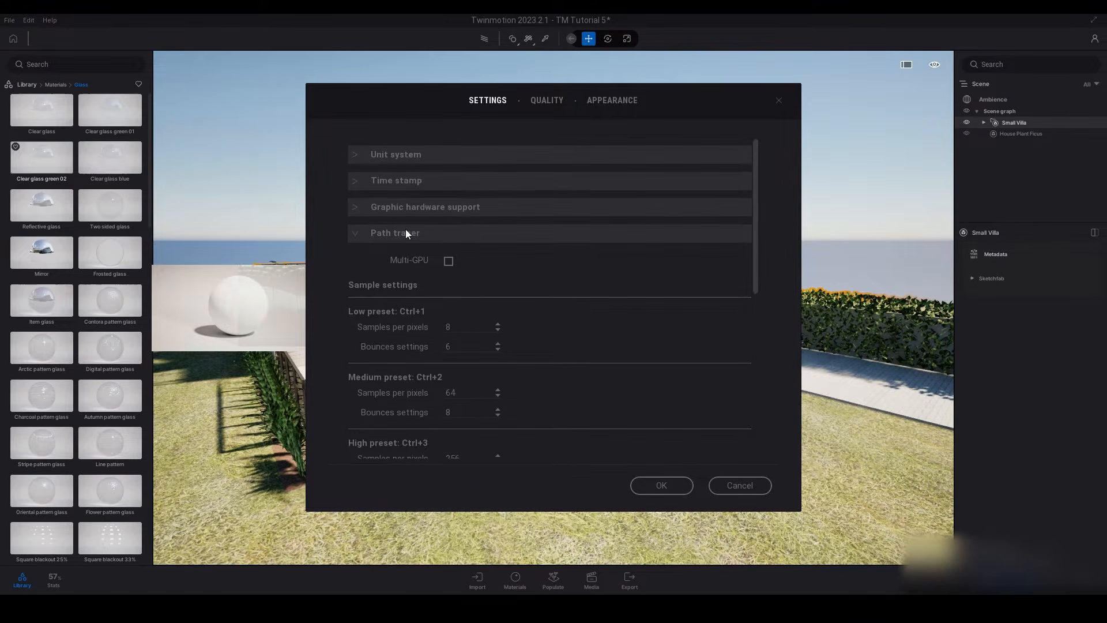
left_click(356, 231)
left_click(358, 207)
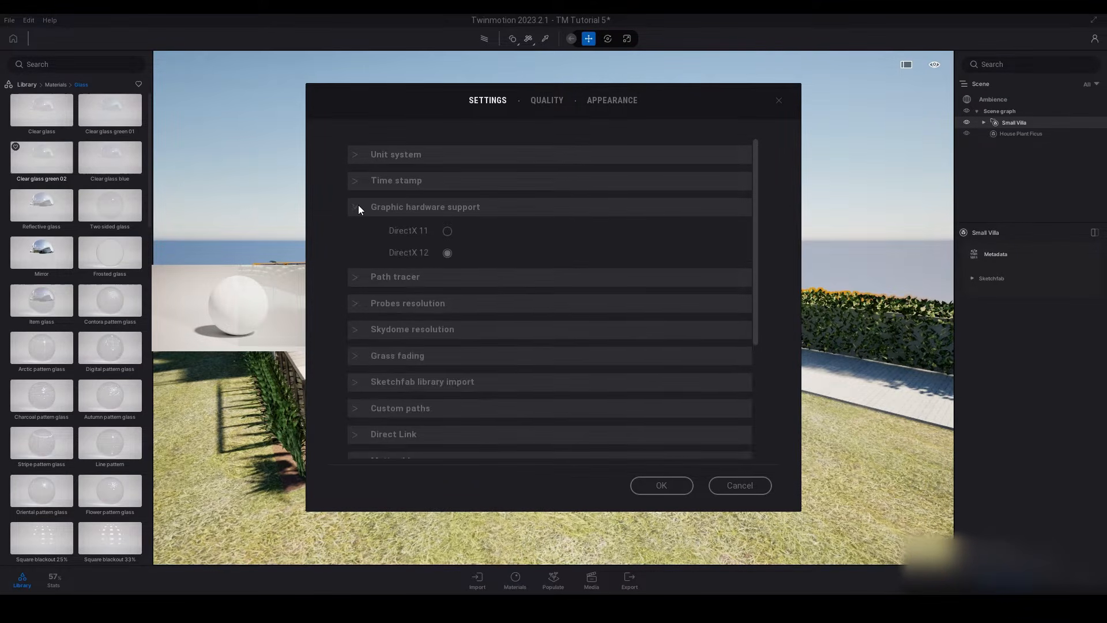
left_click(358, 207)
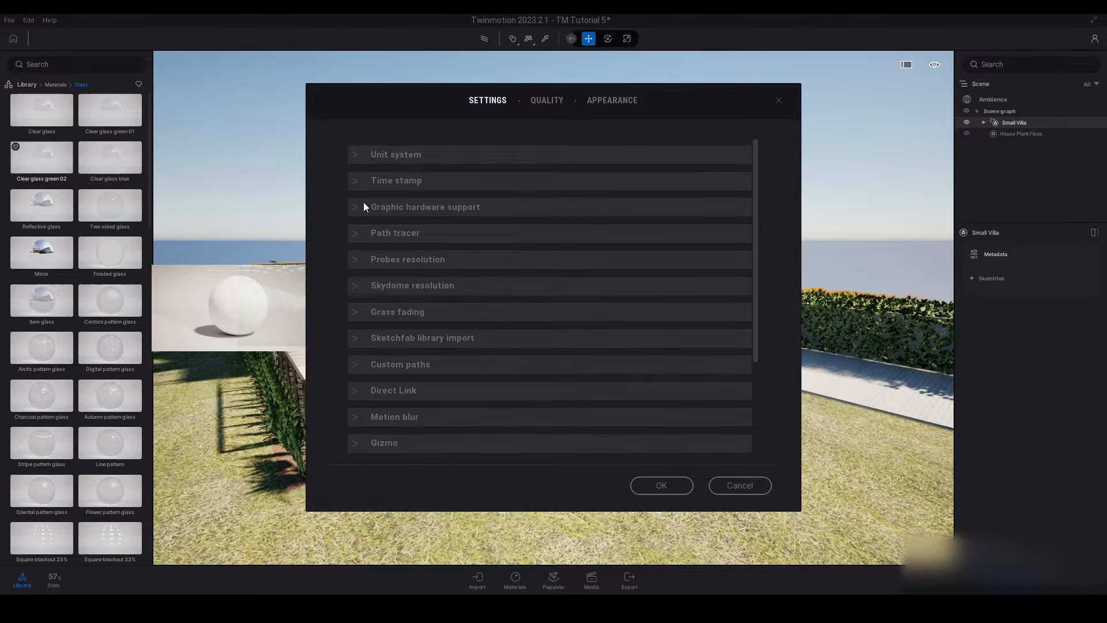
Step: Examine the probes resolution, skydome resolution, grass fading and VSync settings
scroll(366, 203, "down", 1)
left_click(358, 224)
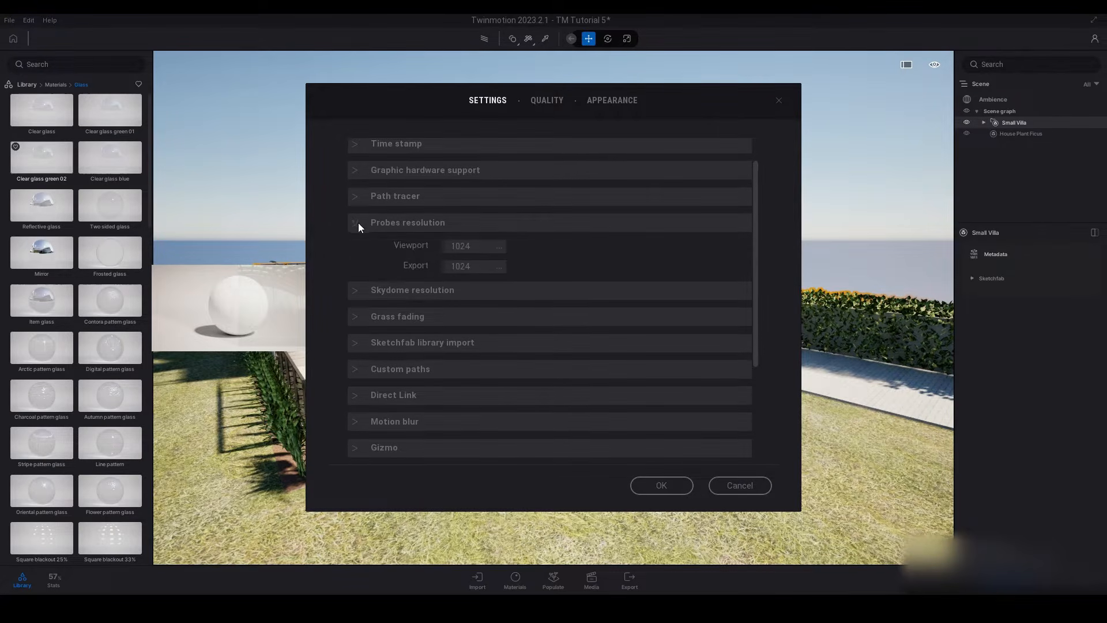
left_click(467, 248)
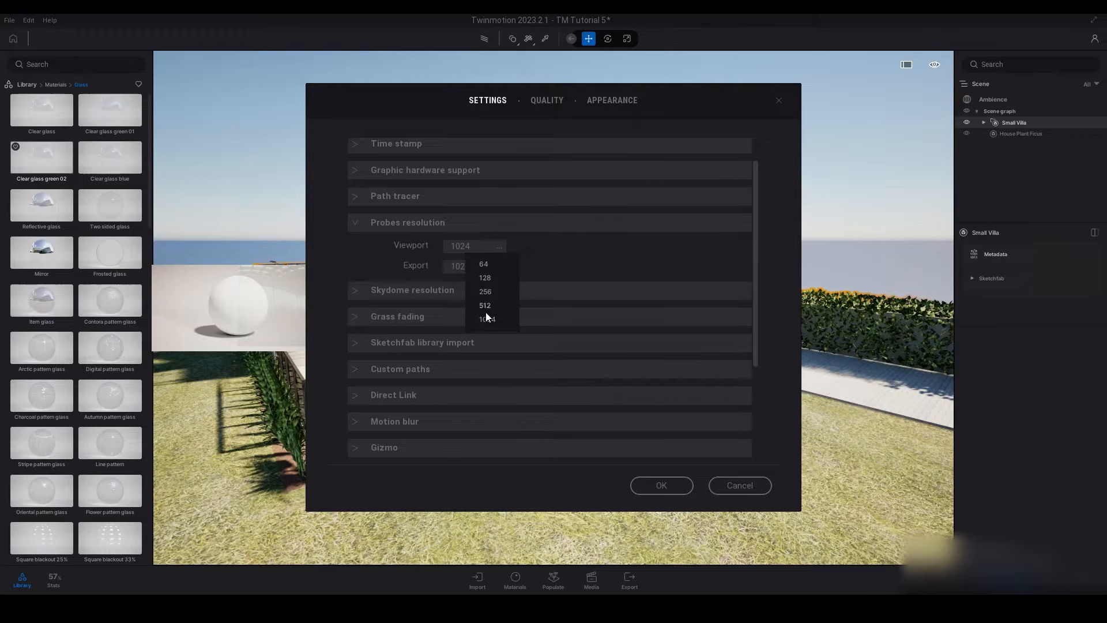
left_click(442, 226)
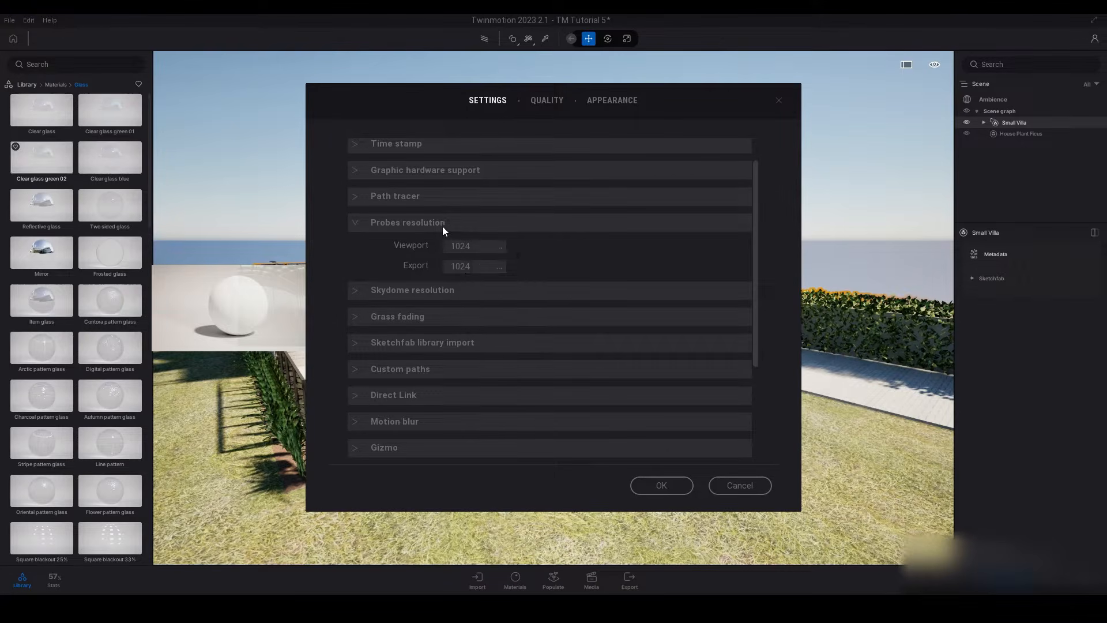
left_click(441, 226)
left_click(379, 248)
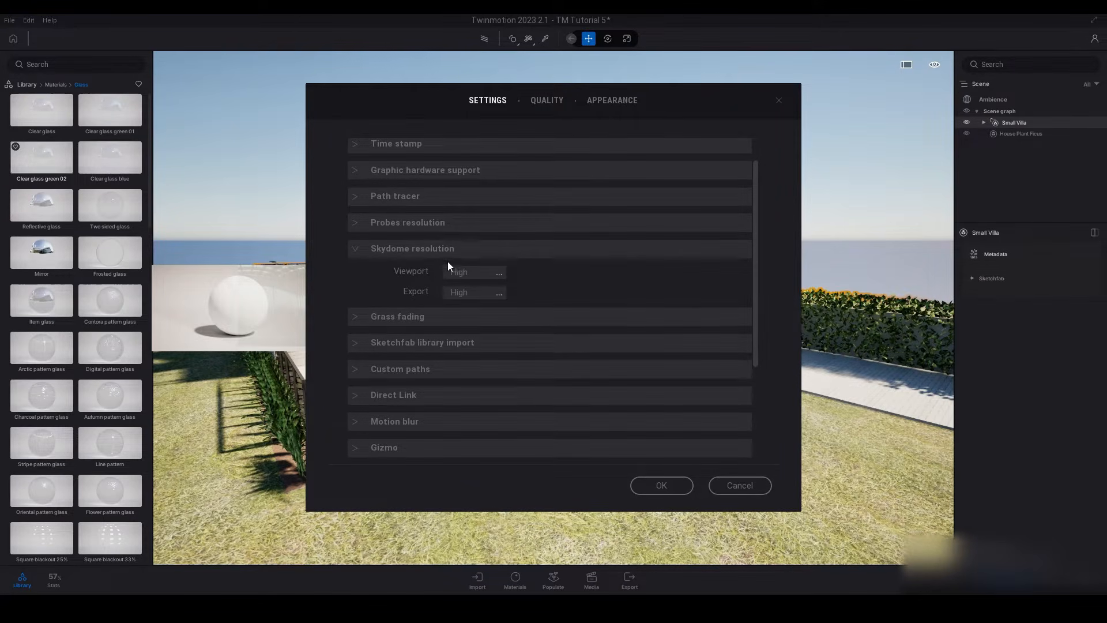
left_click(438, 248)
left_click(389, 274)
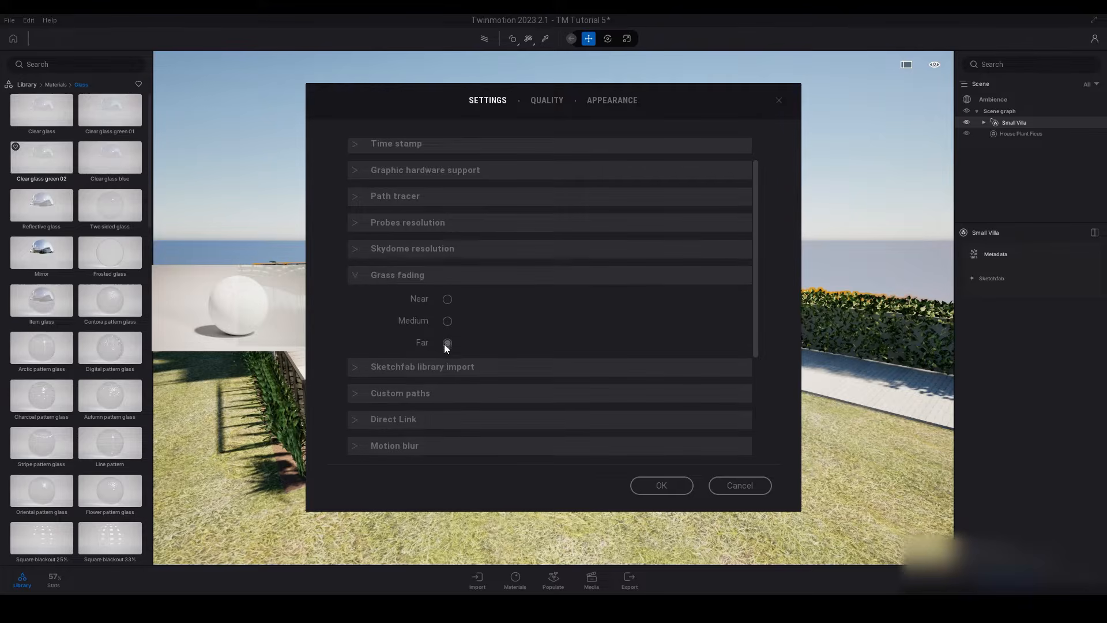
left_click(433, 274)
scroll(428, 278, "down", 2)
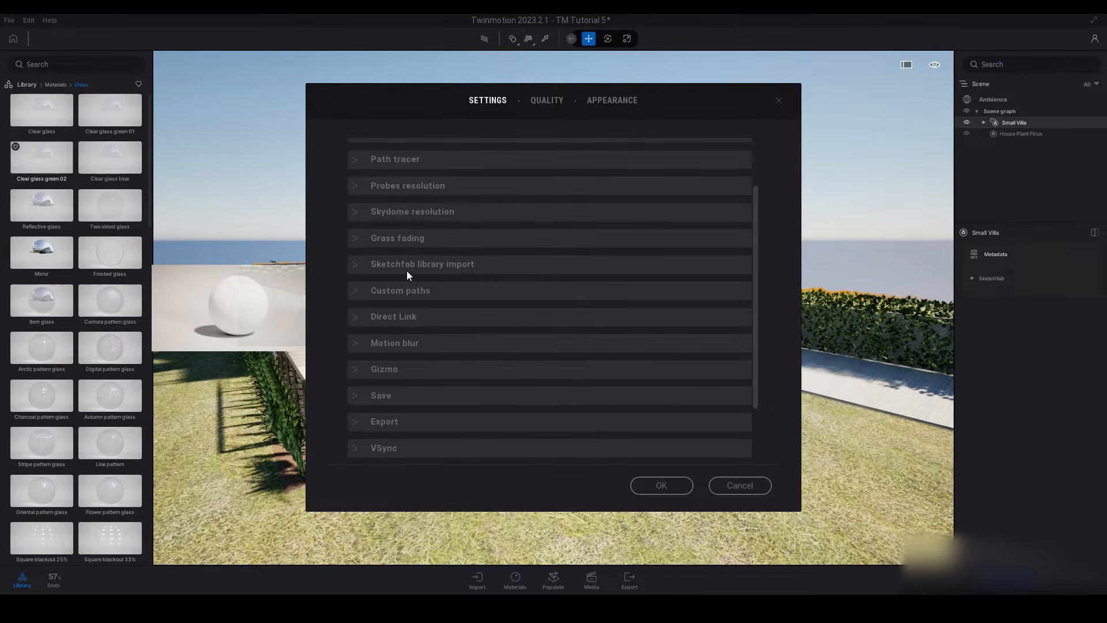
scroll(395, 266, "down", 3)
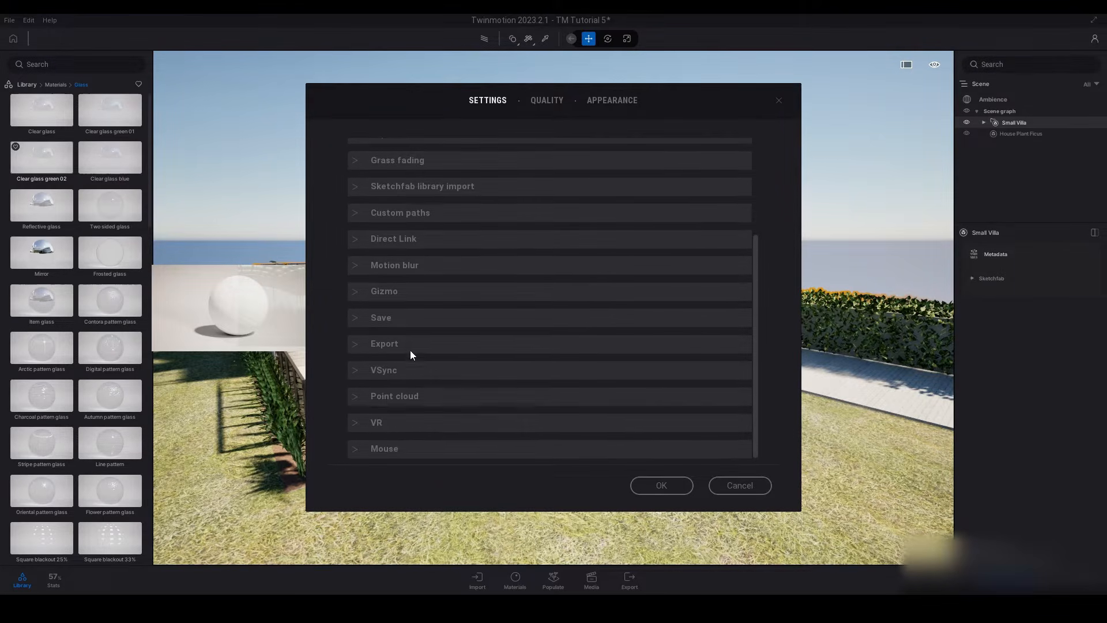
left_click(403, 369)
left_click(404, 369)
scroll(409, 364, "up", 5)
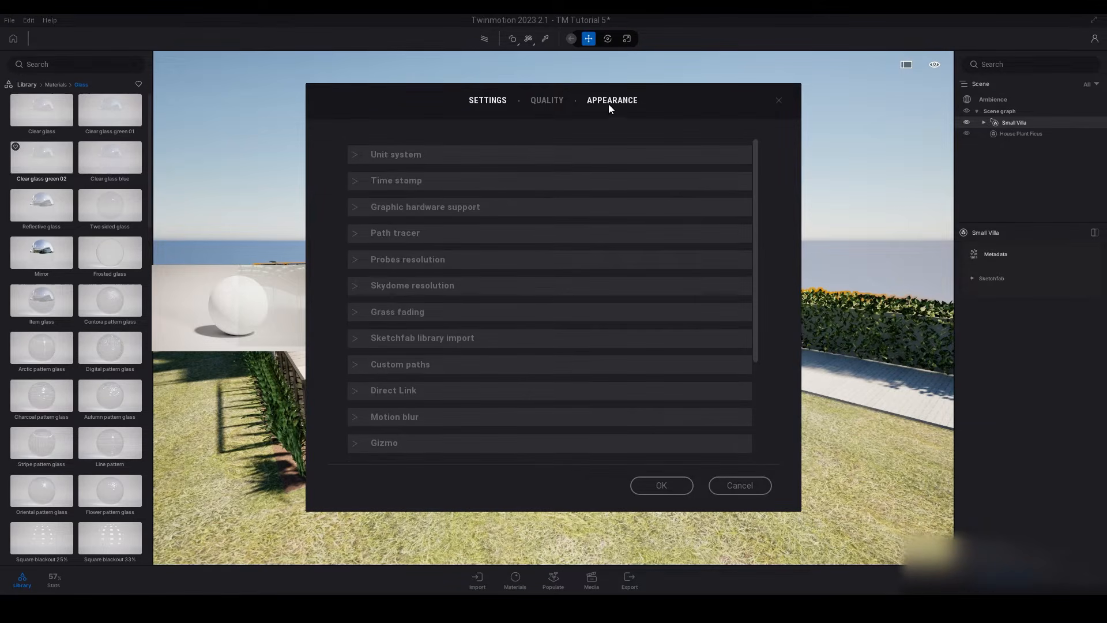
Step: Set the interface scale to 133% in the appearance preferences and apply it
left_click(605, 100)
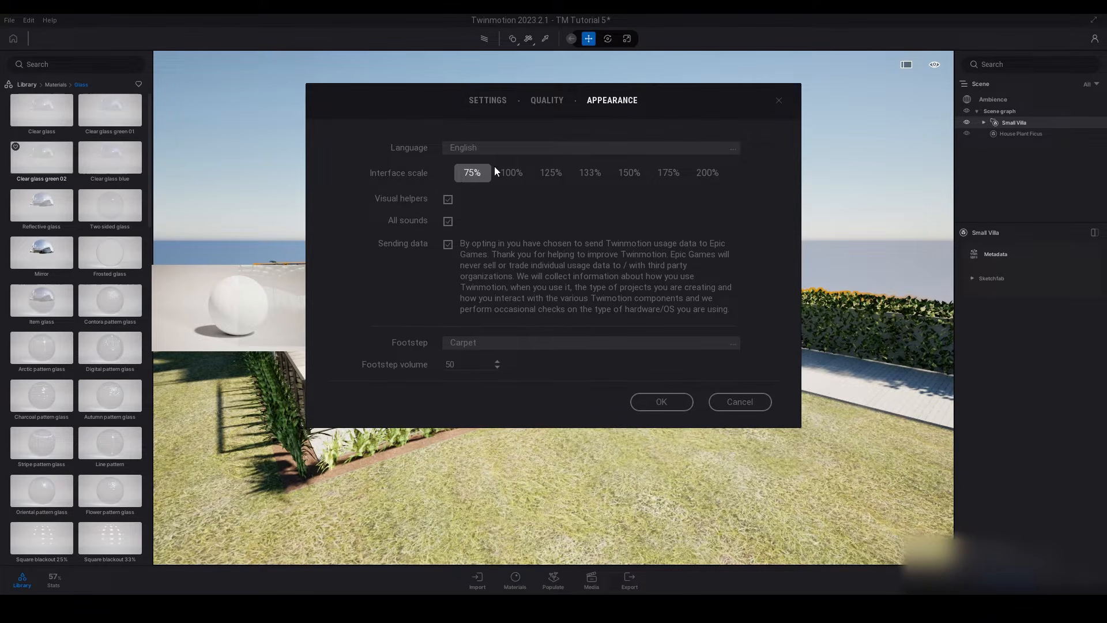
left_click(585, 172)
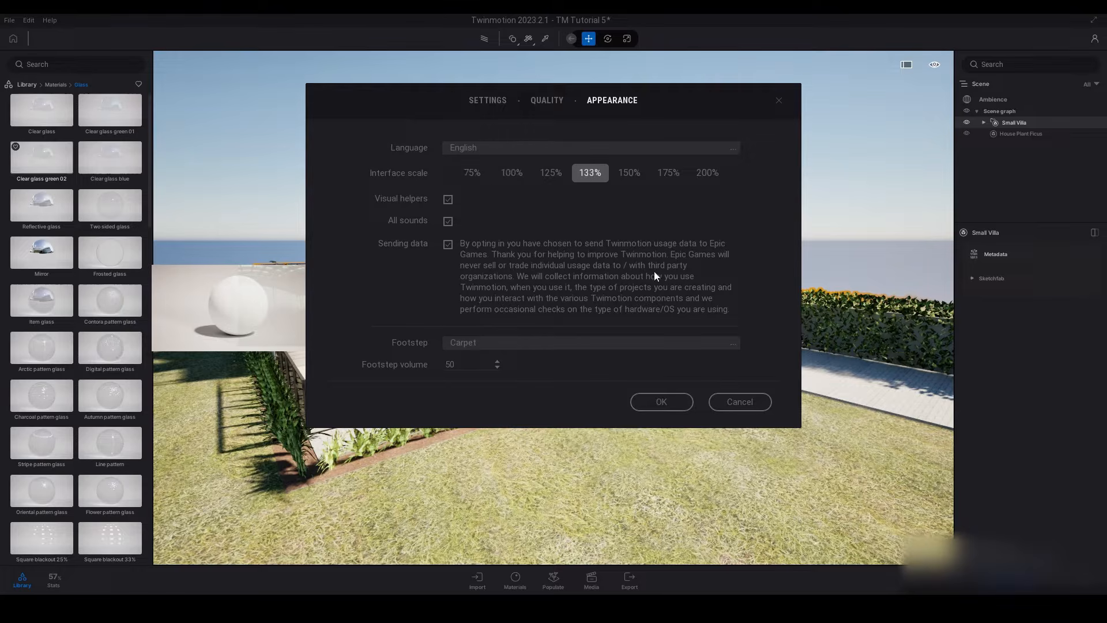
left_click(662, 402)
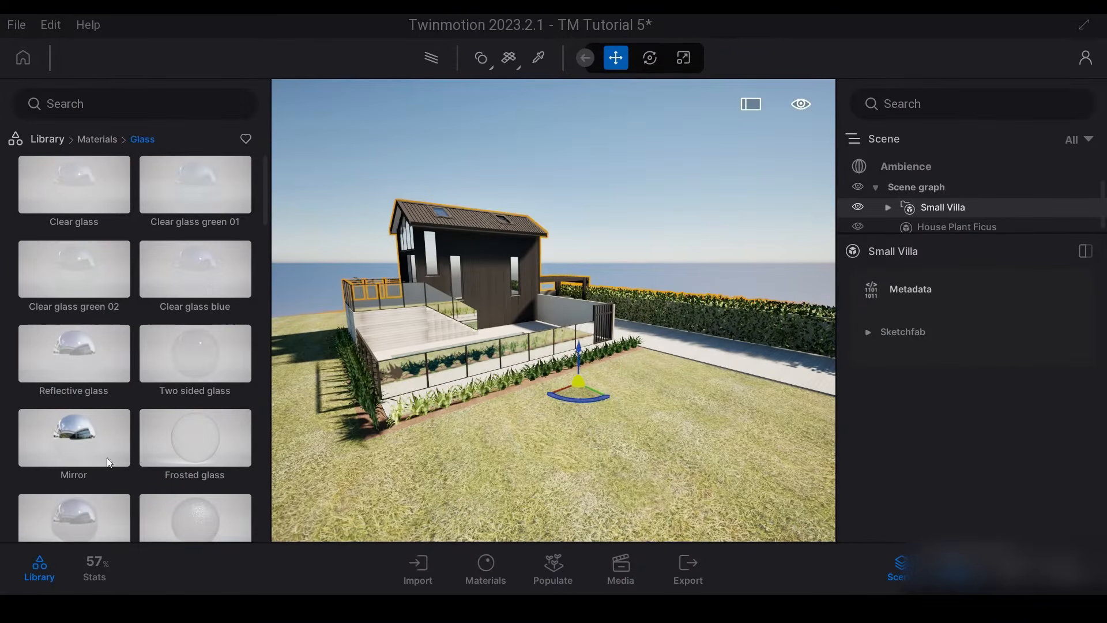
Step: Set the interface scale to 75% in the appearance preferences and apply it
left_click(43, 25)
left_click(62, 259)
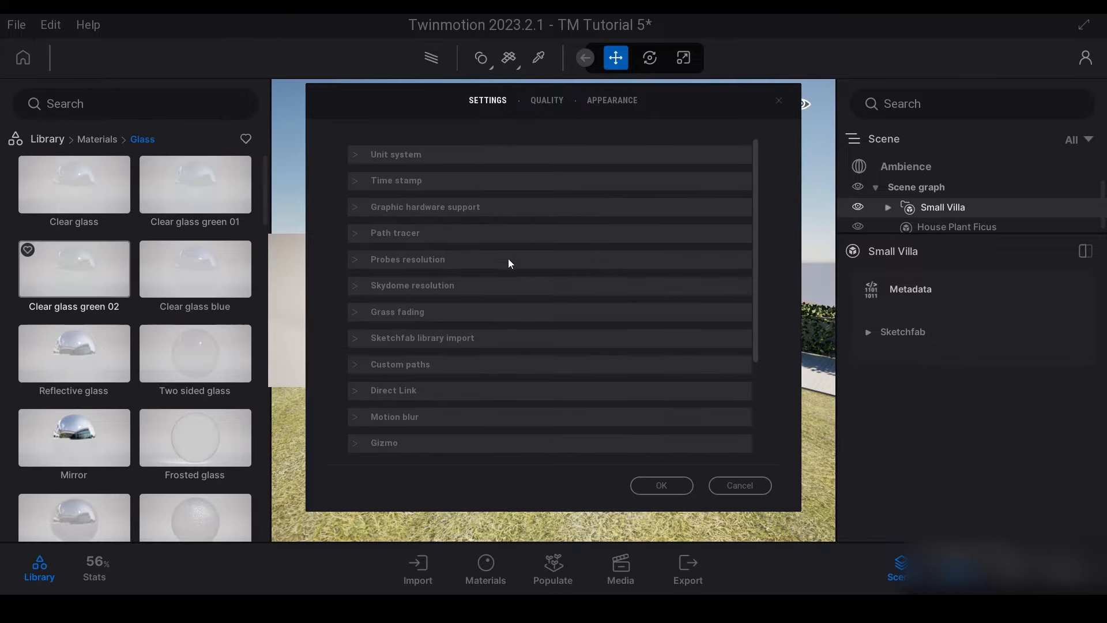
left_click(554, 104)
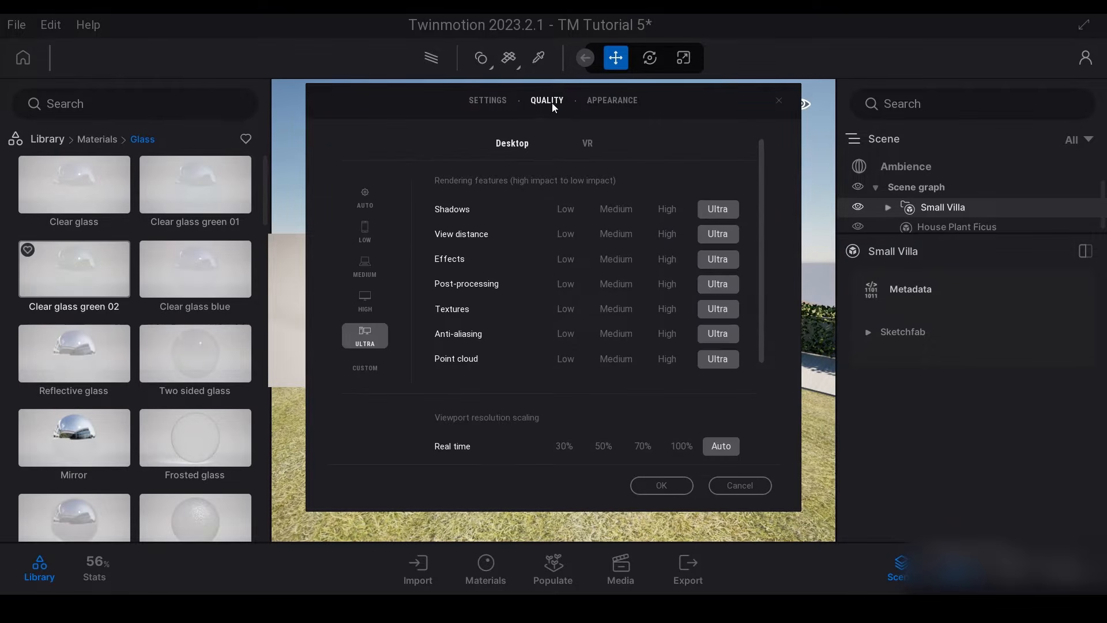
left_click(596, 101)
left_click(469, 170)
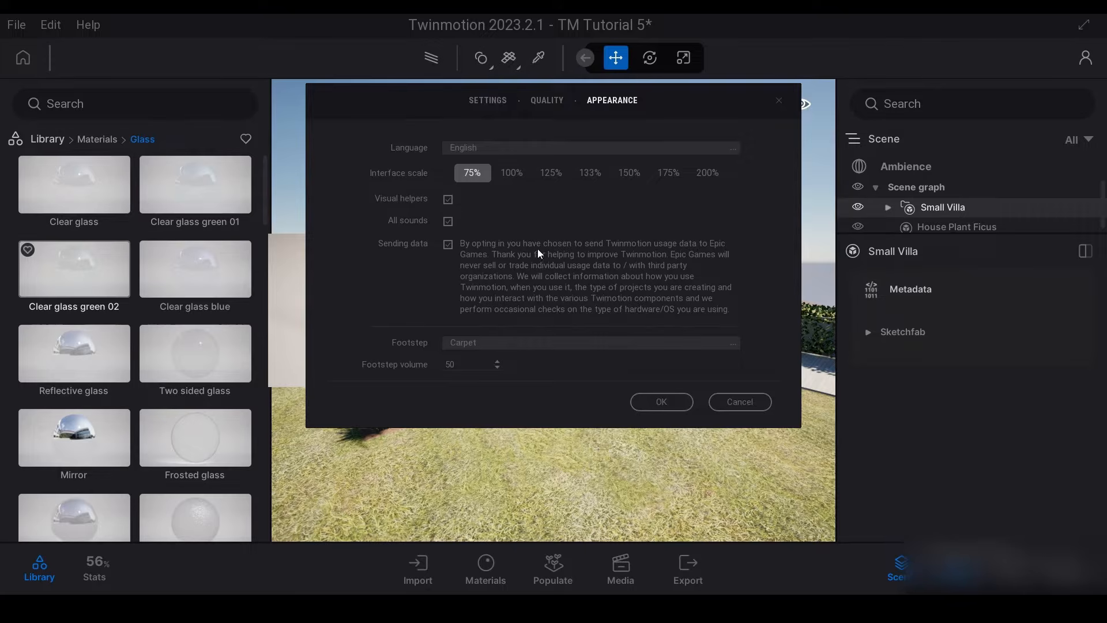
left_click(662, 401)
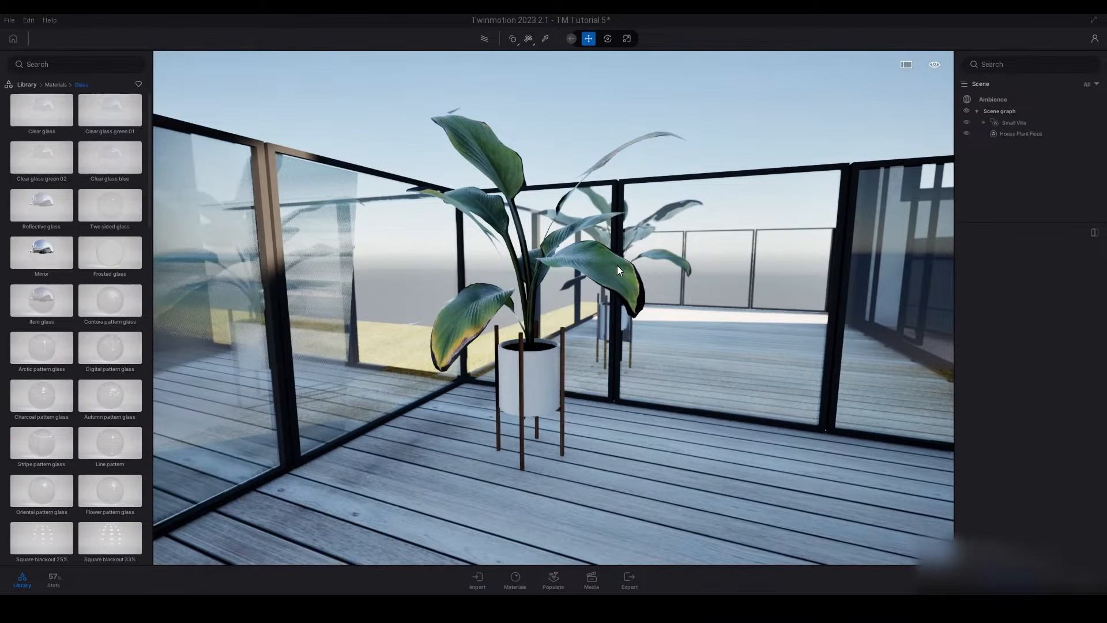
Step: Select the House Plant Ficus on the terrace and examine its Sketchfab author and licence details
left_click(531, 360)
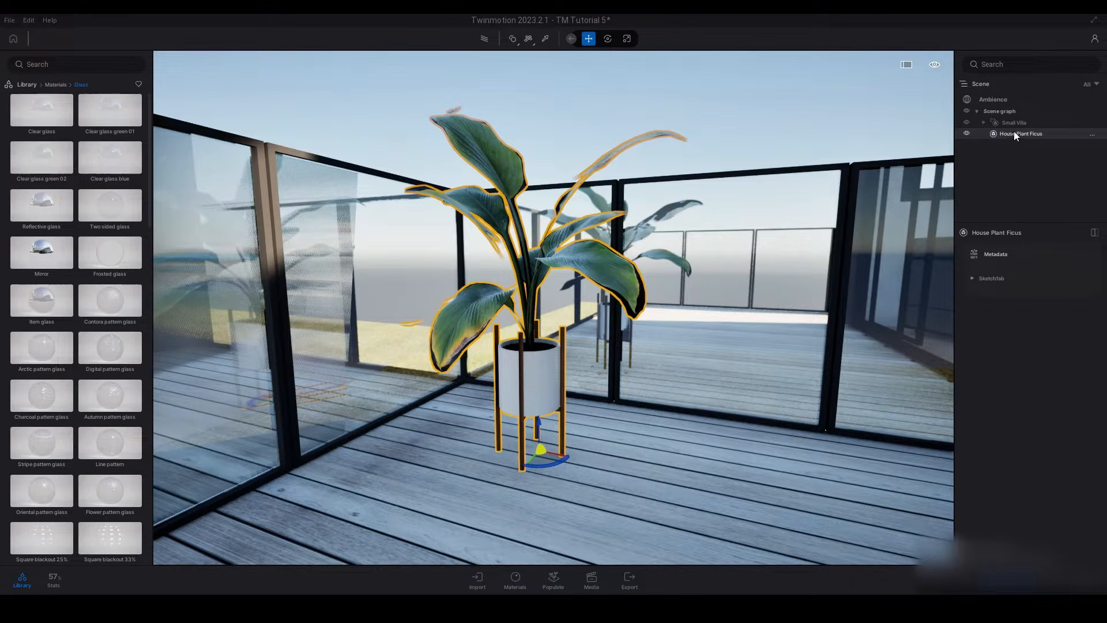
left_click(972, 278)
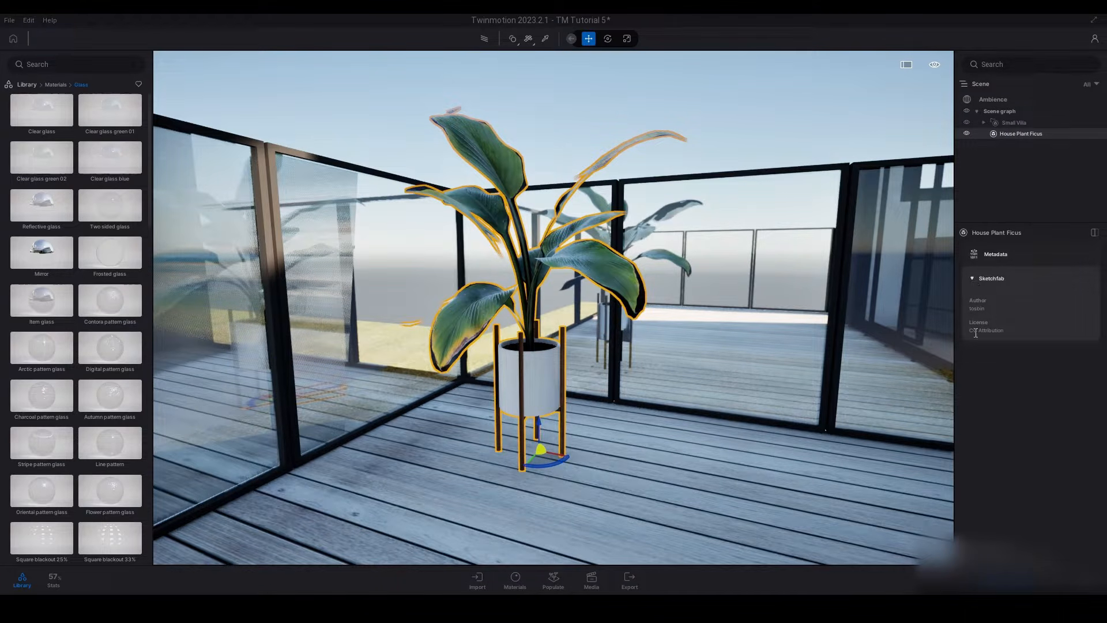
left_click(973, 276)
left_click(753, 108)
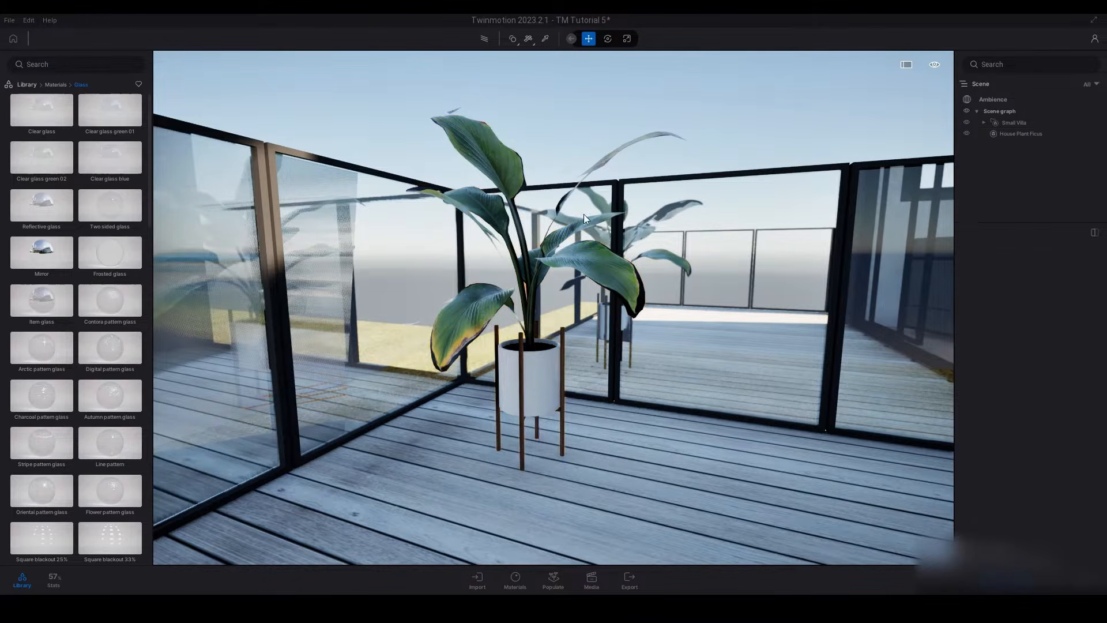
Step: Sample the plant's leaf material with the material picker and enable its Two sided option
left_click(545, 39)
left_click(496, 147)
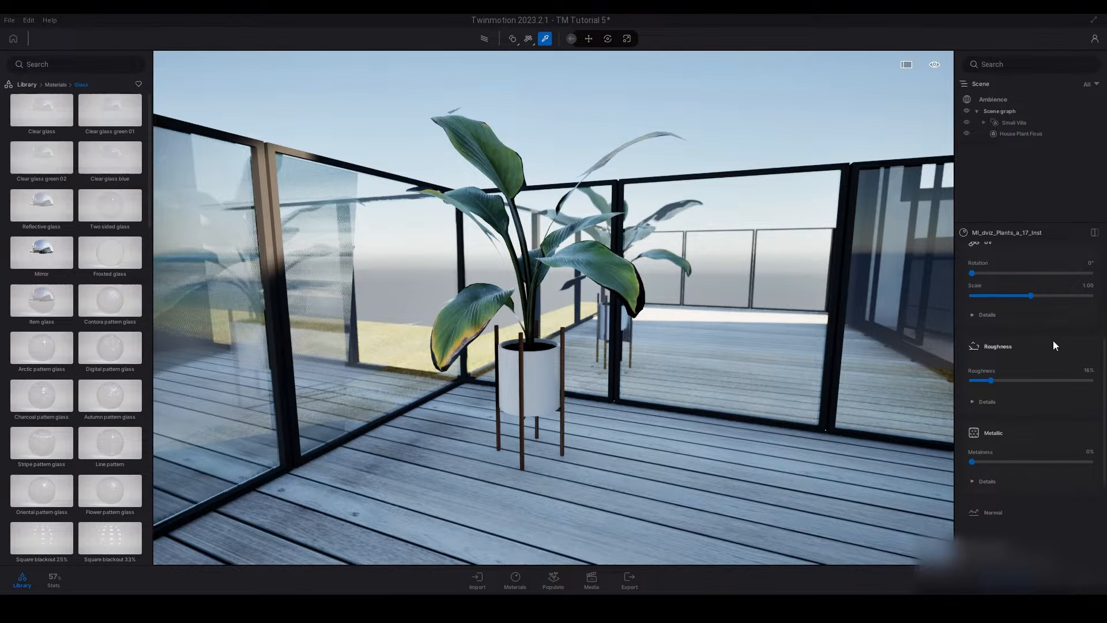
scroll(1060, 338, "down", 5)
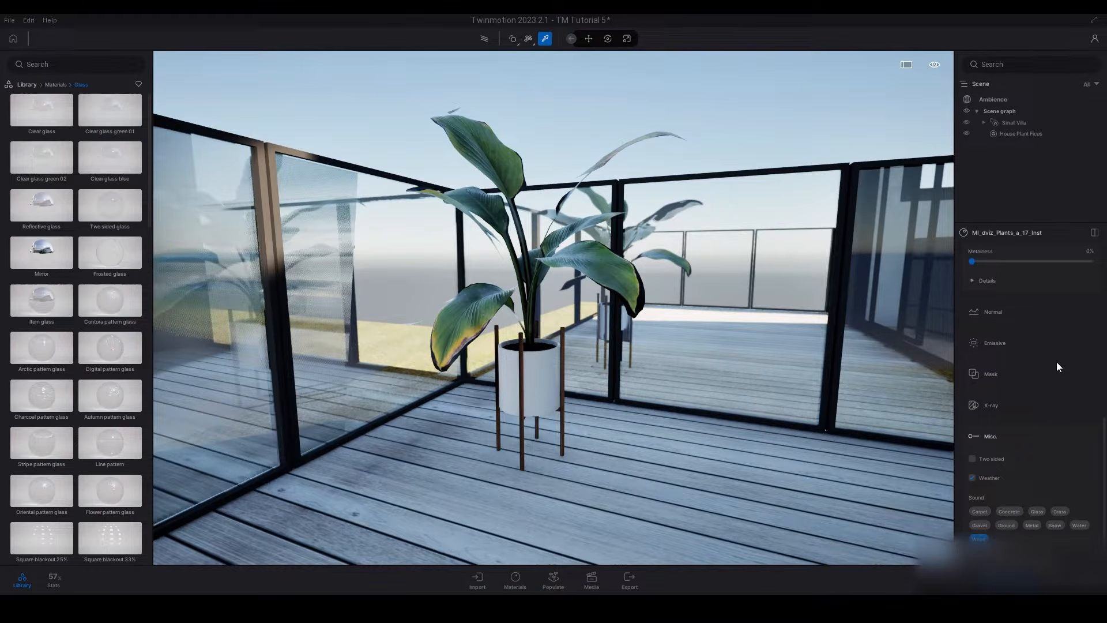
scroll(1004, 435, "up", 2)
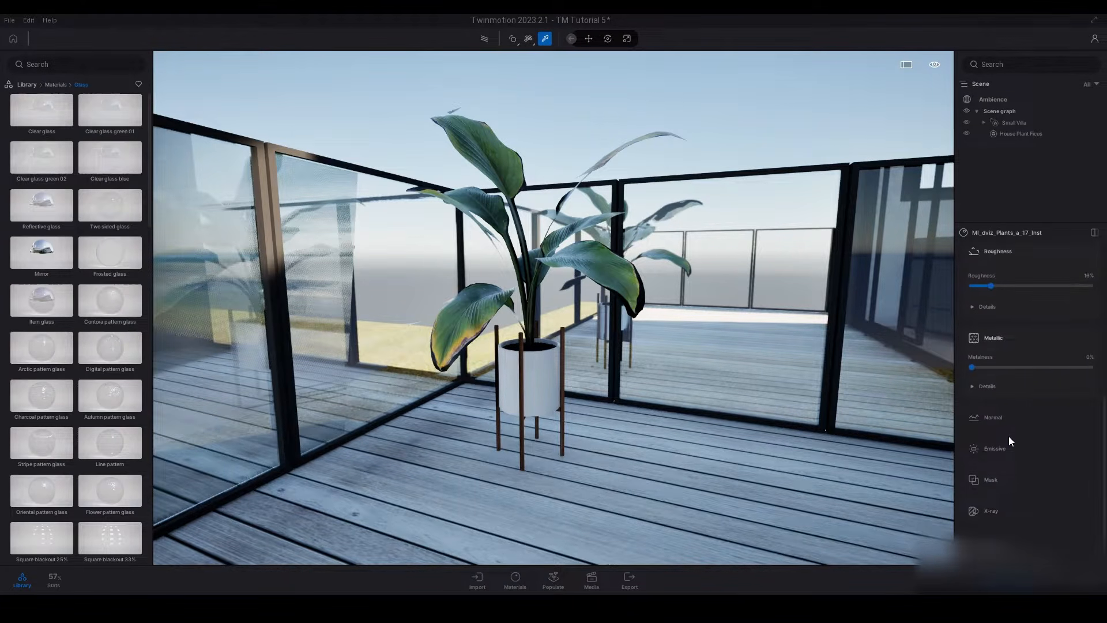
scroll(1009, 439, "up", 1)
scroll(1002, 488, "down", 5)
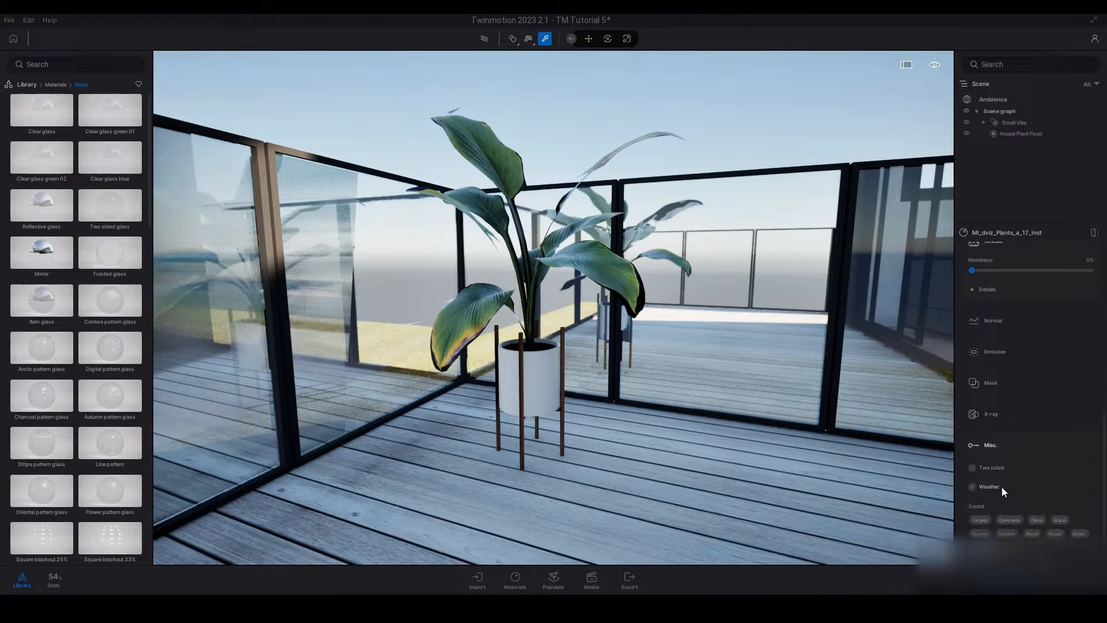
left_click(973, 459)
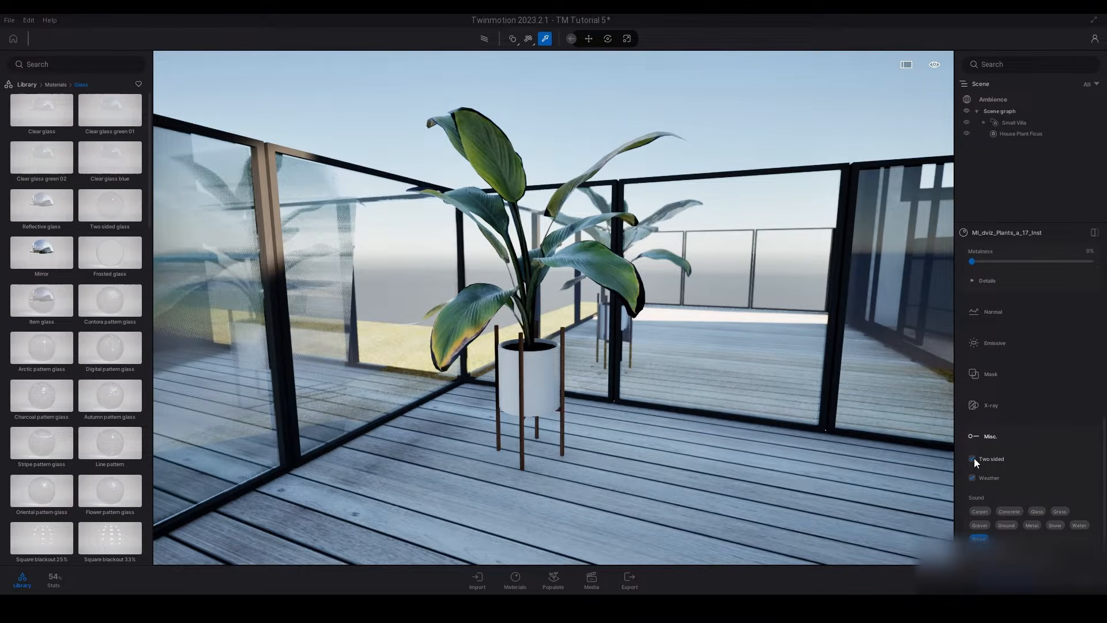
Step: Sample the deck material for comparison, then resample the plant's leaf material and make it two-sided
scroll(980, 454, "up", 12)
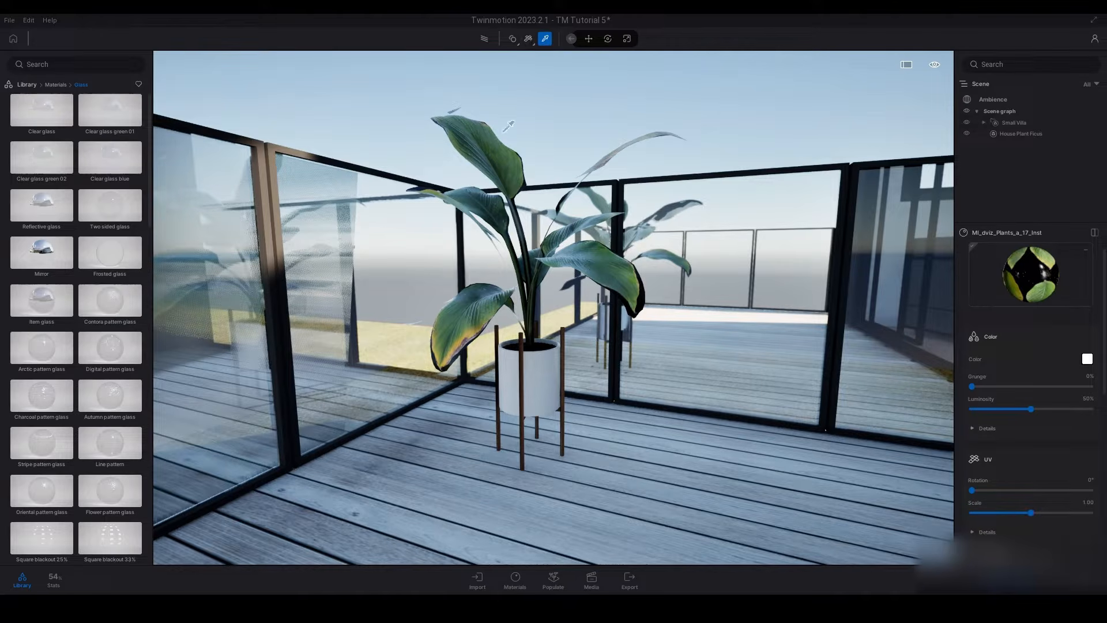
left_click(467, 430)
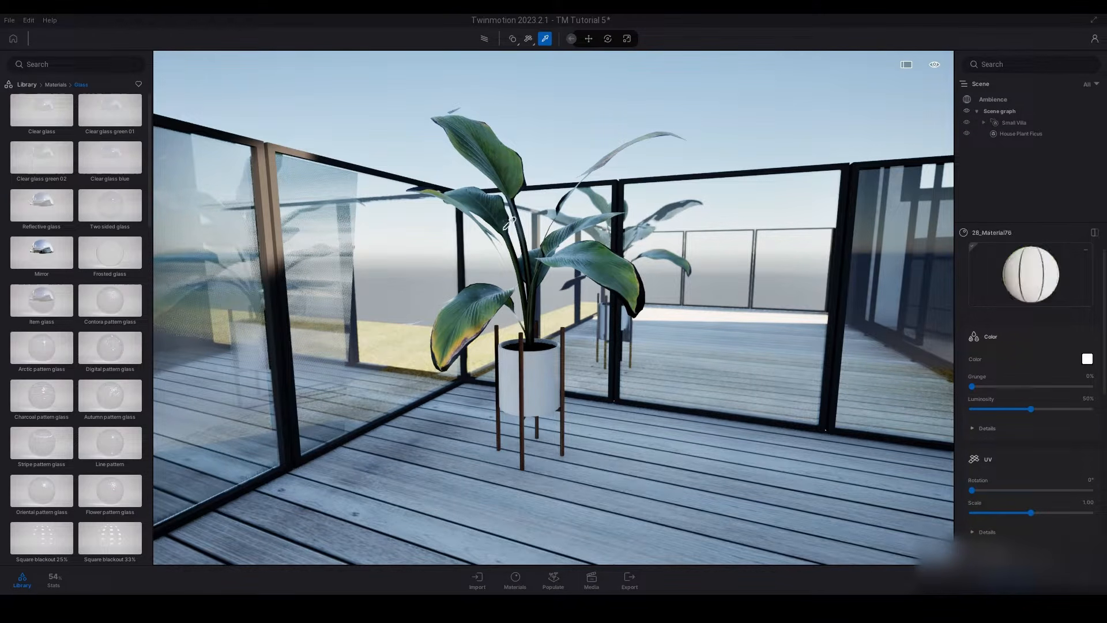
left_click(499, 162)
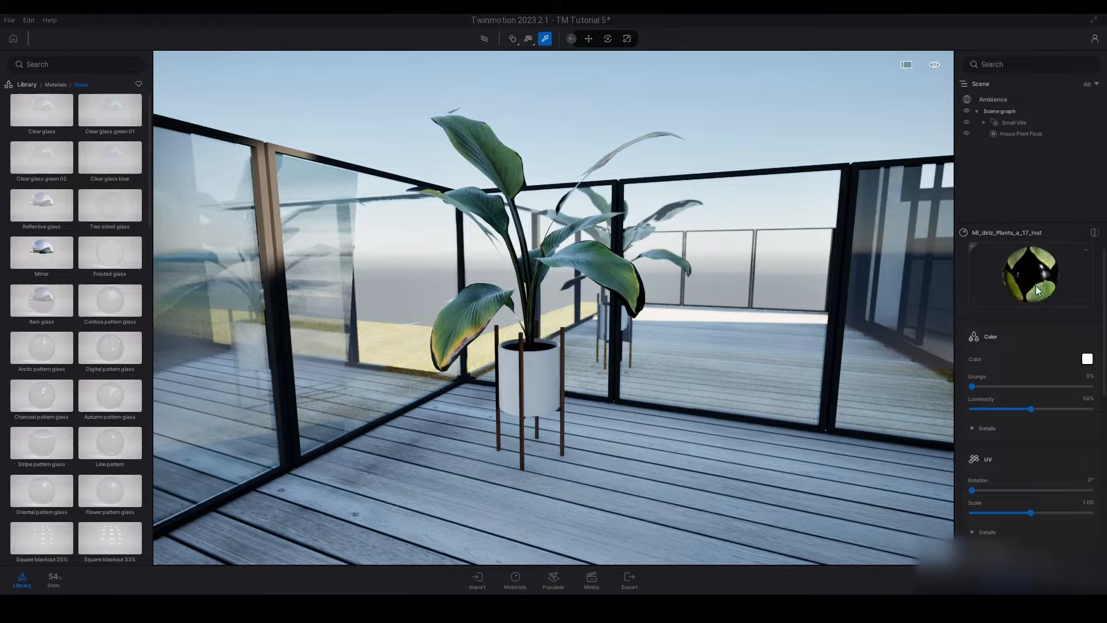
scroll(1046, 309, "down", 10)
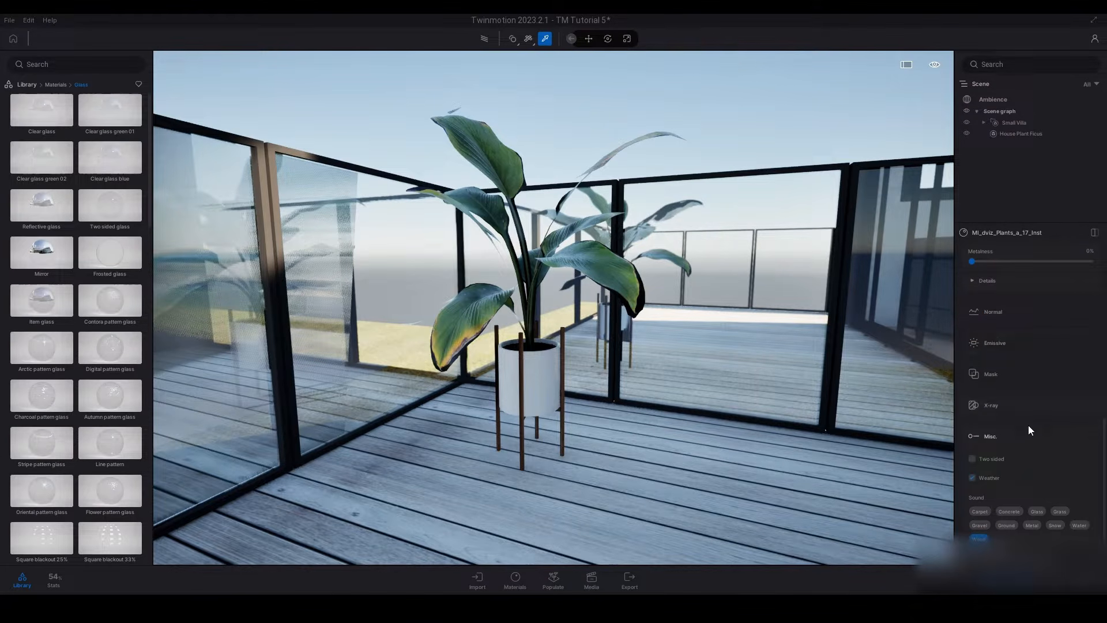
left_click(973, 458)
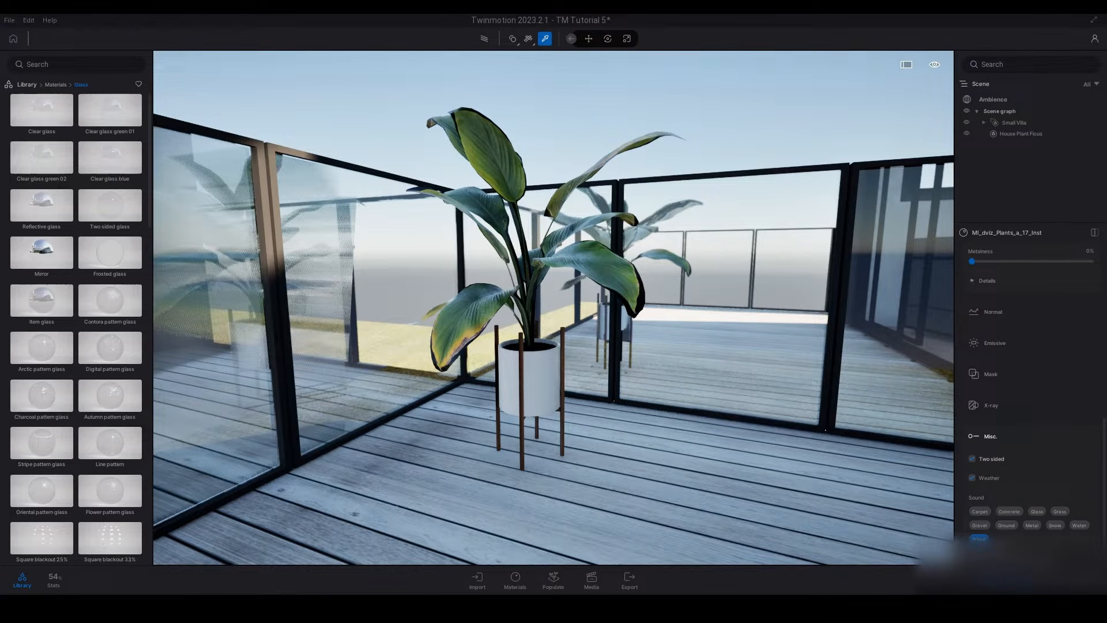
Step: Select the House Plant Ficus and rotate it about its vertical axis
key("Escape")
left_click(498, 166)
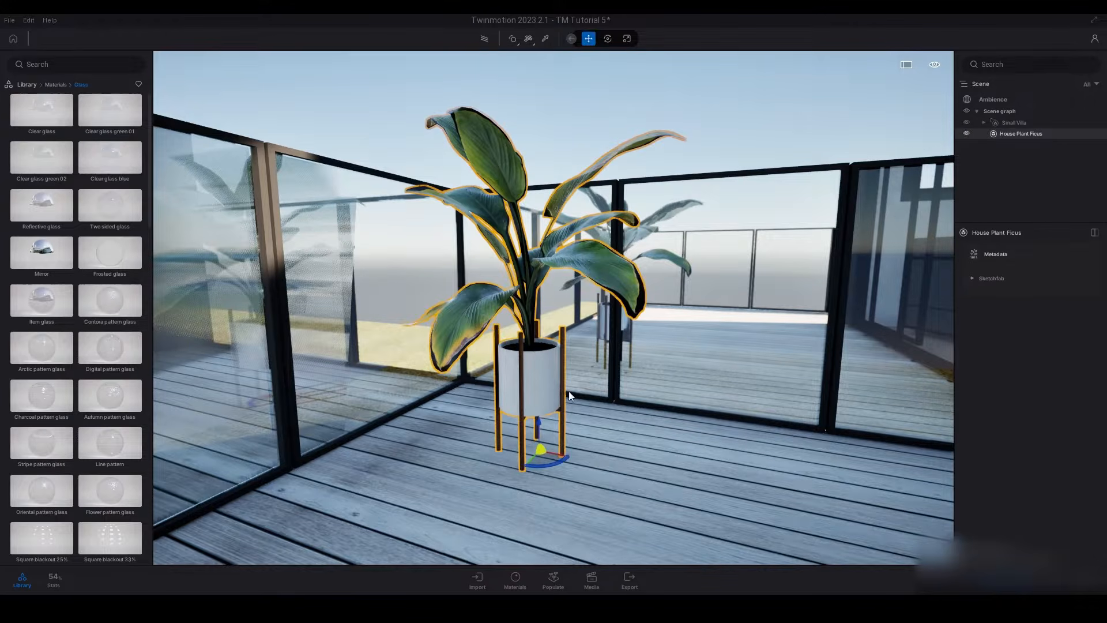
left_click_drag(549, 466, 609, 470)
Step: Resample the plant's leaf material and turn off its Two sided option
left_click(545, 38)
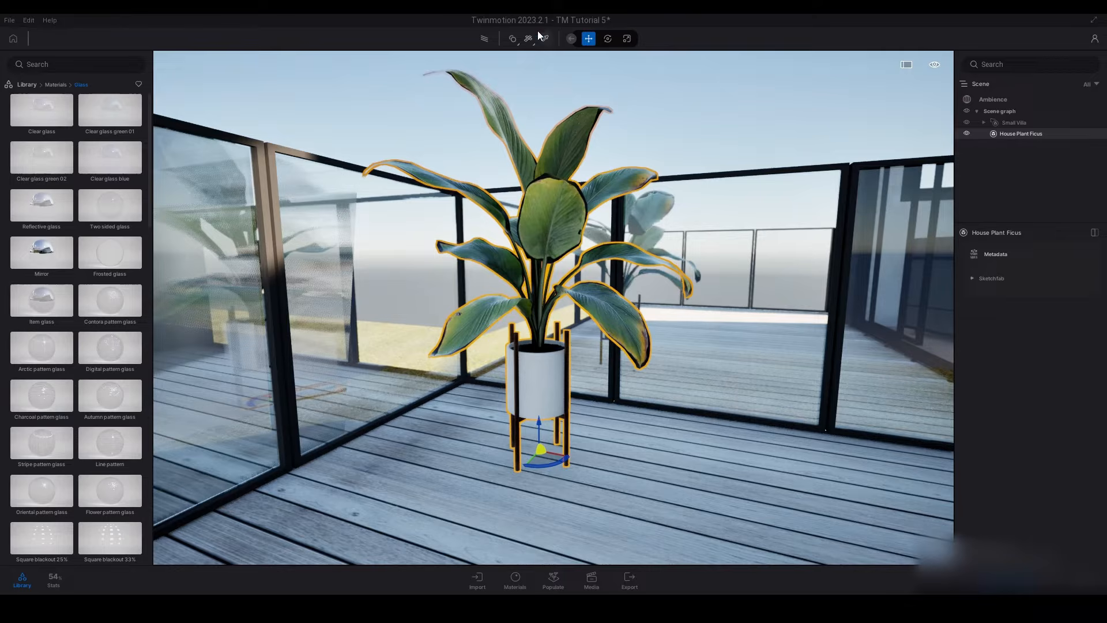
left_click(555, 224)
left_click(973, 458)
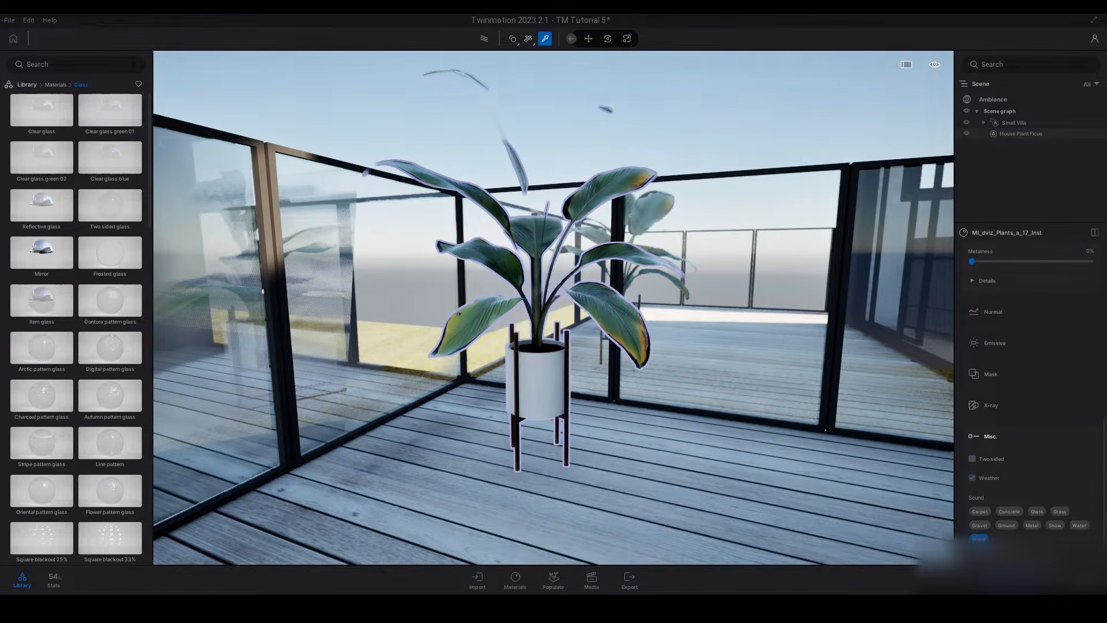
Step: Rotate the House Plant Ficus about its vertical axis in the opposite direction
key("Escape")
left_click(539, 395)
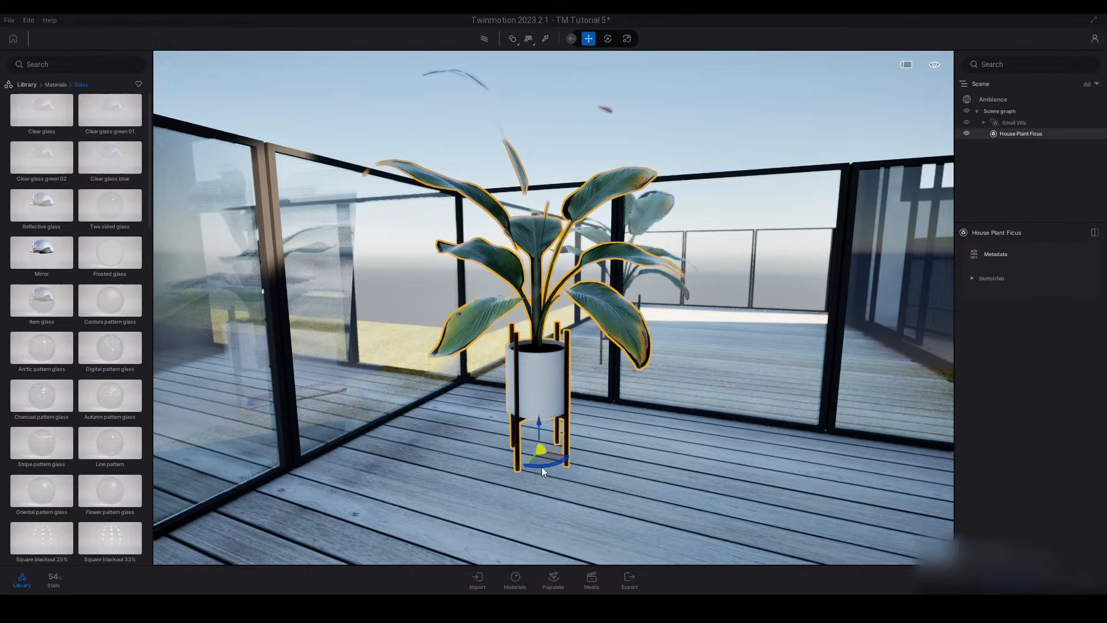
left_click_drag(542, 466, 472, 459)
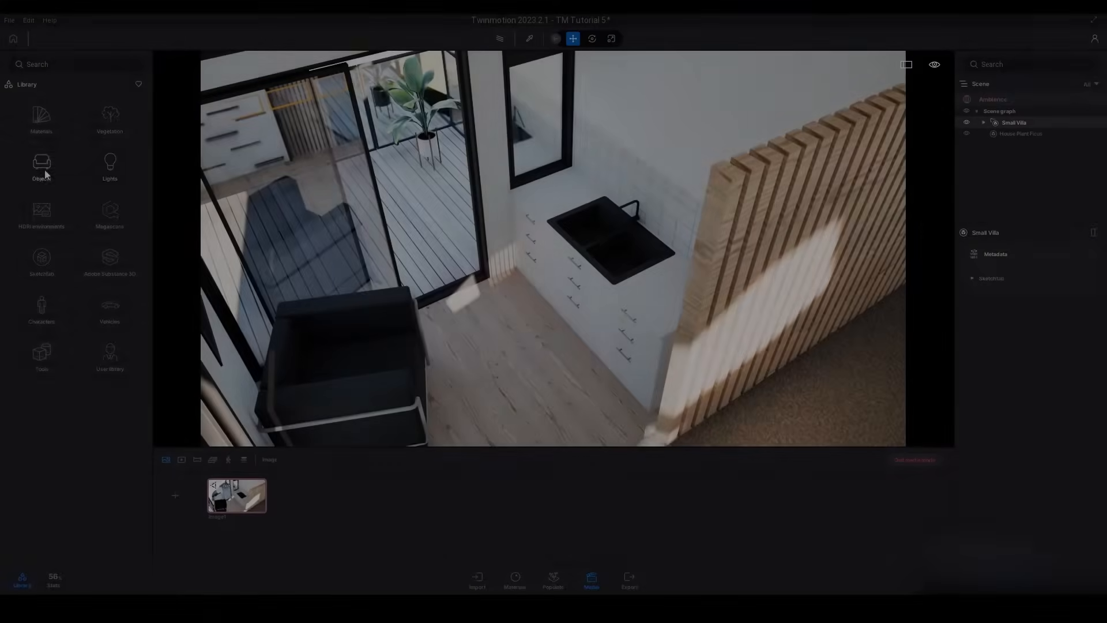
Step: Leave media editing and place an Awe chair from the Home living room chairs library on the wooden floor between the drawers and the armchair
left_click(42, 166)
left_click(894, 460)
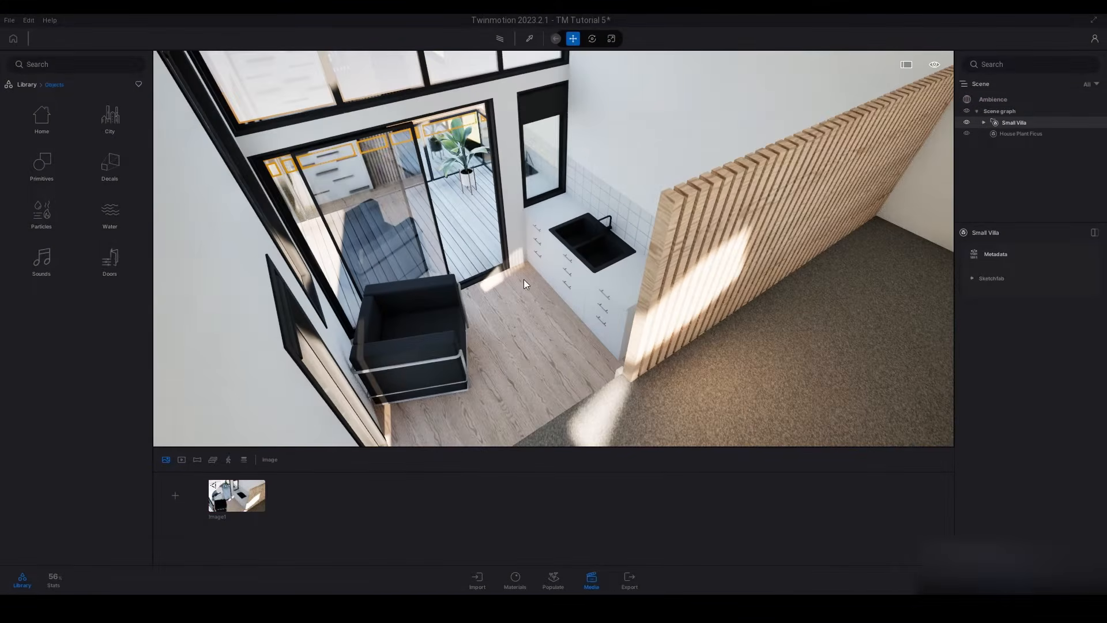
key("w")
right_click_drag(524, 280, 490, 387)
key("s")
left_click(46, 118)
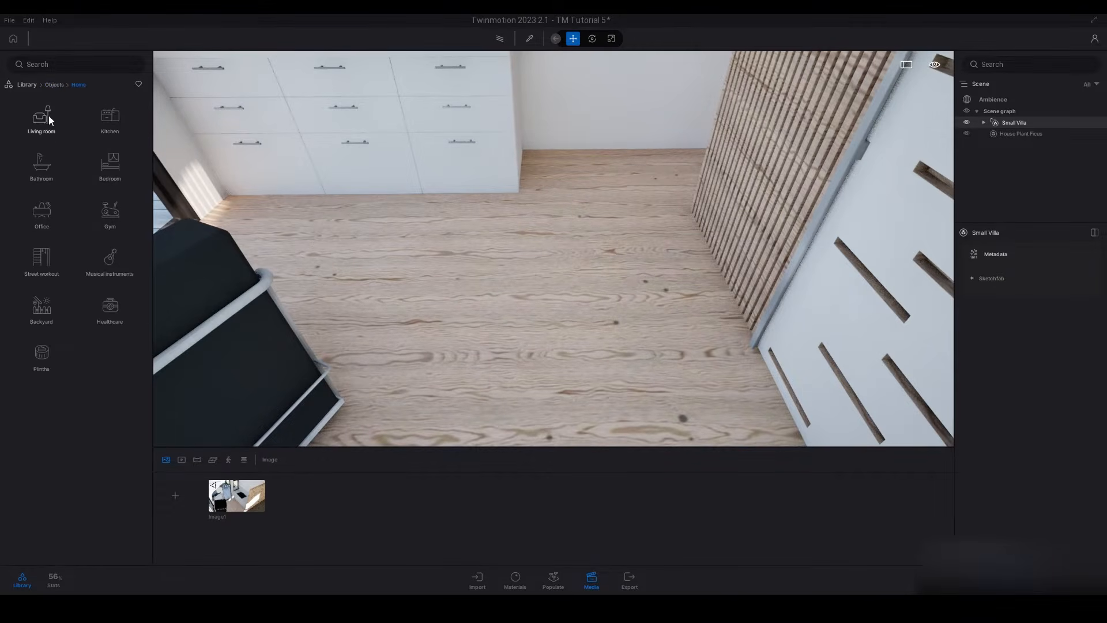
left_click(44, 117)
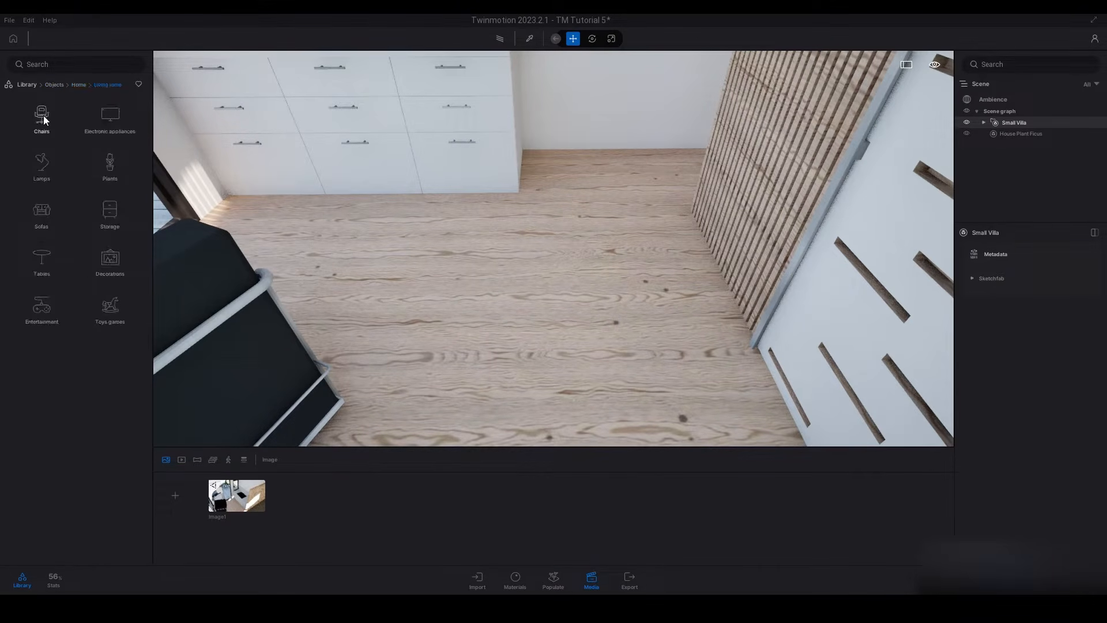
left_click(43, 117)
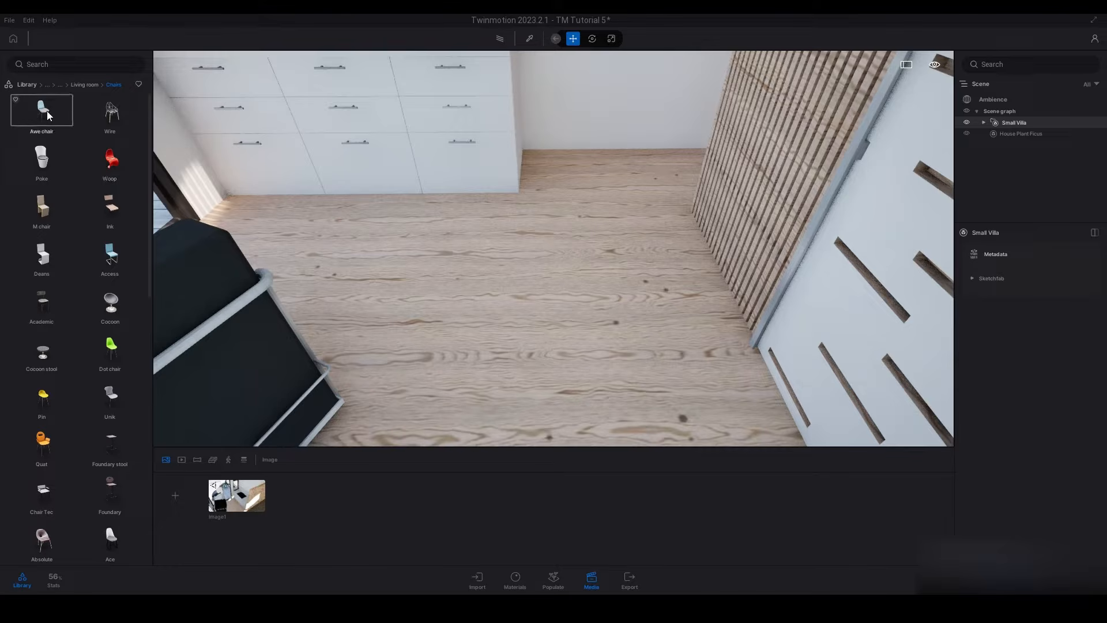
left_click_drag(46, 112, 519, 295)
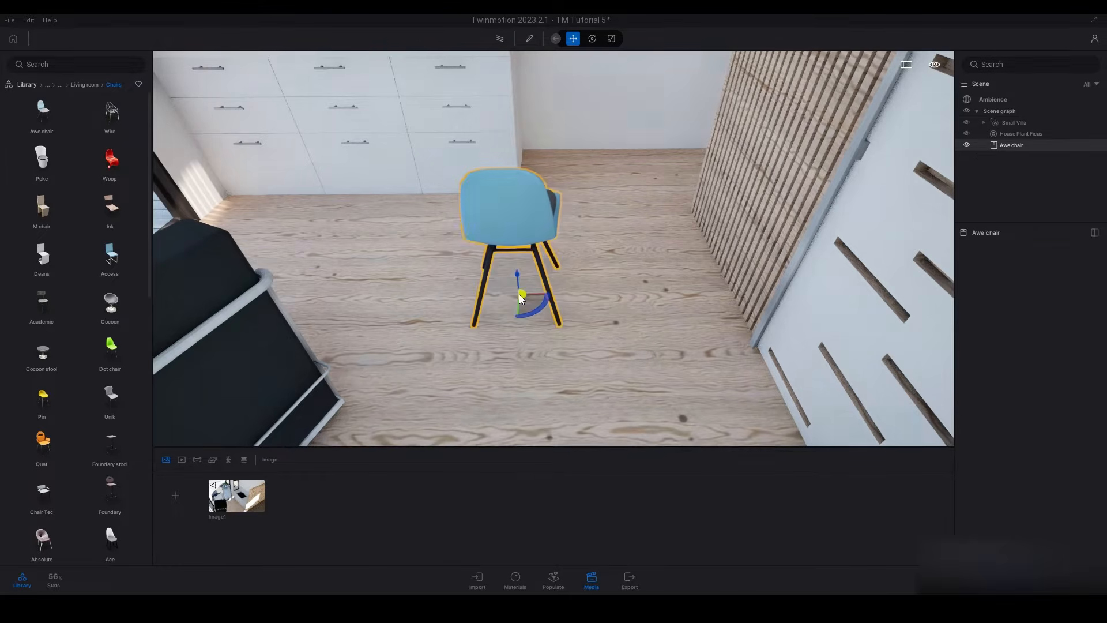
Step: Rotate the Awe chair about its vertical axis so its seat turns toward the camera, and leave it selected
middle_click_drag(408, 200, 562, 202, "shift")
right_click_drag(432, 196, 421, 206)
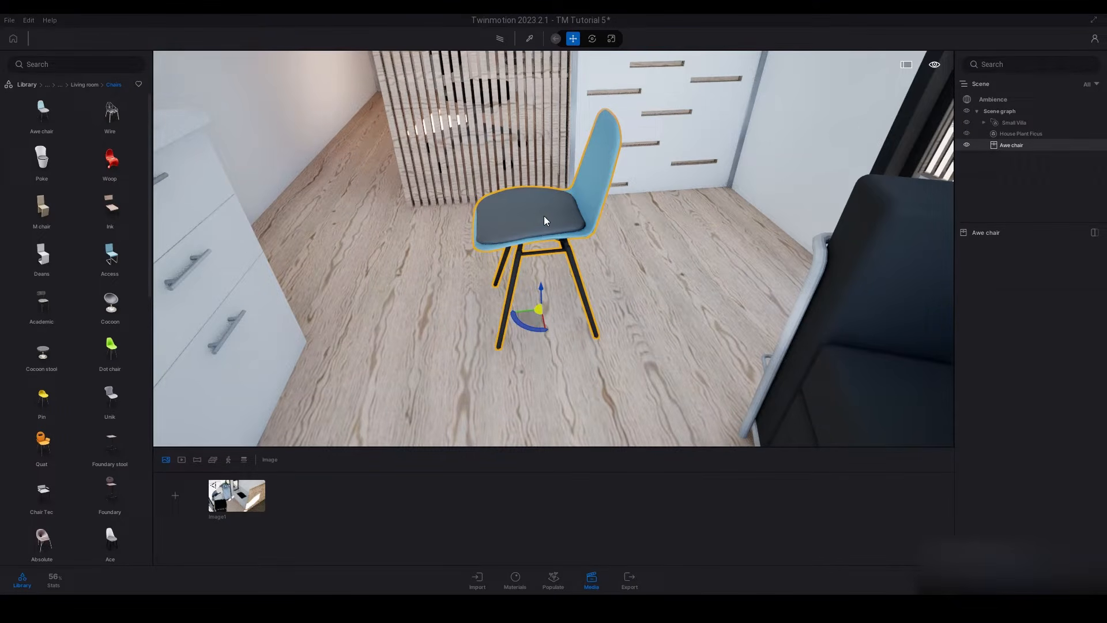
key("Escape")
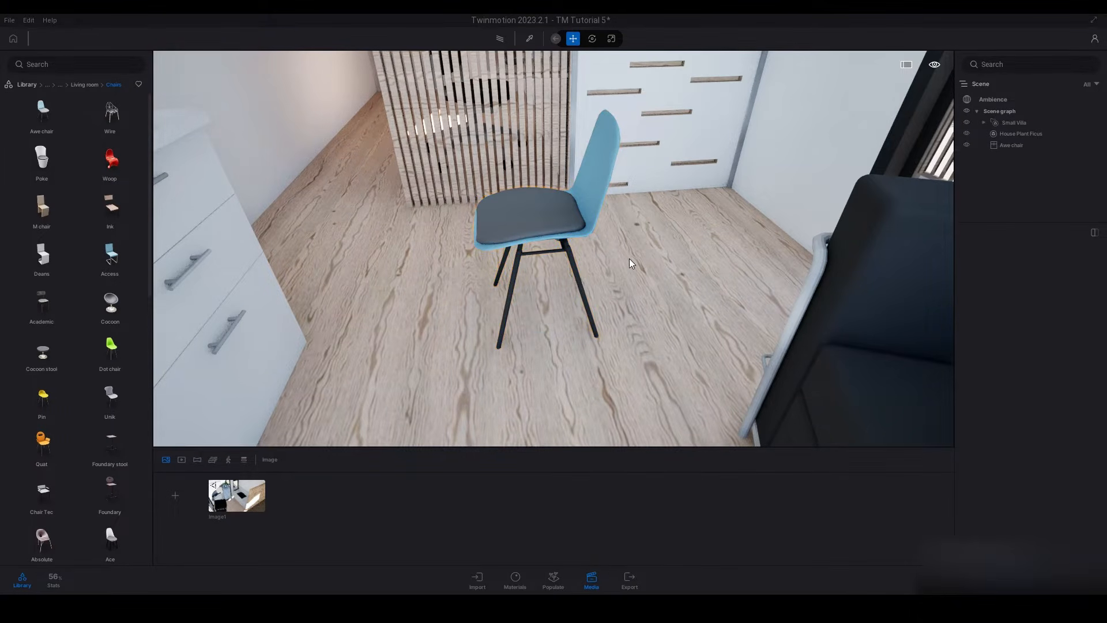
right_click(566, 213)
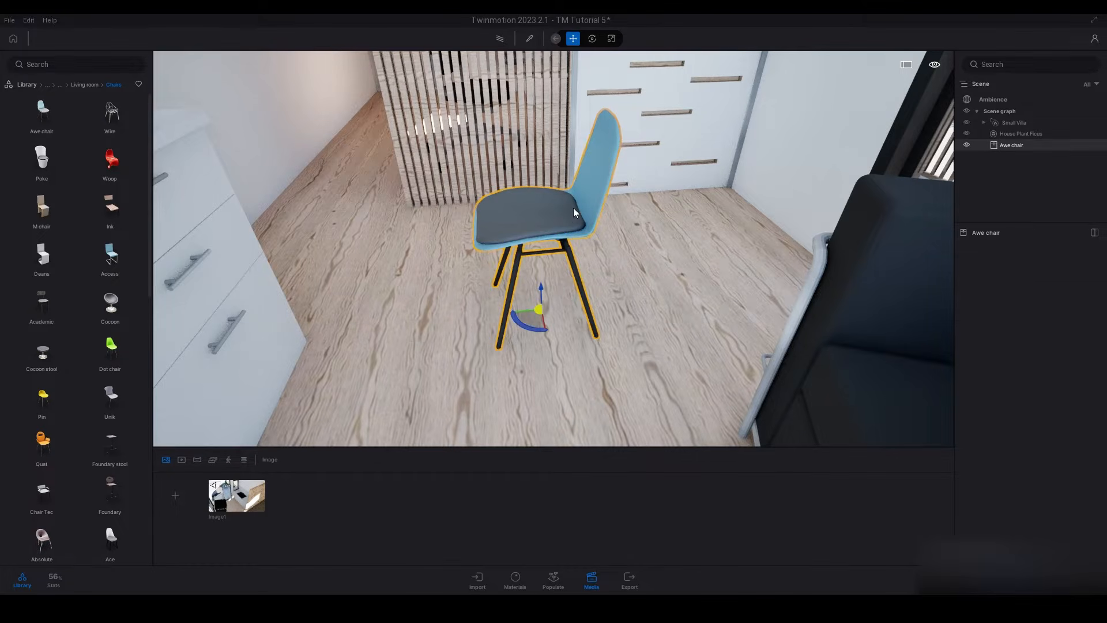
key("Escape")
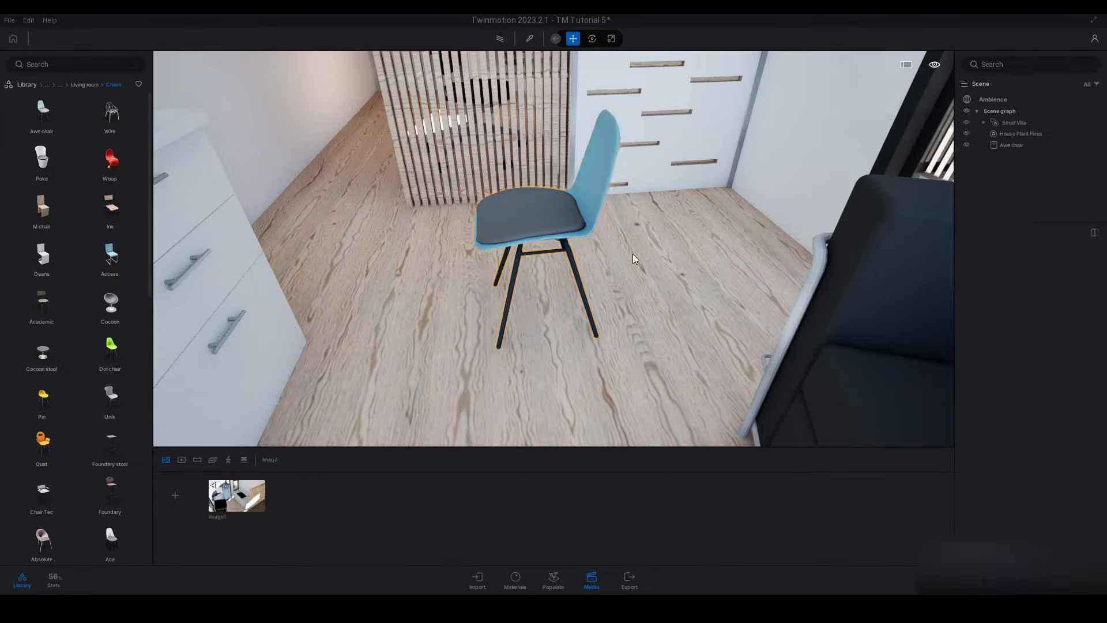
left_click(557, 224)
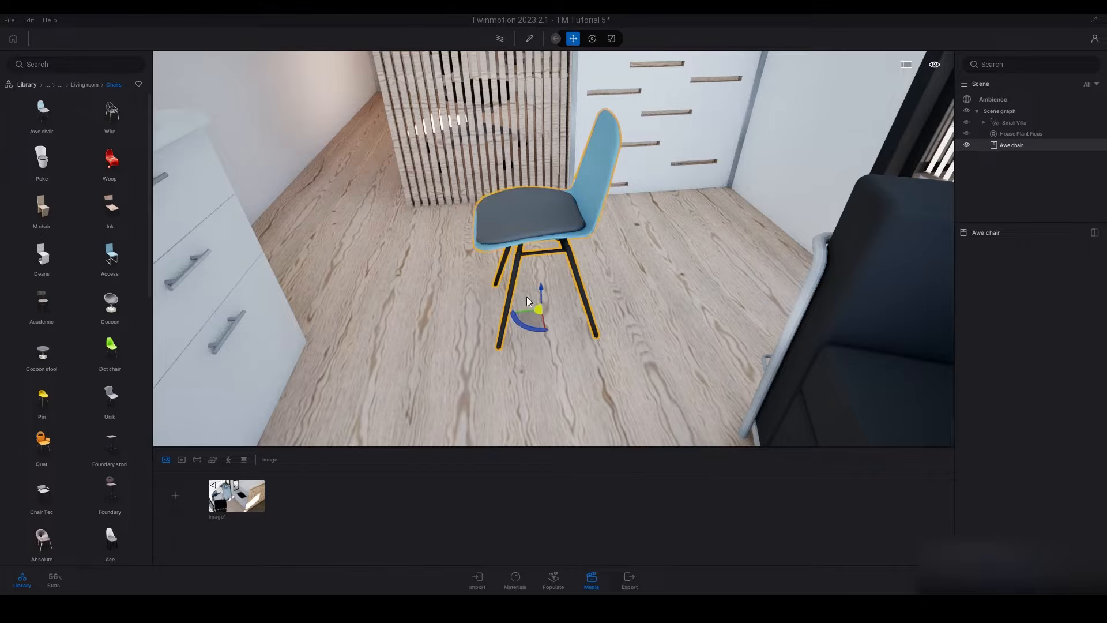
left_click_drag(528, 328, 628, 326)
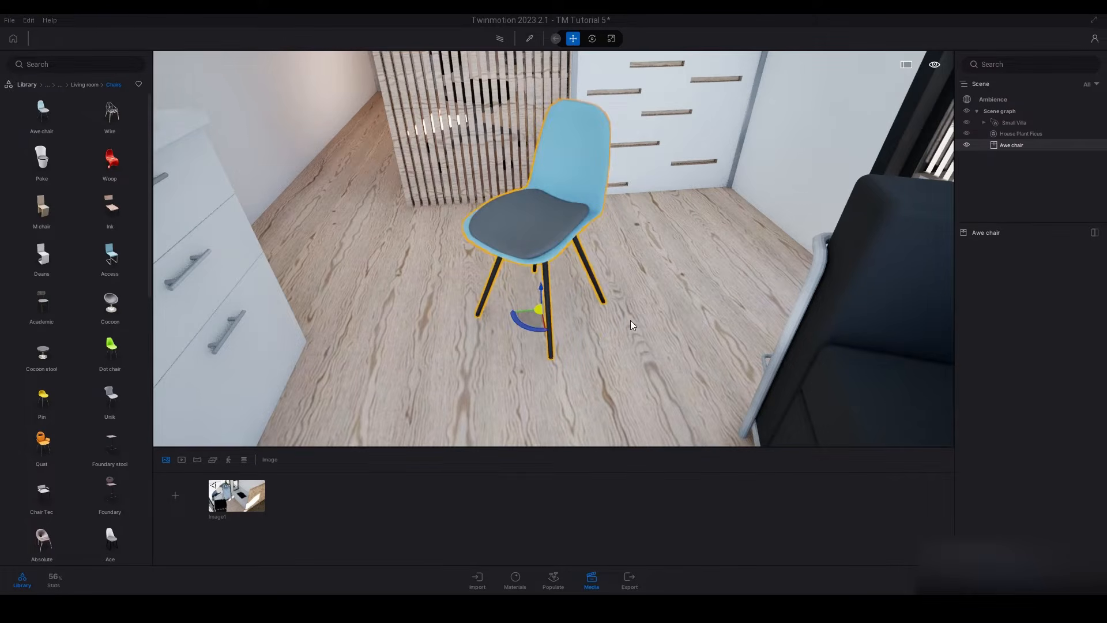
key("Escape")
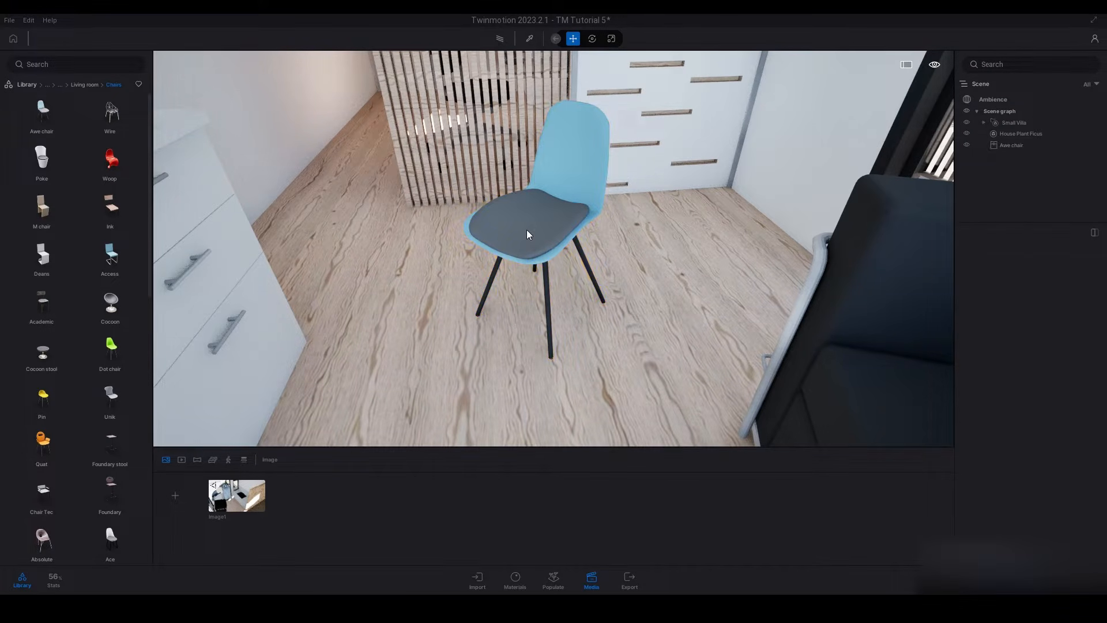
left_click(527, 230)
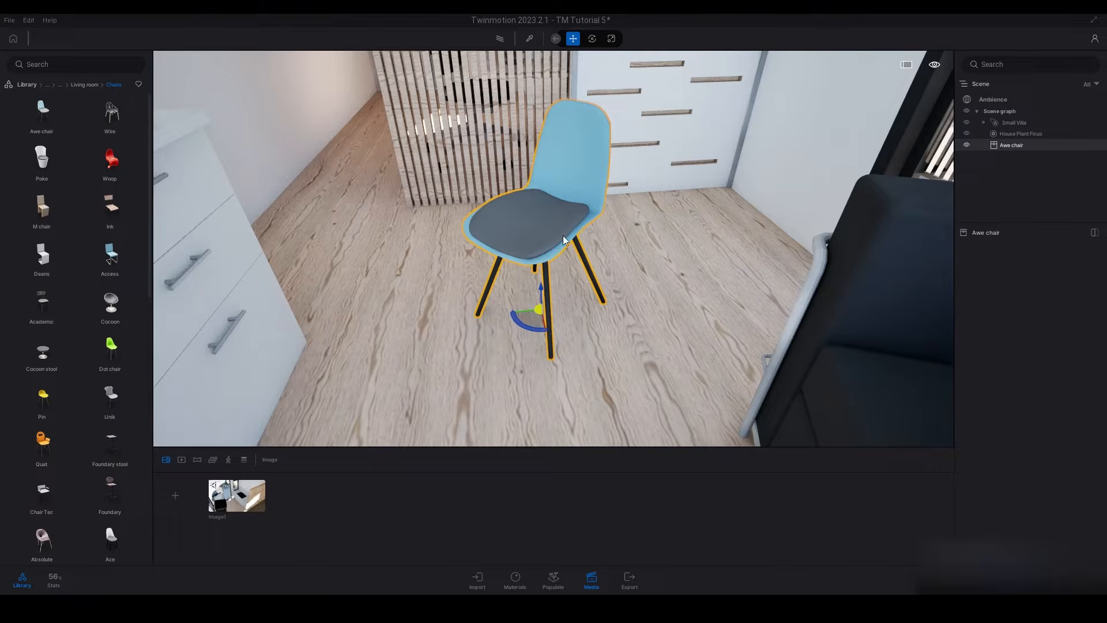
Step: Deselect the Awe chair and open the saved Image1 view
key("Escape")
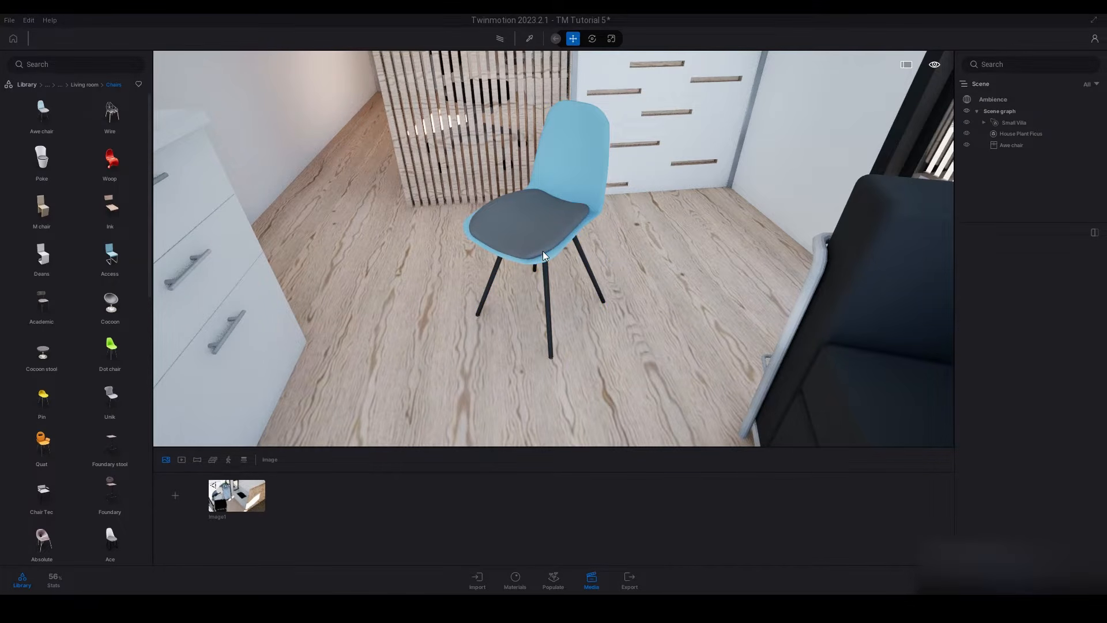
right_click_drag(542, 251, 588, 147)
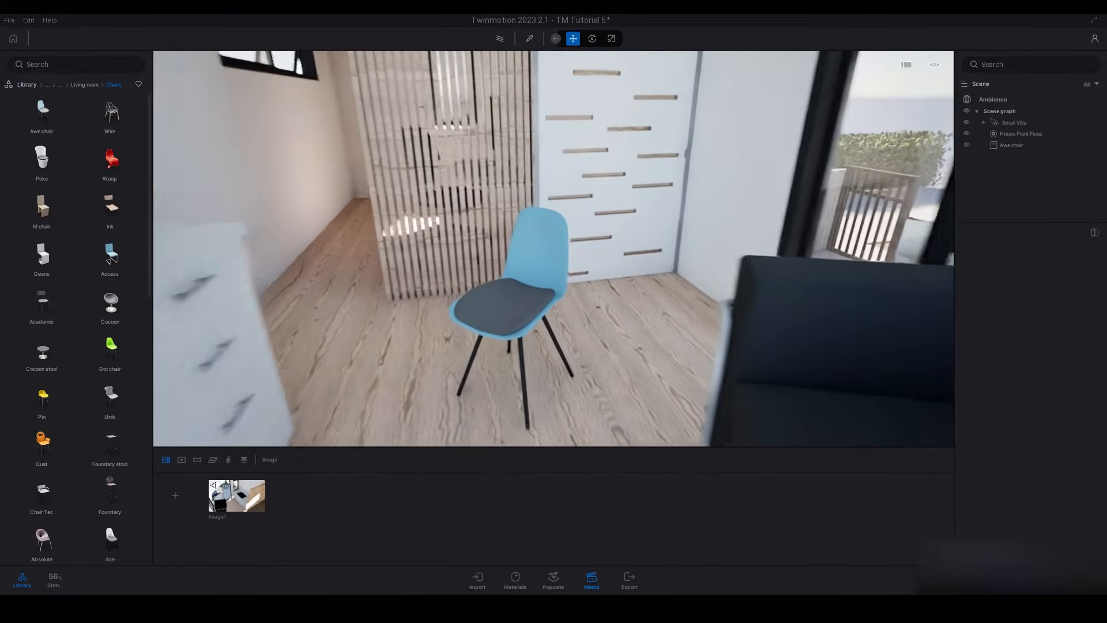
left_click(245, 503)
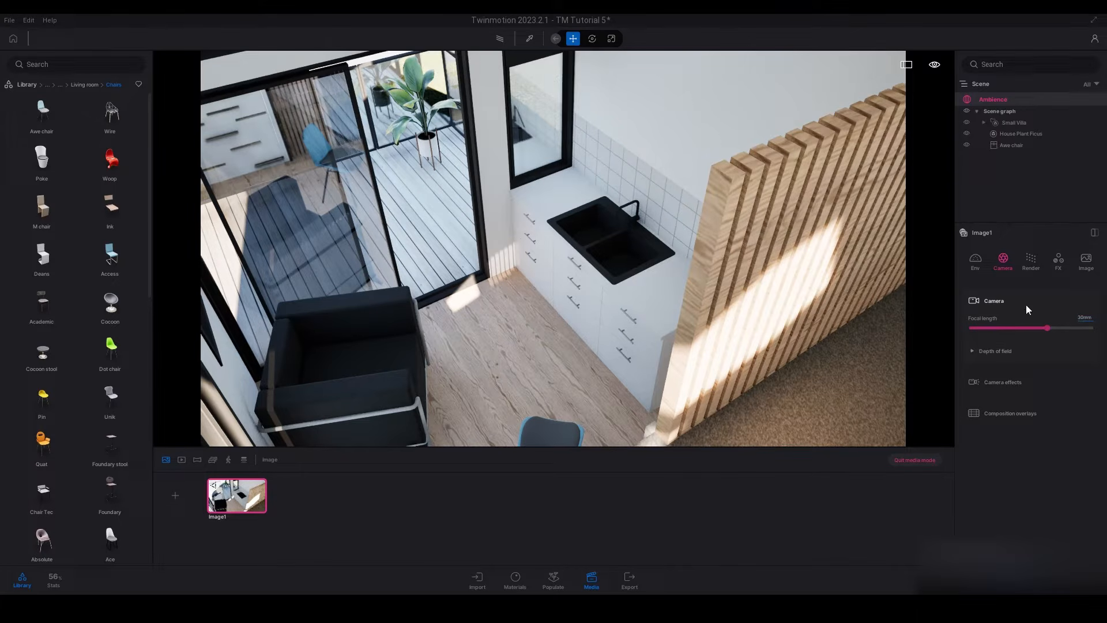
Step: Try a focal length of 25 mm on Image1's camera and return it to 30 mm
left_click(1085, 318)
type("25")
key("Return")
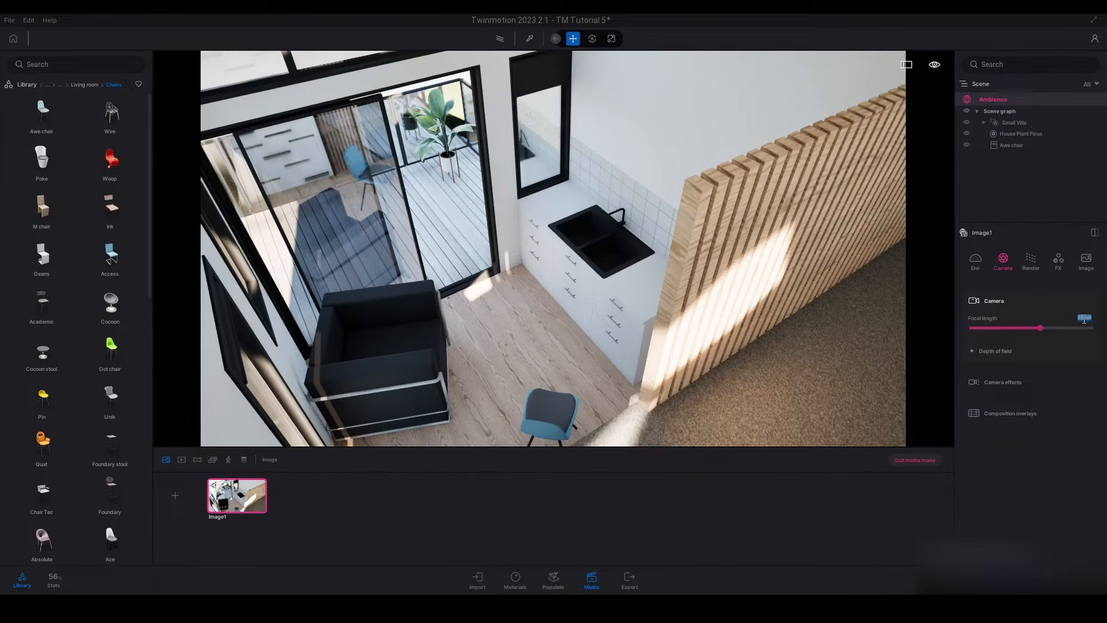
type("30")
key("Return")
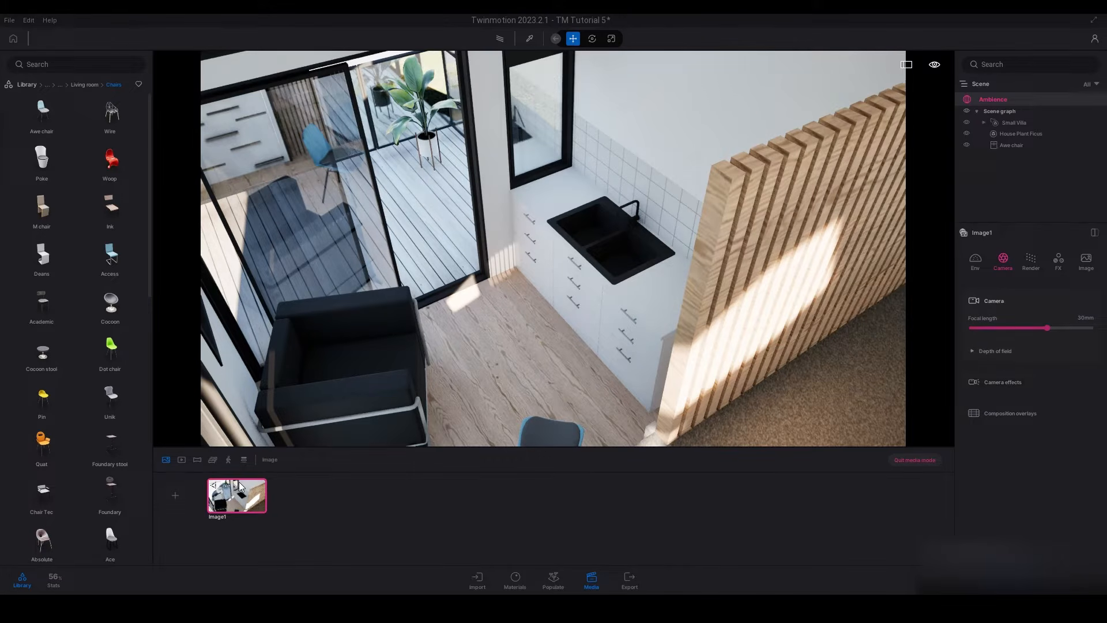
Step: Turn on Parallelism in the camera effects of the bedroom view Image2 and open its focal length settings
mouse_move(247, 483)
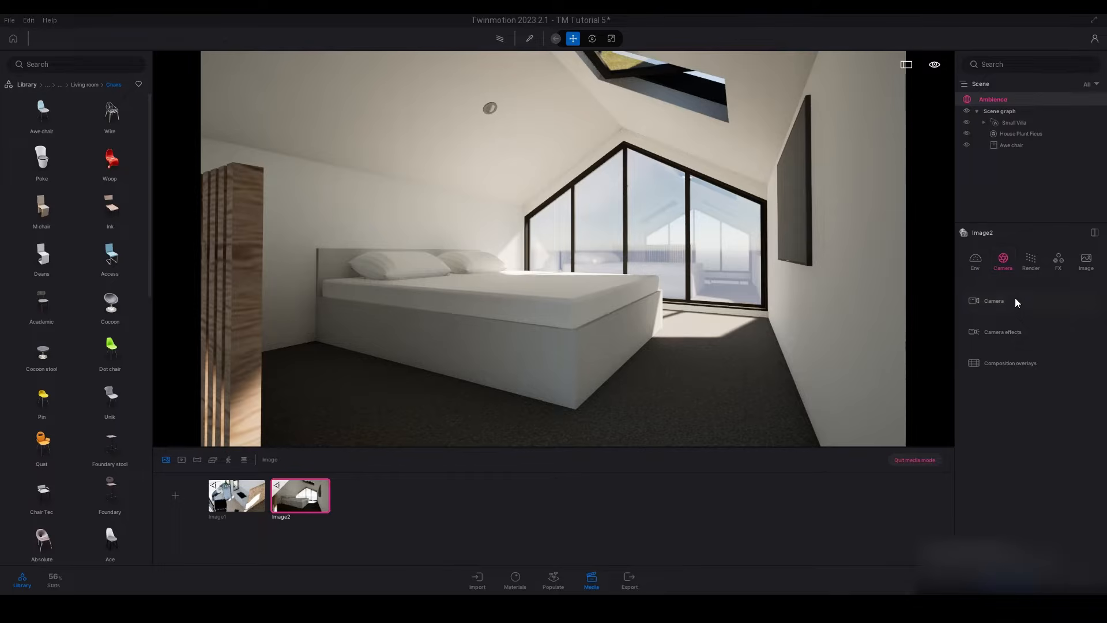
left_click(998, 333)
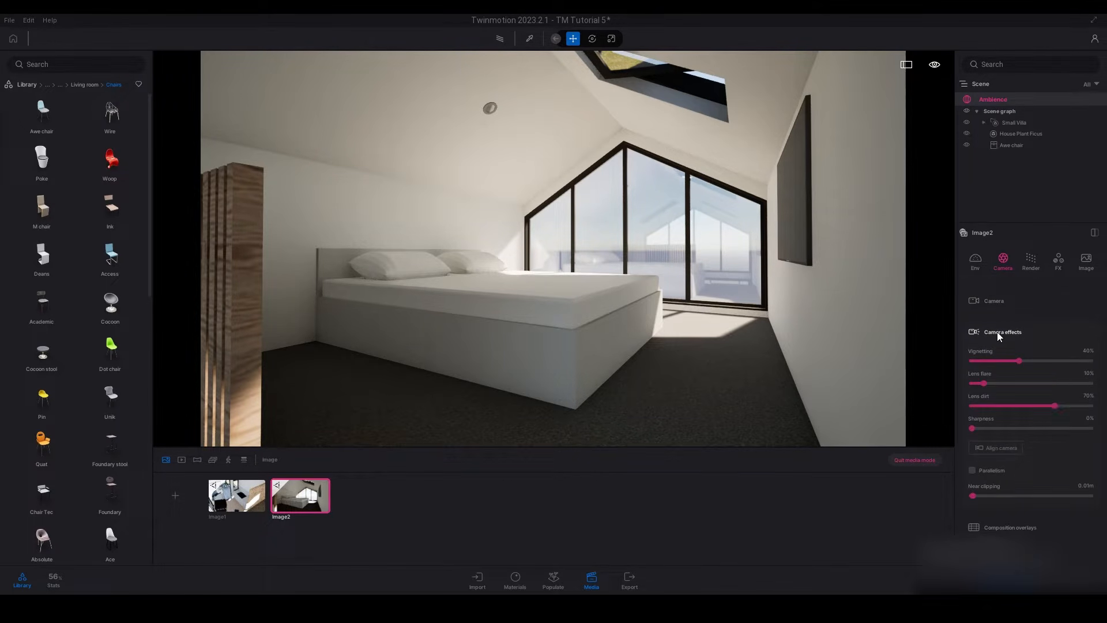
left_click(988, 473)
left_click(989, 473)
left_click(988, 473)
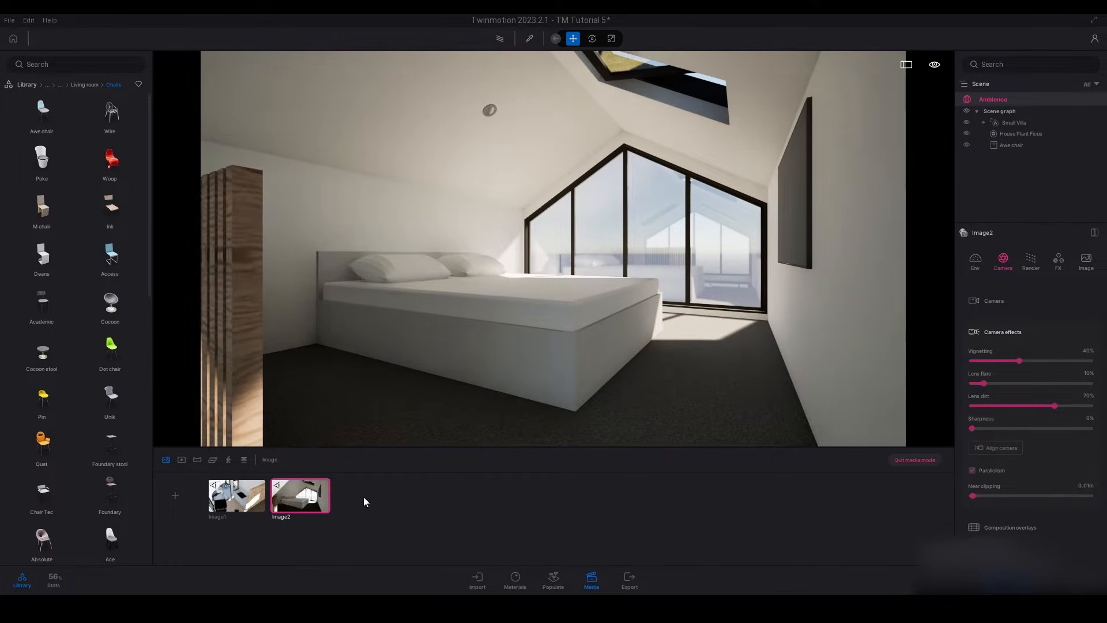
left_click(307, 481)
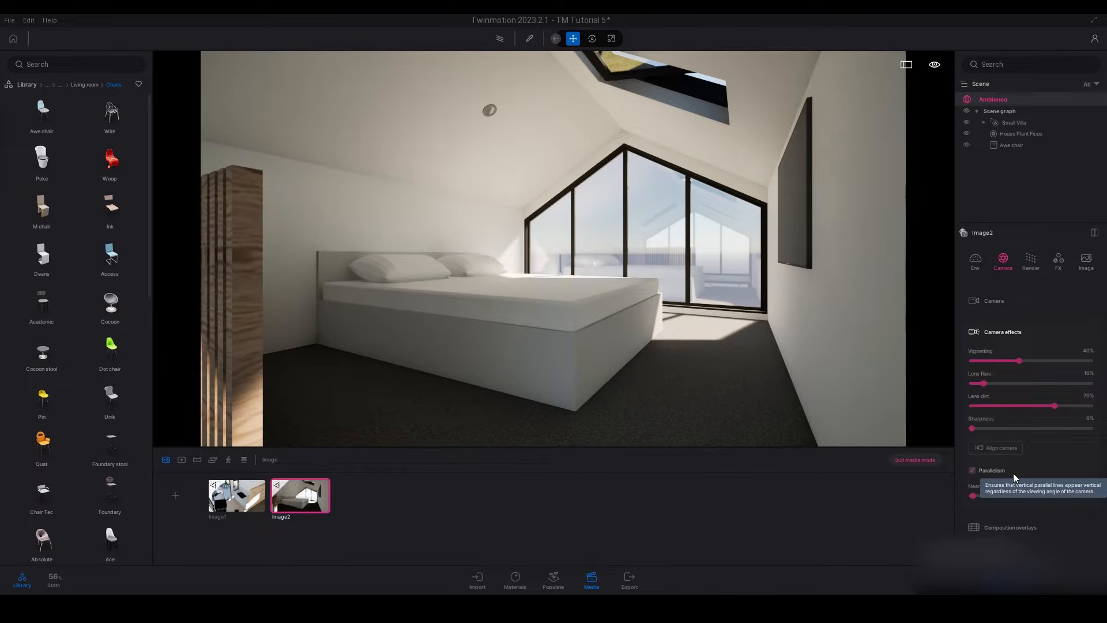
left_click(1005, 330)
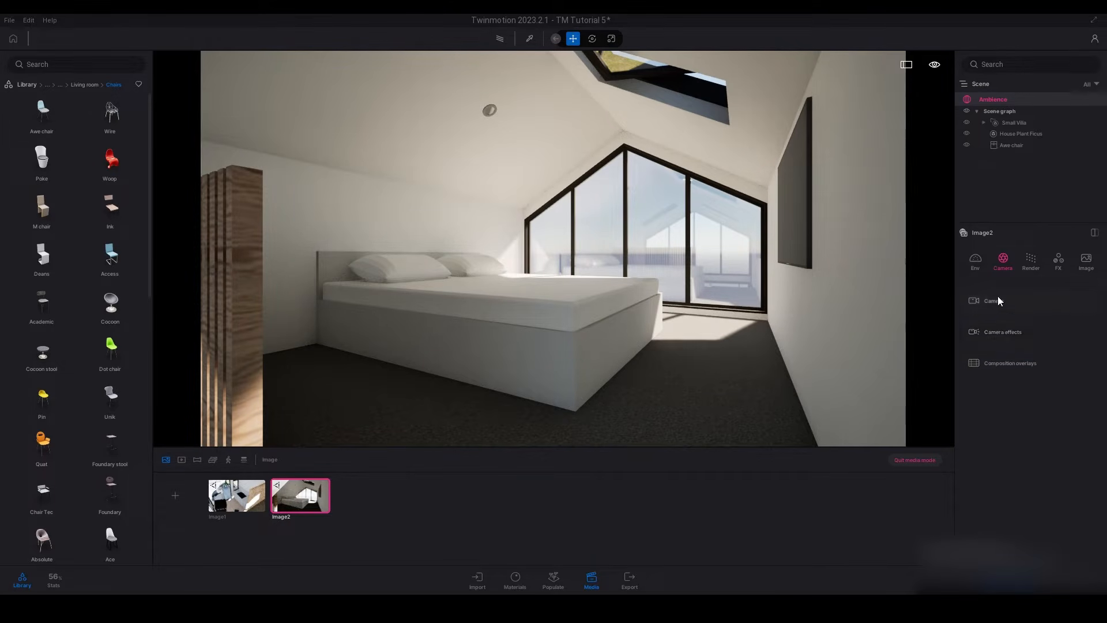
left_click(998, 299)
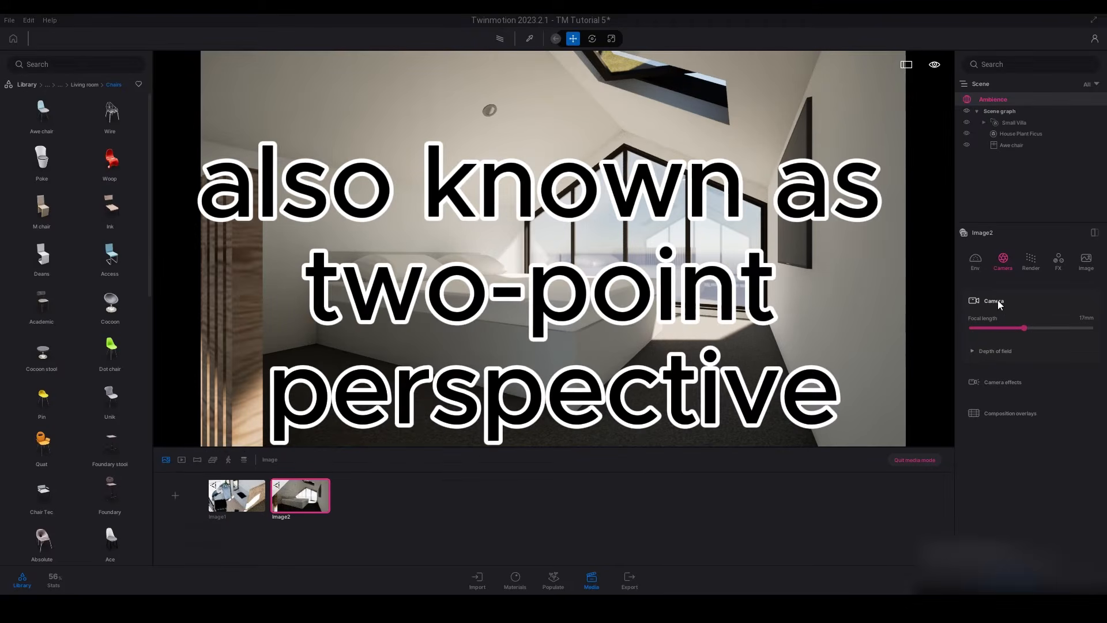
Step: Enable the HDRI environment as a skydome in Image2's environment settings
left_click(978, 255)
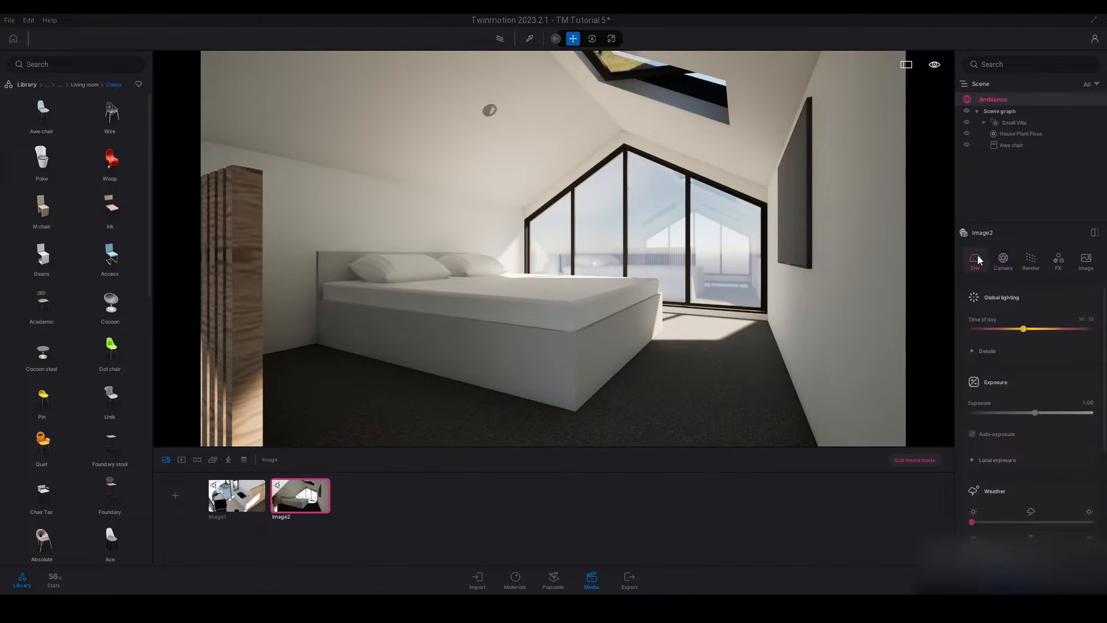
scroll(1009, 296, "down", 5)
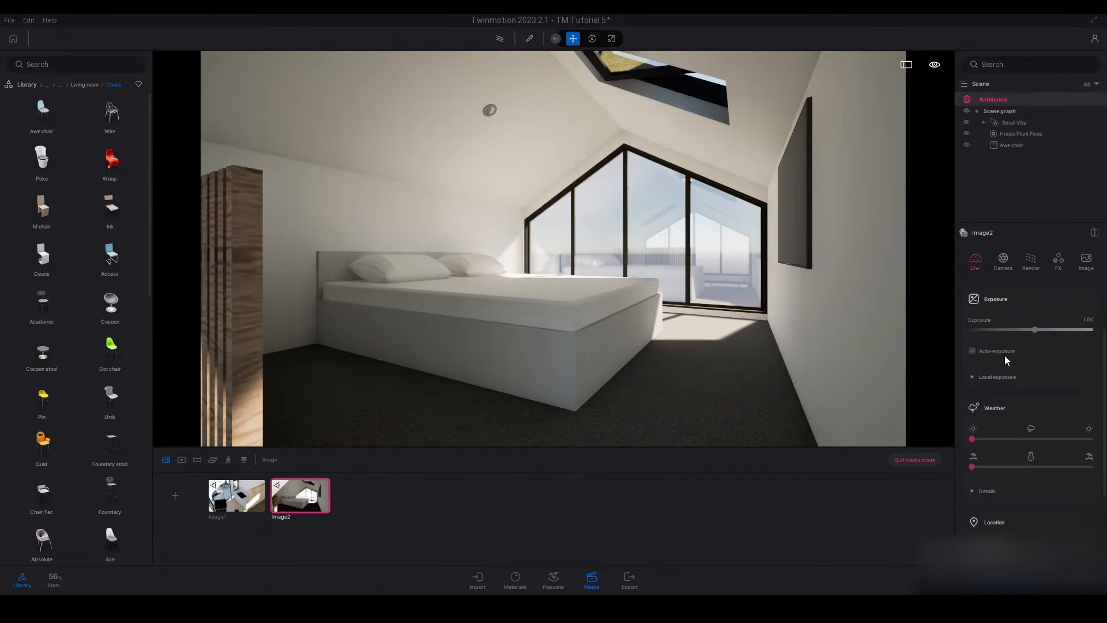
scroll(1009, 362, "down", 2)
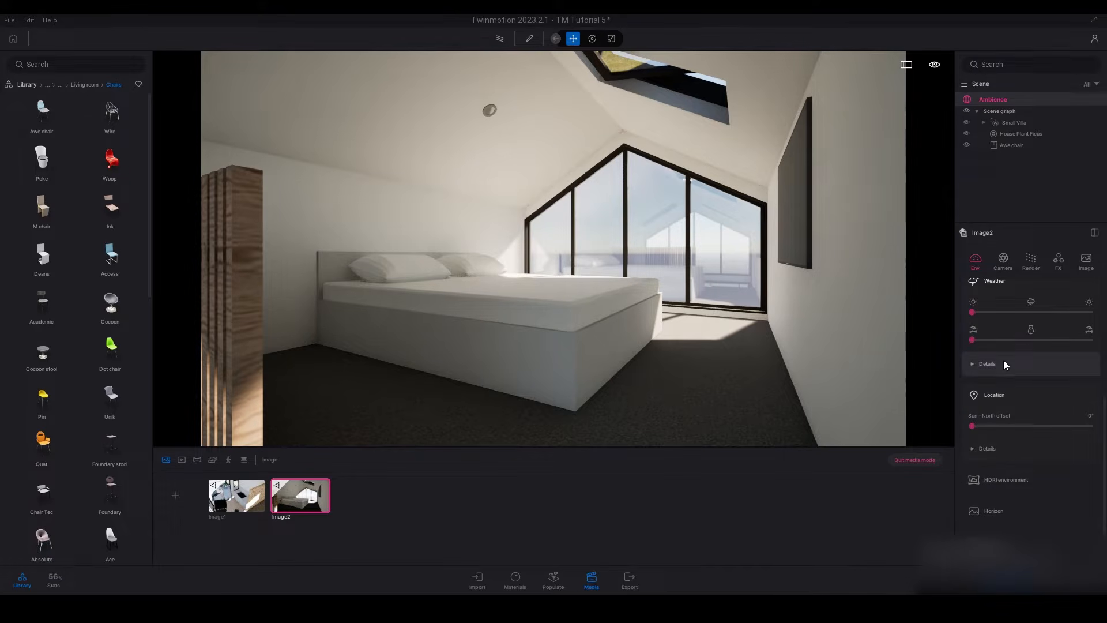
left_click(987, 479)
scroll(988, 474, "down", 3)
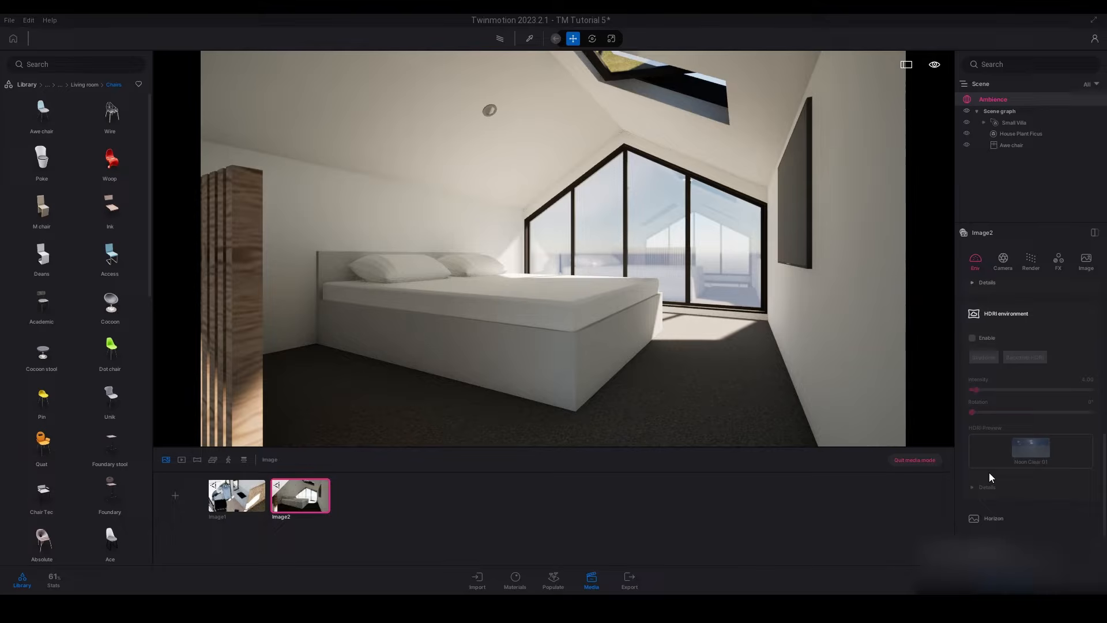
left_click(972, 338)
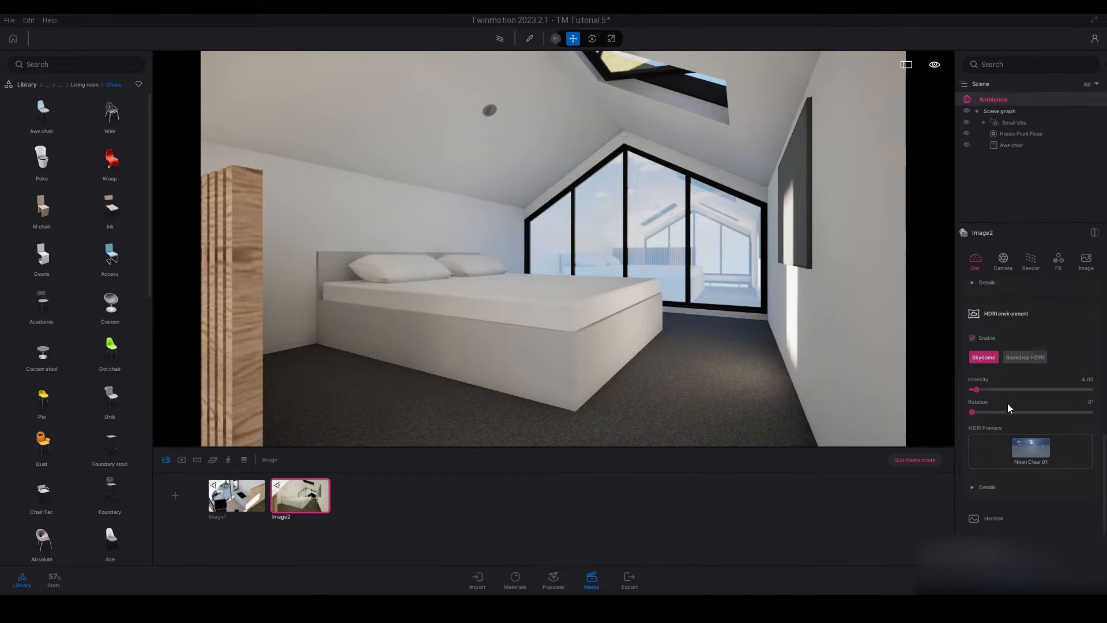
Step: Rotate Image2's HDRI environment to 247° and set its intensity to 50
left_click_drag(972, 413, 1053, 413)
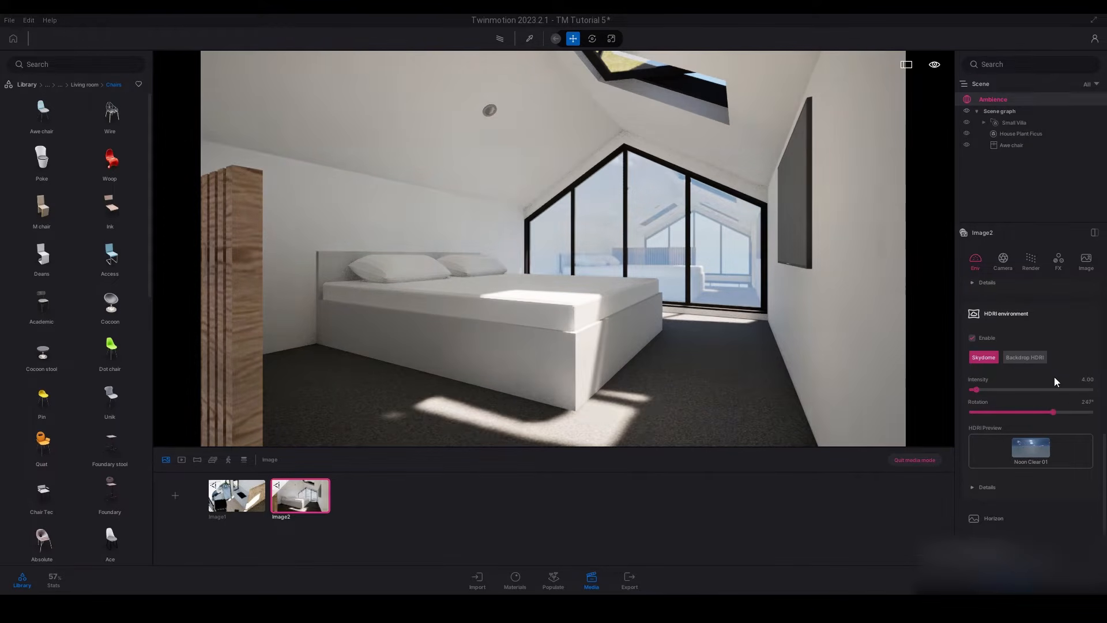
left_click_drag(976, 390, 1039, 389)
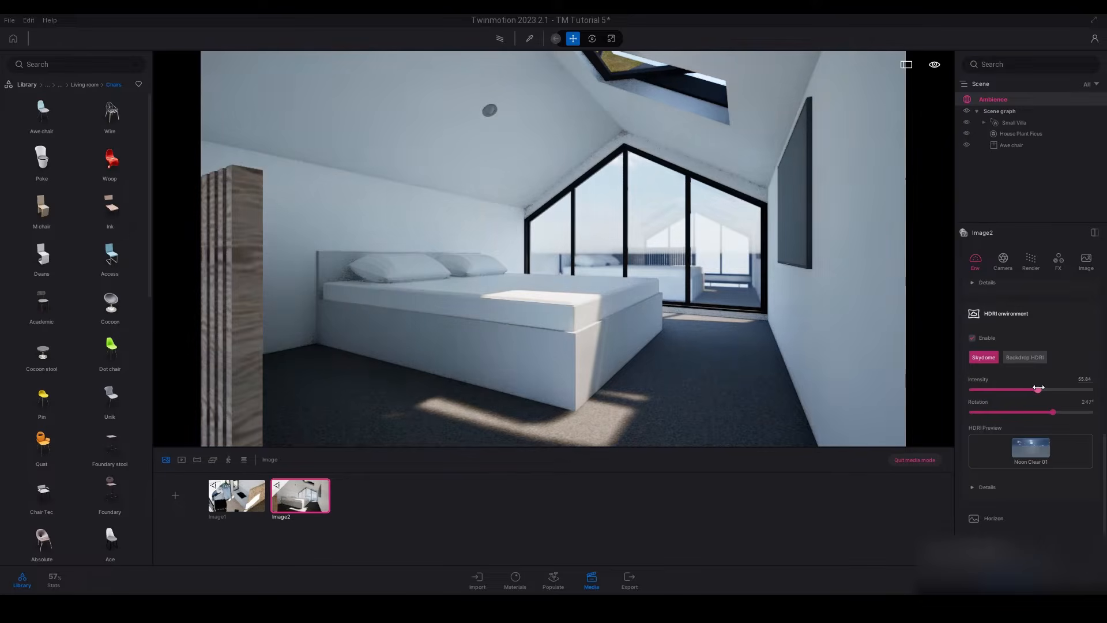
left_click(1092, 381)
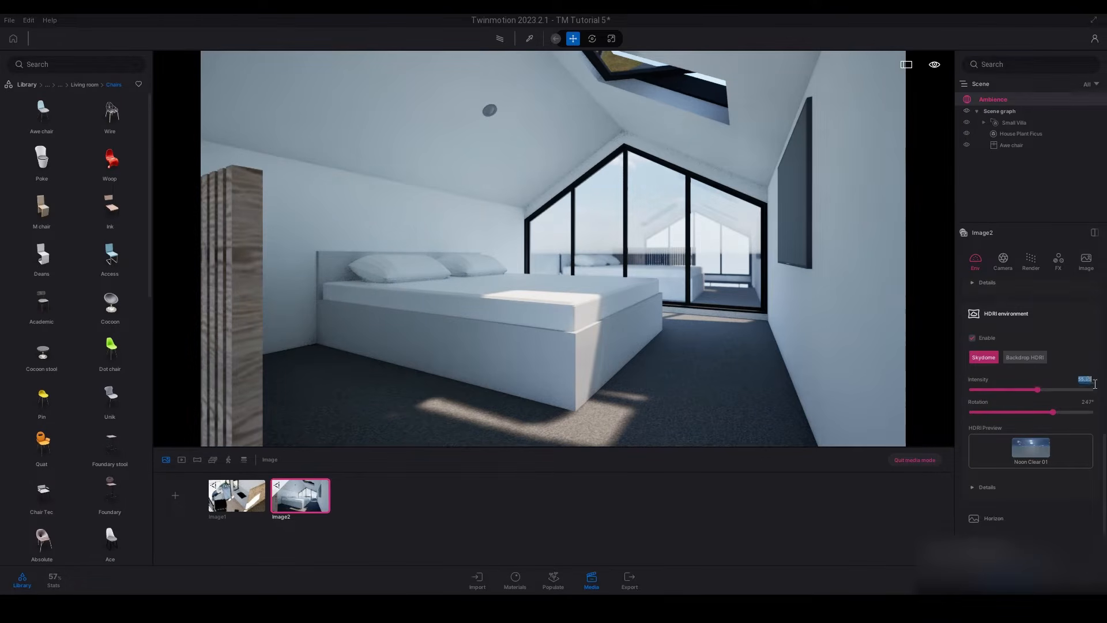
type("50")
key("Return")
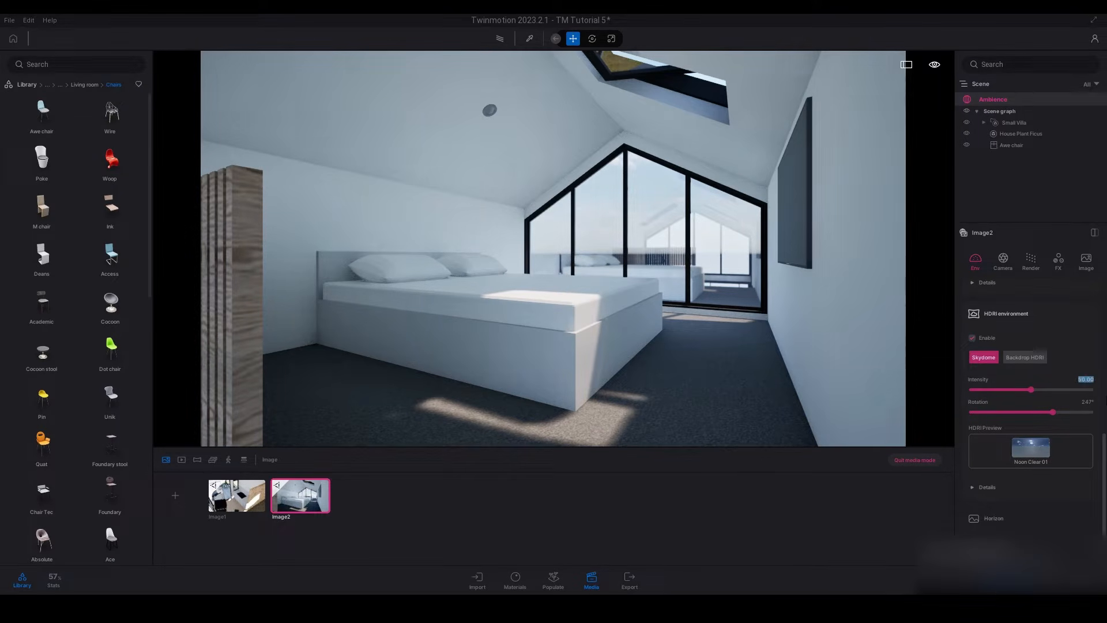
Step: Sample the Clear glass material of the bedroom's gable window and set its opacity to 10%
left_click(528, 38)
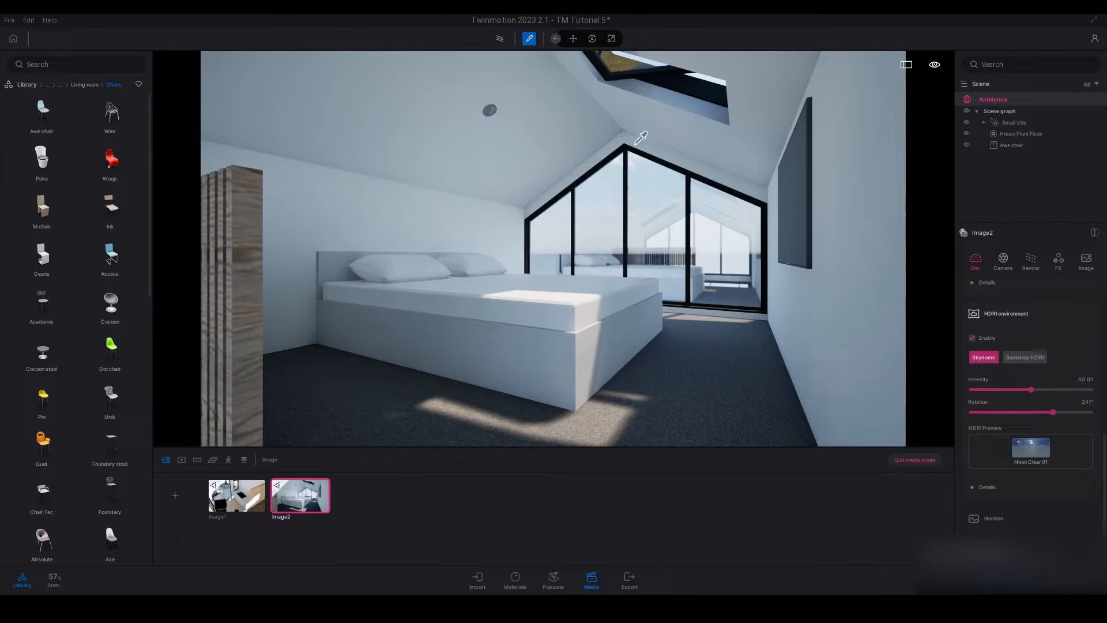
left_click(759, 234)
scroll(1071, 310, "up", 3)
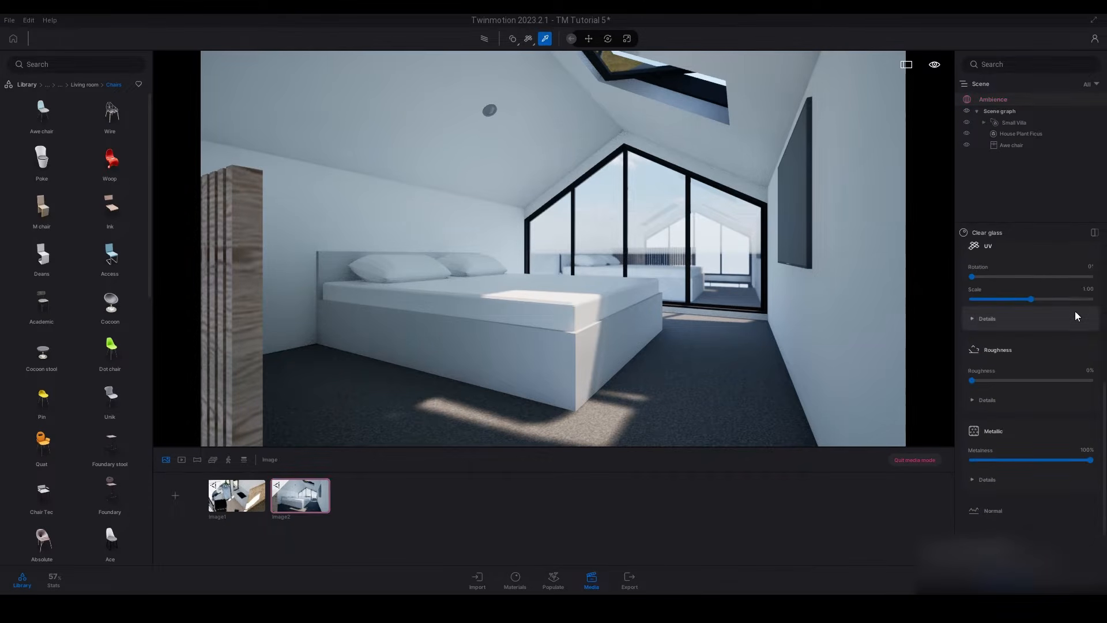
scroll(1088, 318, "up", 1)
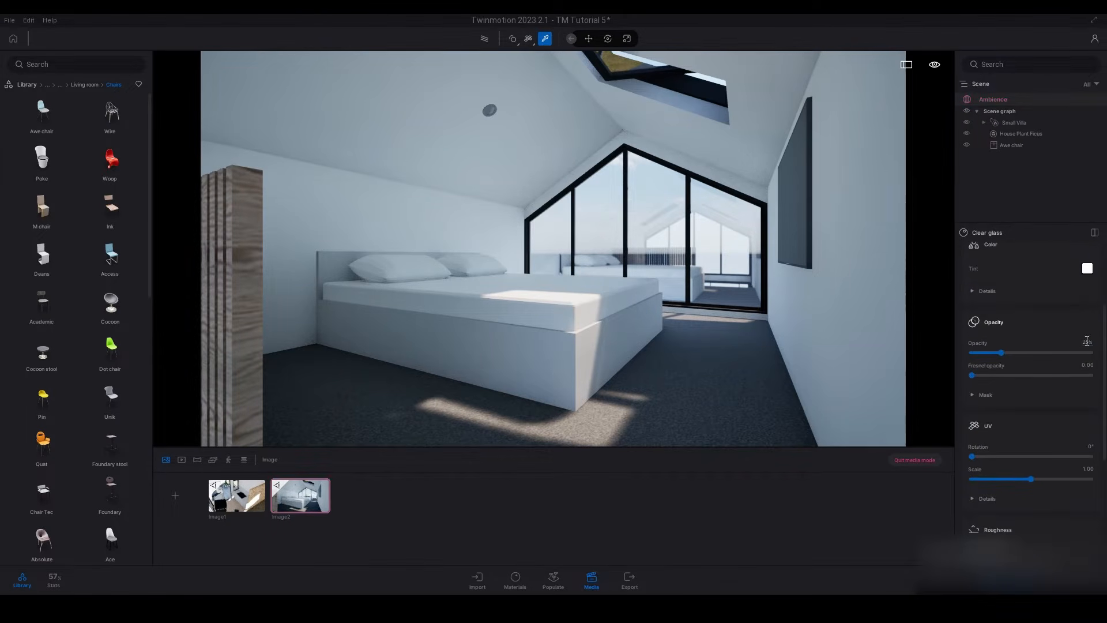
left_click(1088, 341)
type("10")
key("Return")
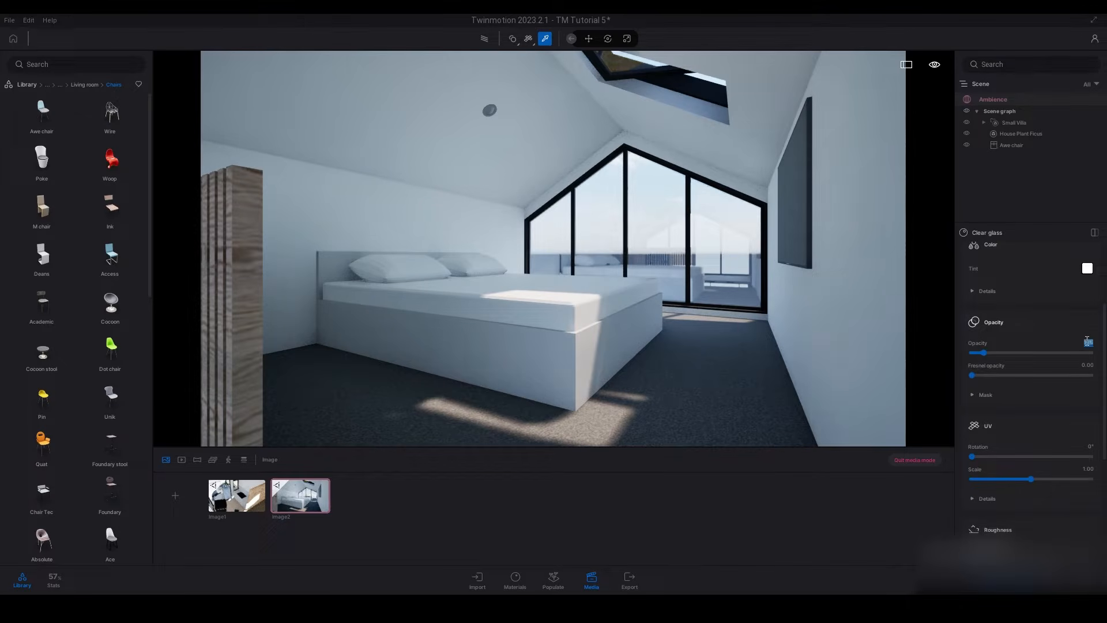
Step: Reopen Image2's environment settings, review them and expand the Global lighting details
left_click(309, 502)
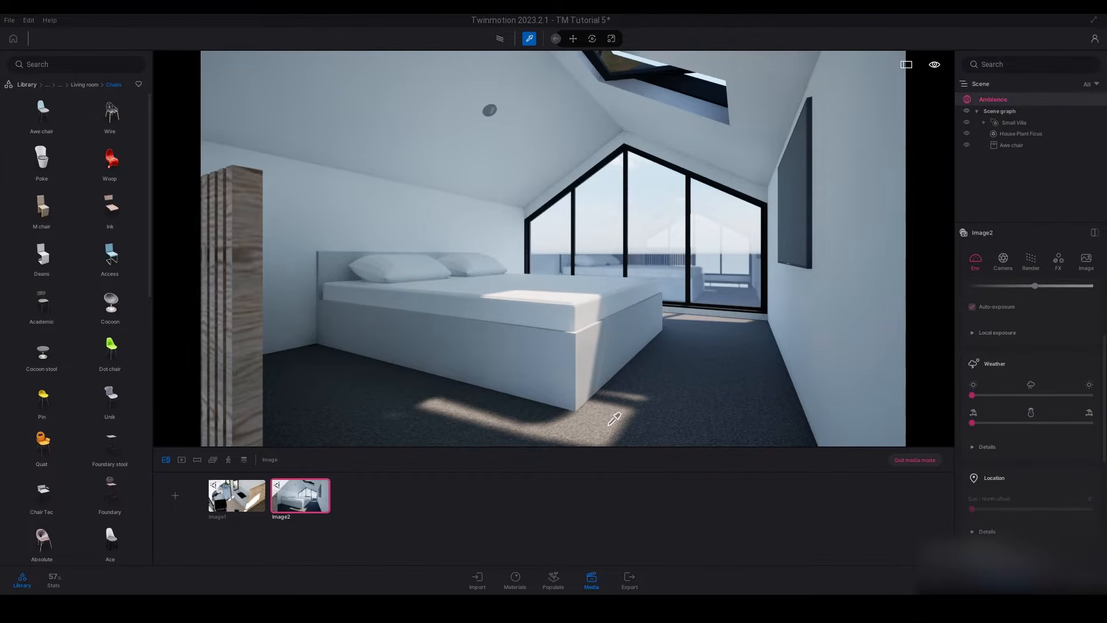
scroll(1030, 358, "up", 2)
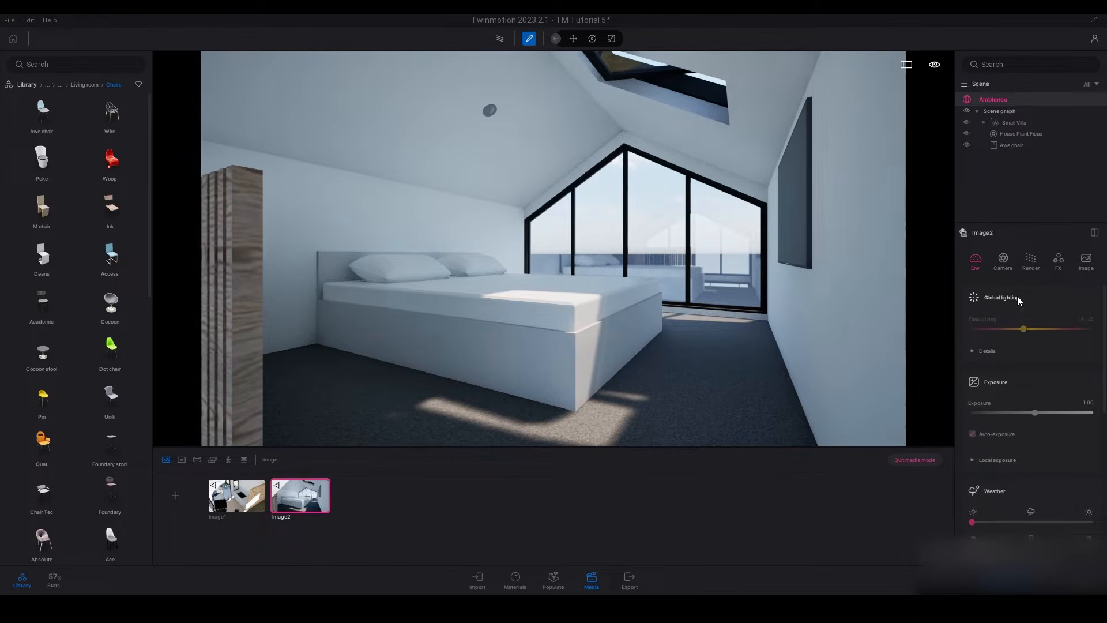
scroll(997, 297, "down", 5)
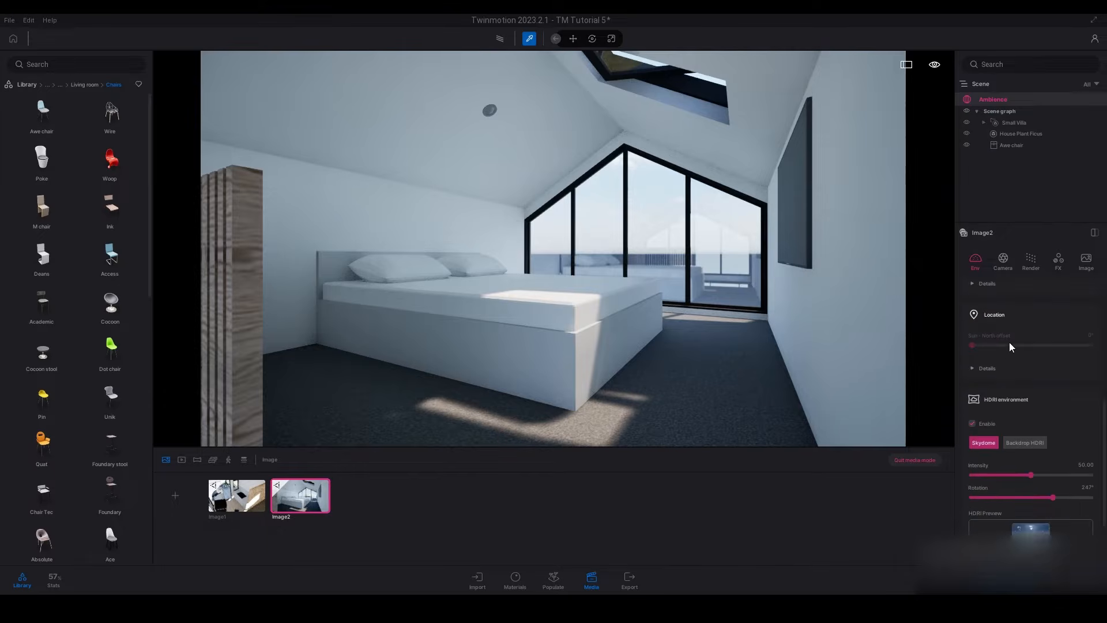
scroll(1011, 343, "up", 5)
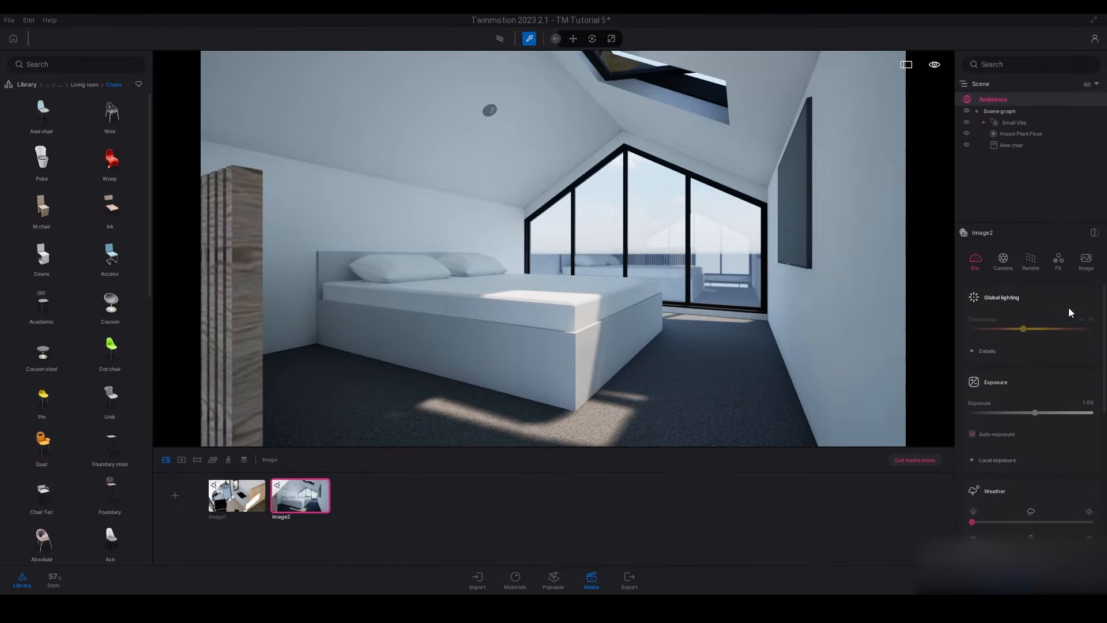
left_click(972, 346)
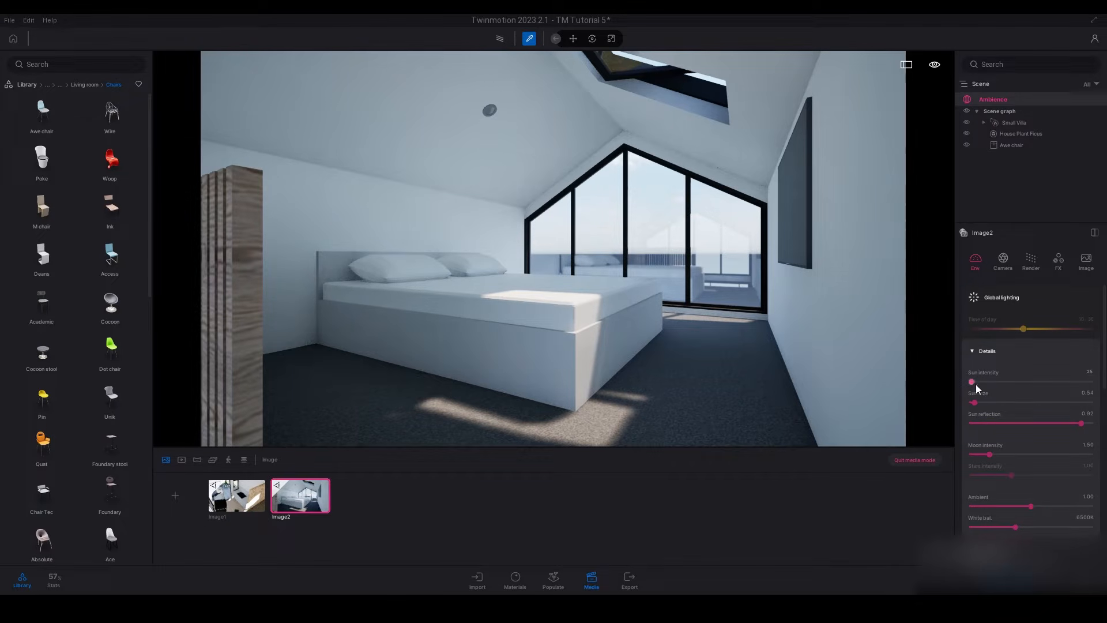
Step: Try a much higher sun intensity for Image2 and undo it
left_click_drag(976, 384, 992, 383)
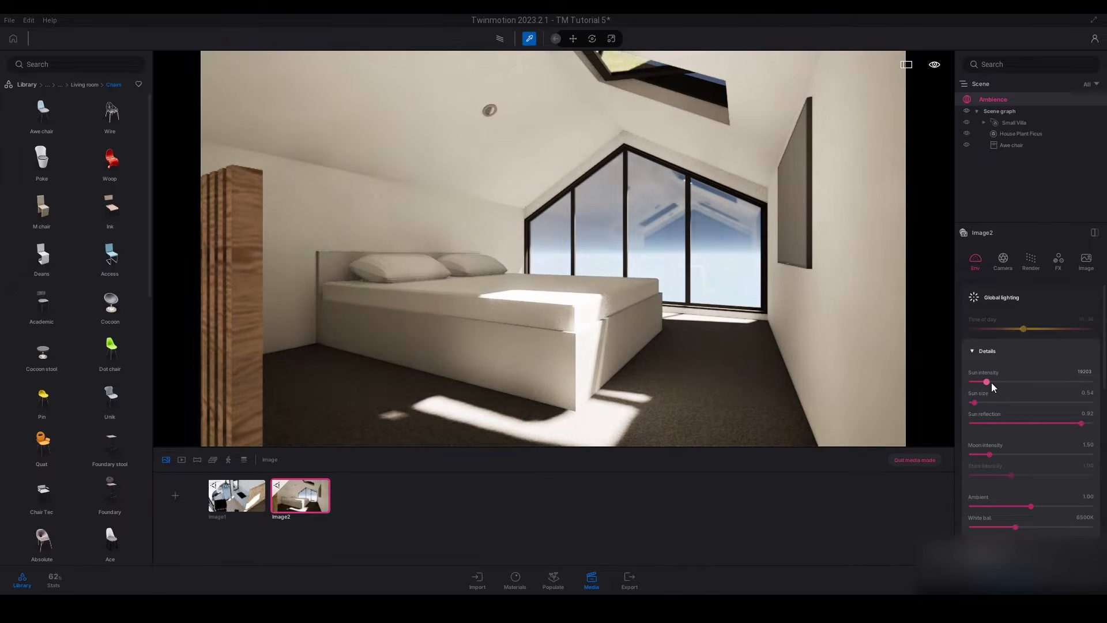
key("ctrl+z")
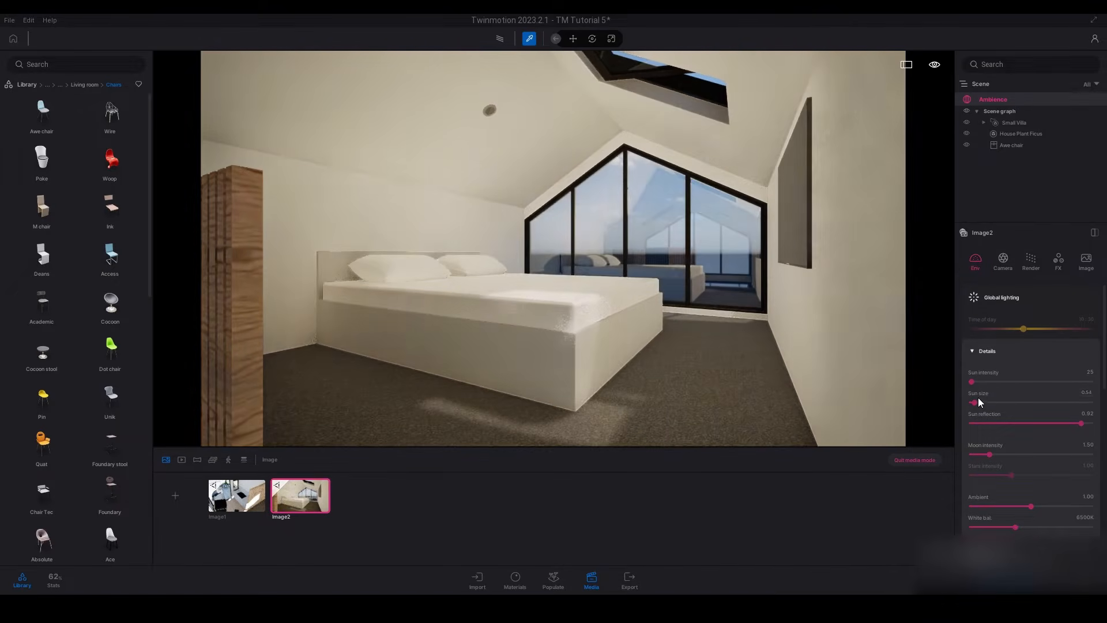
Step: Set the sun intensity in Image2's Global lighting to 50
left_click(1089, 373)
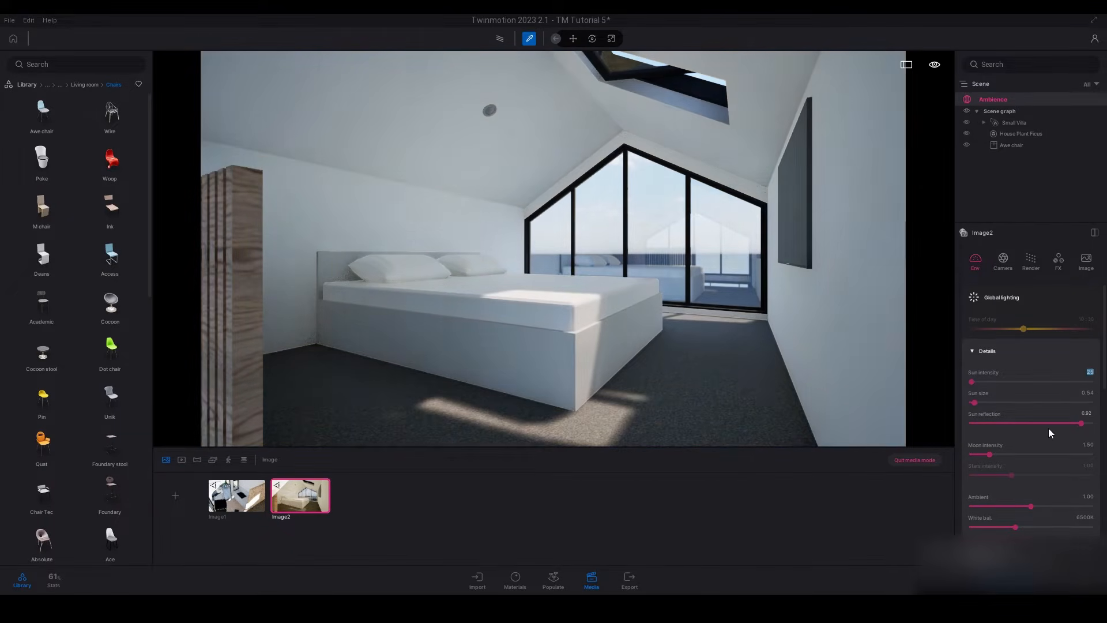
type("50")
key("Return")
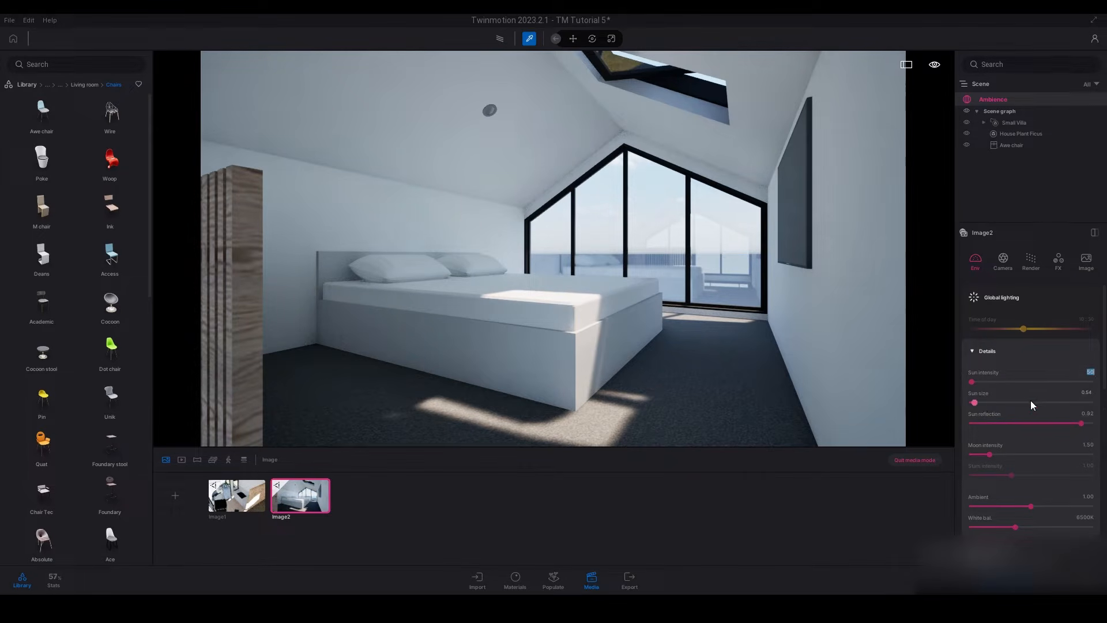
Step: Raise Image2's ambient light to 2.00 and its white balance to 15000K in the Global lighting details
left_click_drag(975, 402, 923, 393)
left_click_drag(1030, 506, 1103, 510)
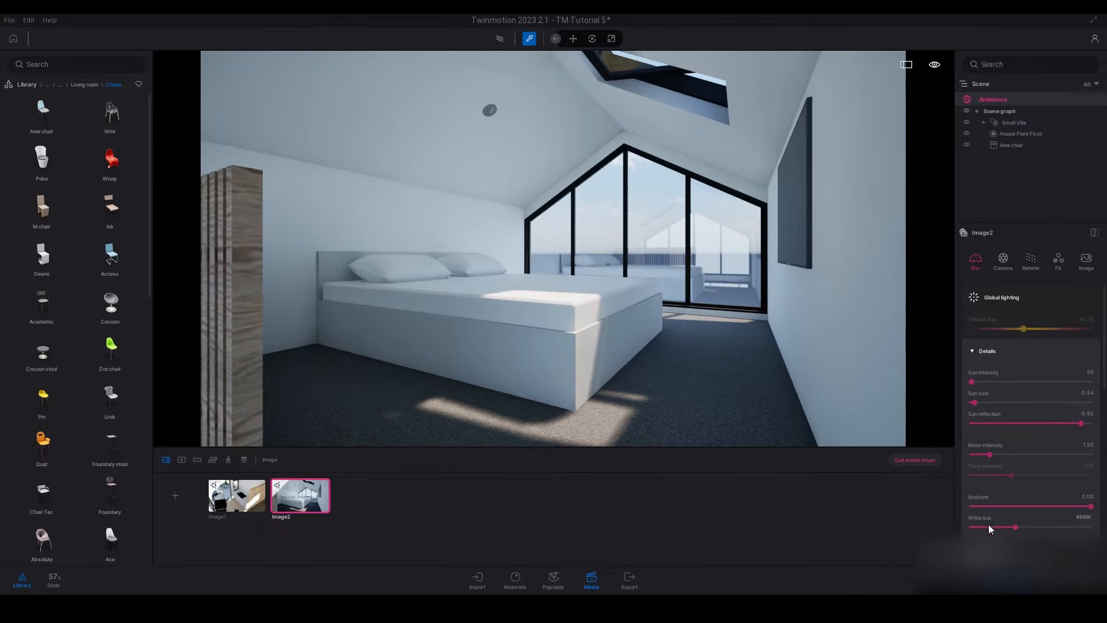
left_click_drag(1016, 527, 1049, 526)
left_click_drag(1071, 526, 1096, 527)
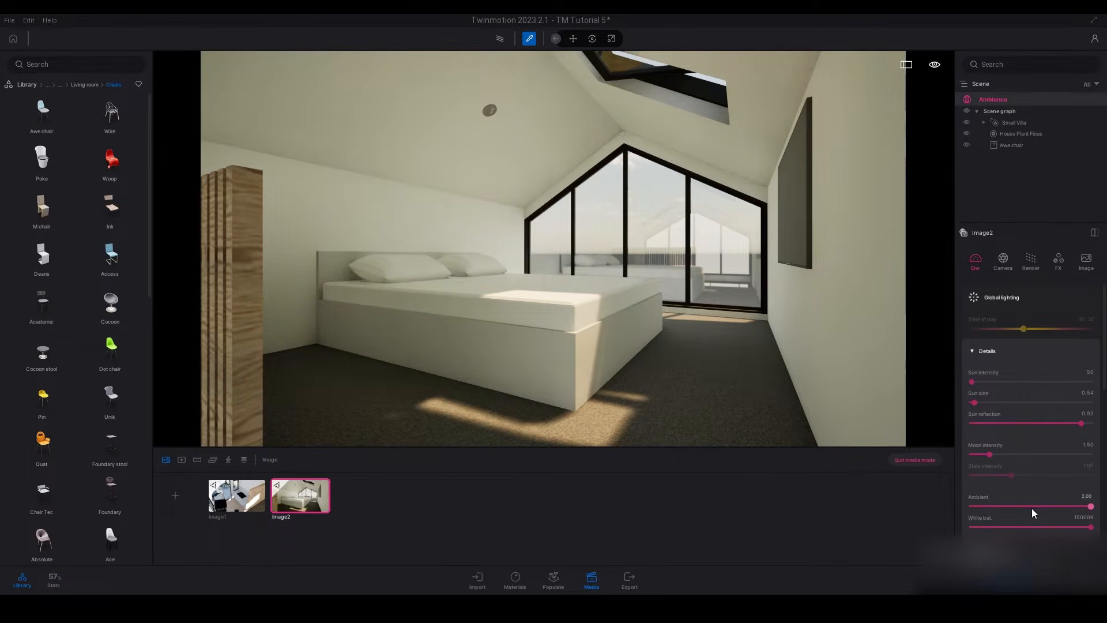
Step: Undo the last white balance change for Image2 and collapse the Global lighting details
key("ctrl+z")
scroll(1016, 439, "down", 2)
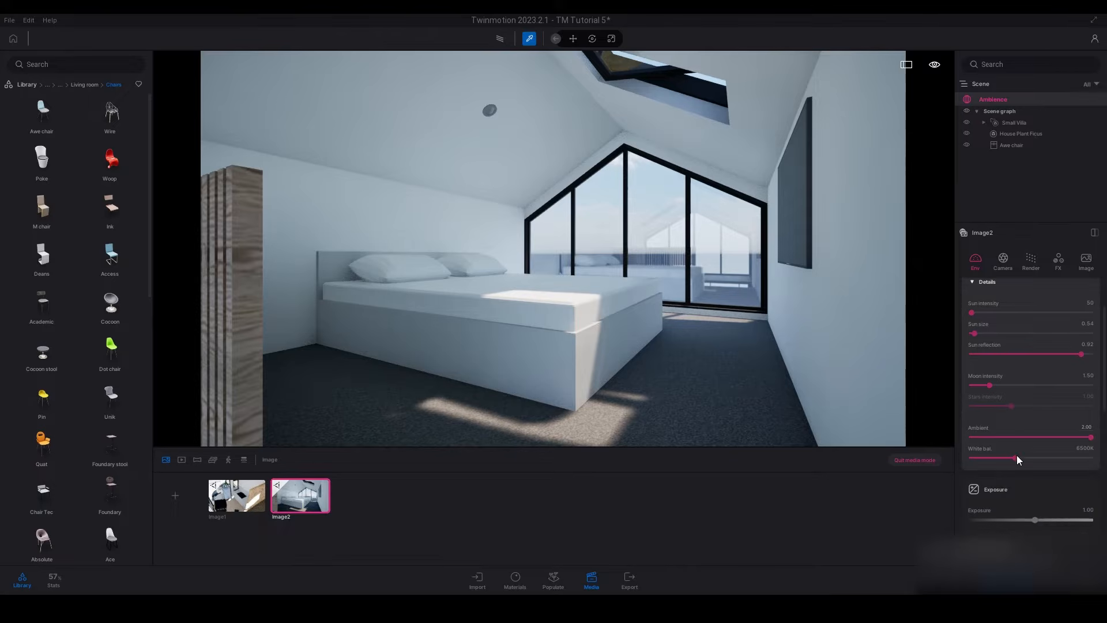
scroll(1019, 413, "up", 2)
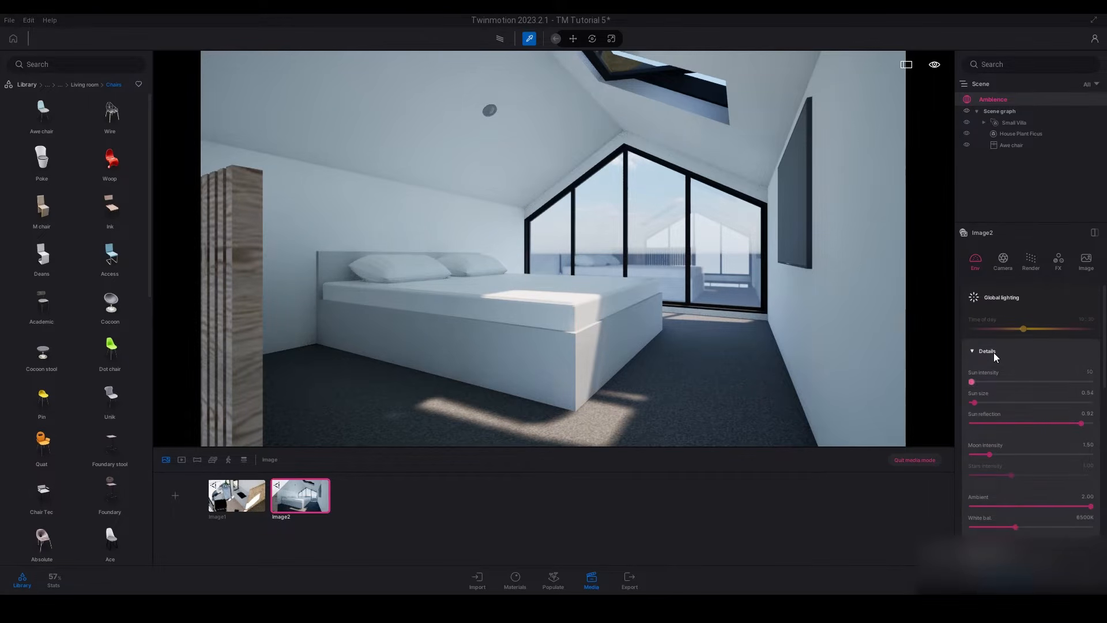
left_click(992, 351)
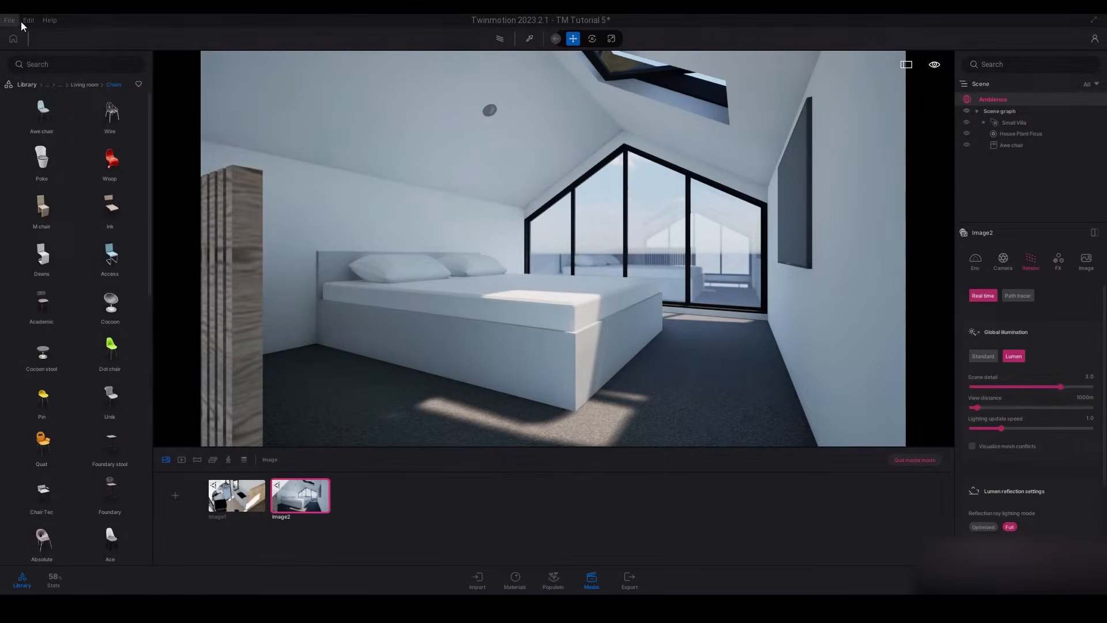
Step: Open the preferences and examine the path tracer's samples per pixel and bounces settings for the Low, Medium and High presets
left_click(28, 20)
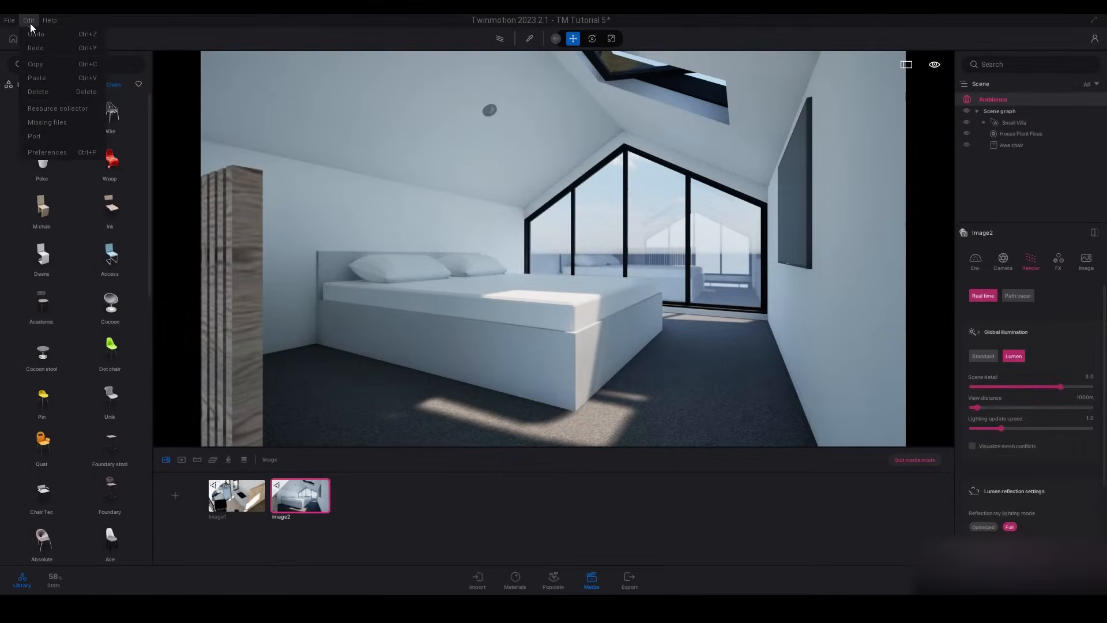
left_click(52, 152)
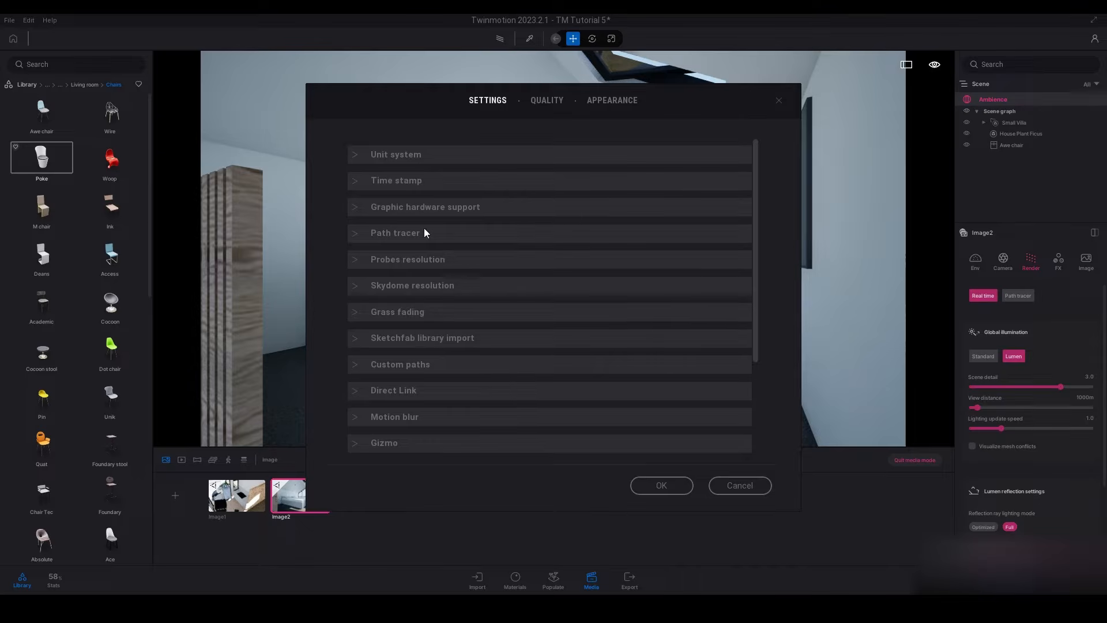
left_click(362, 234)
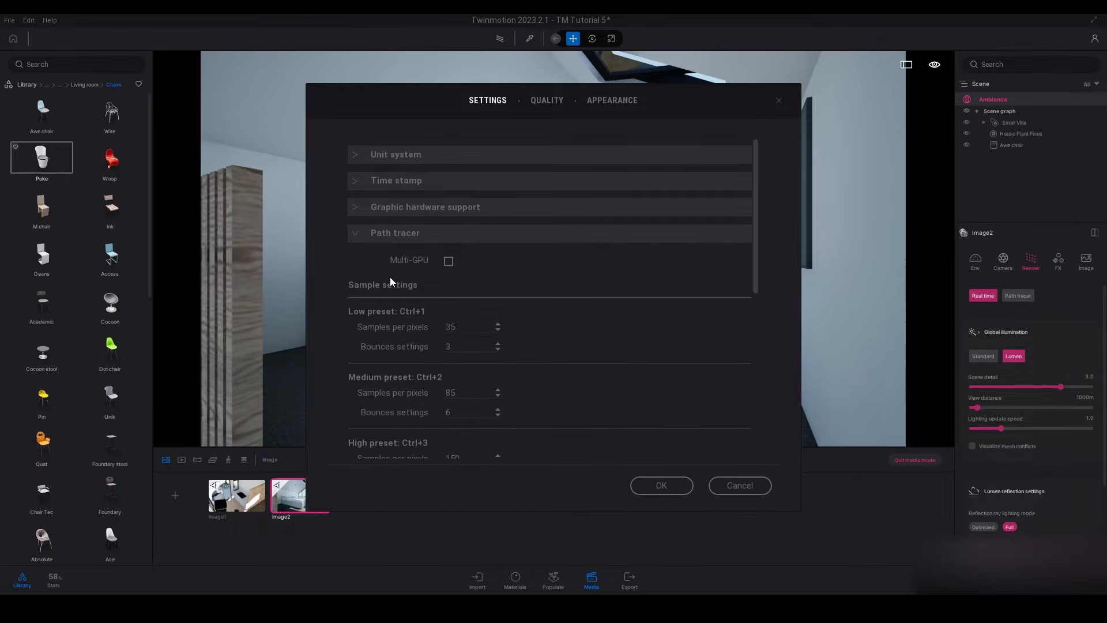
scroll(390, 281, "down", 3)
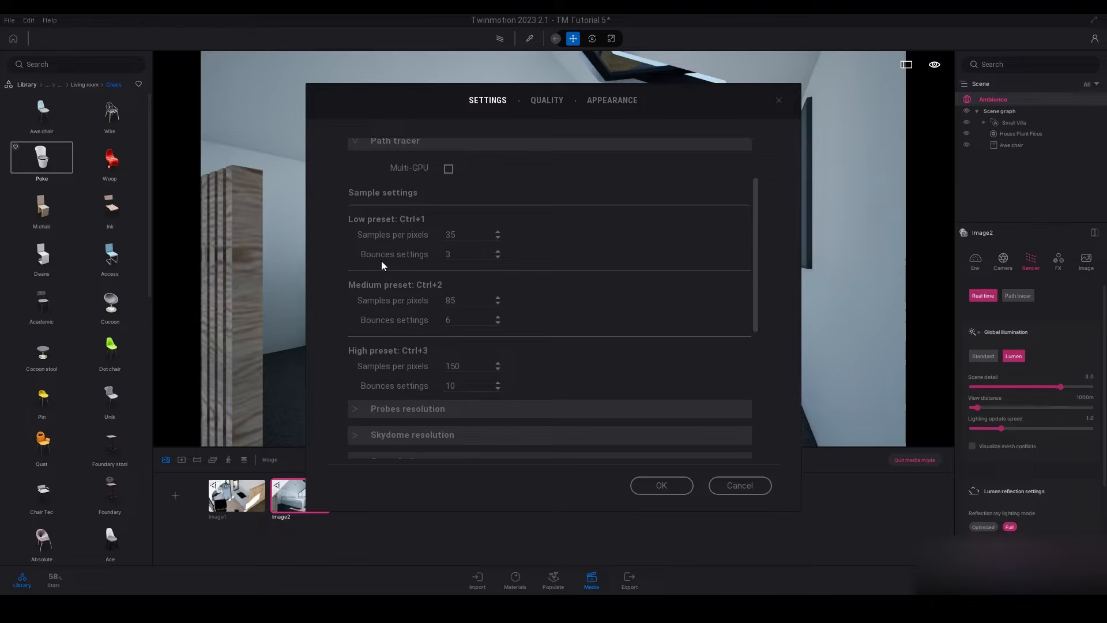
scroll(384, 263, "down", 1)
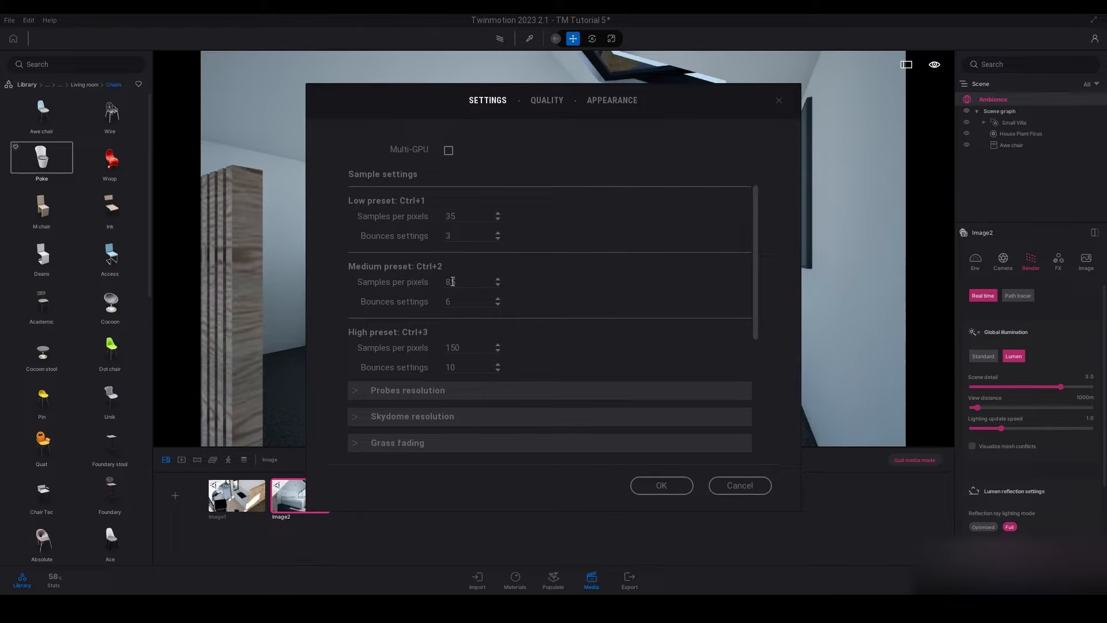
scroll(456, 297, "up", 2)
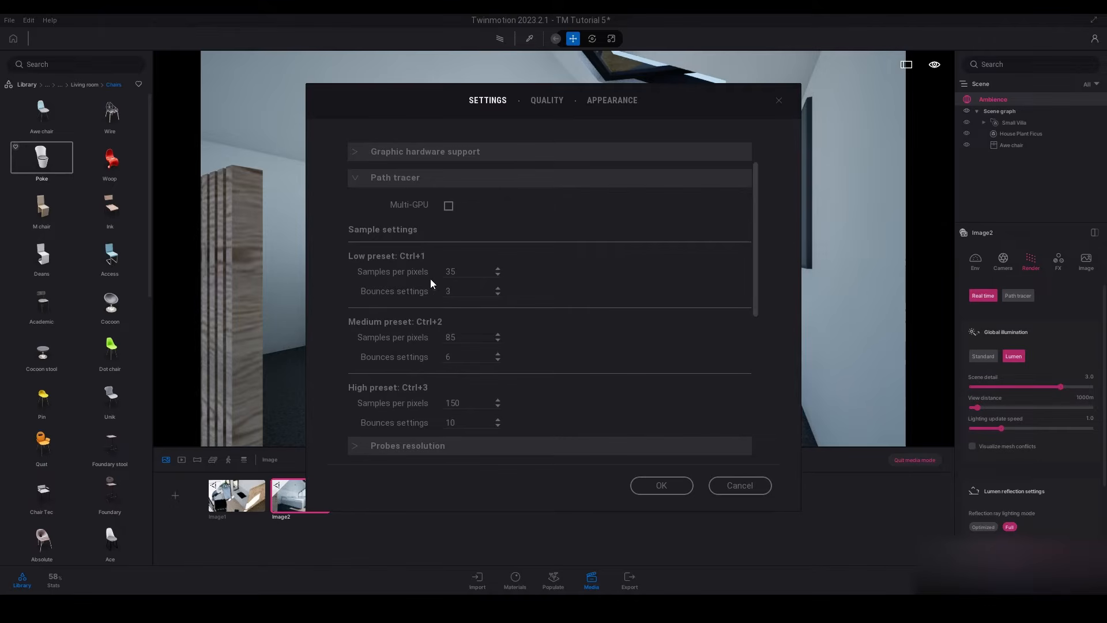
scroll(456, 288, "down", 2)
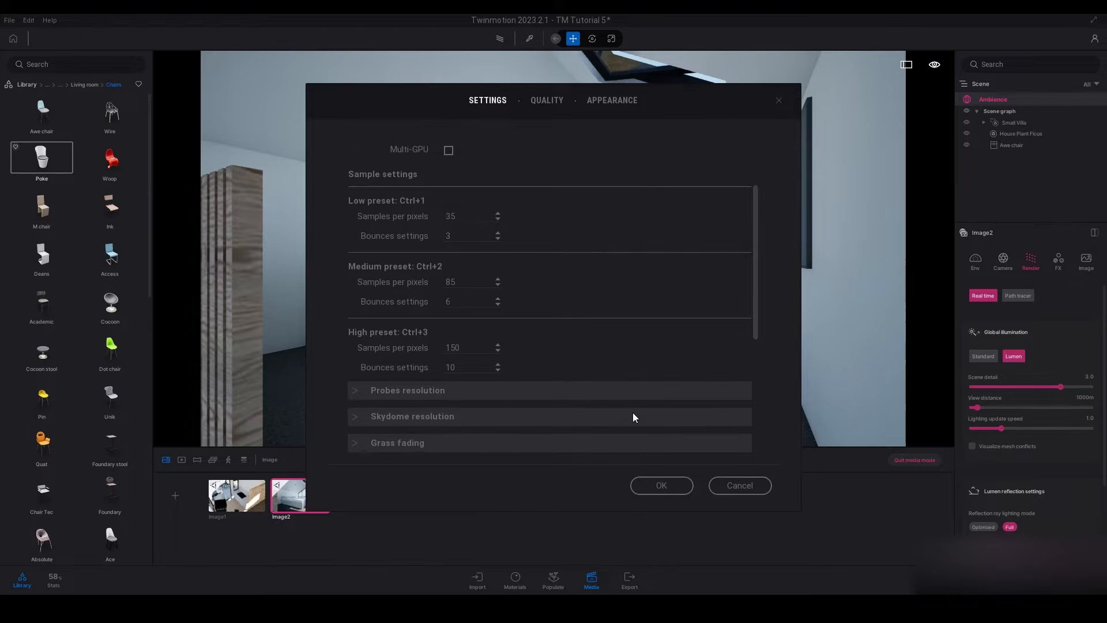
left_click(662, 486)
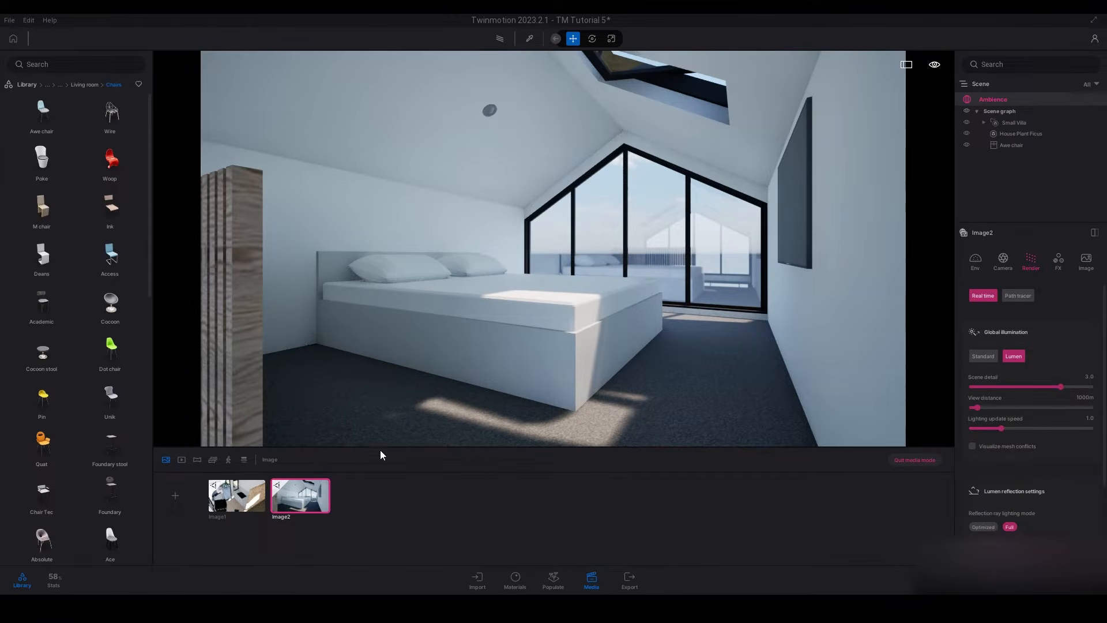
Step: Switch Image2 to path tracer rendering and try the Low and Medium quality presets
left_click(500, 38)
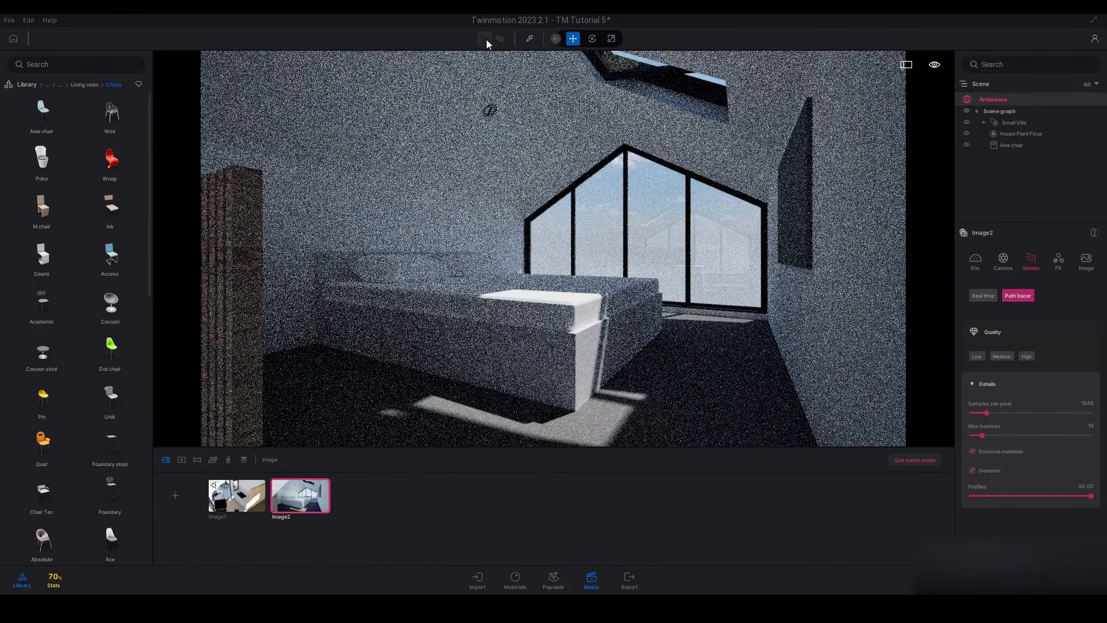
left_click(486, 43)
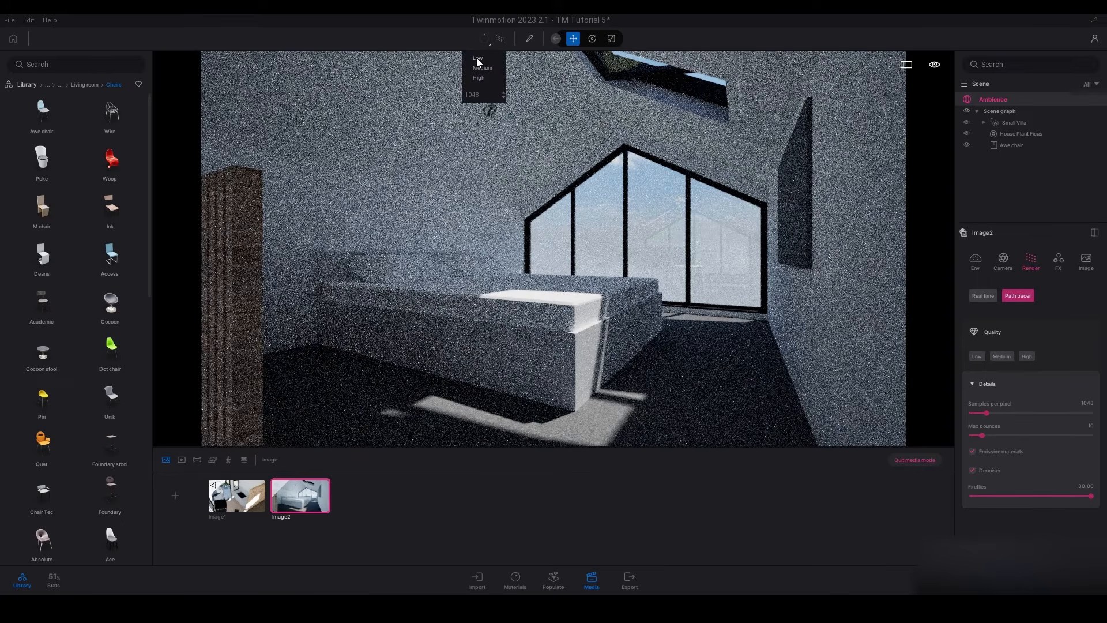
left_click(477, 59)
left_click(484, 41)
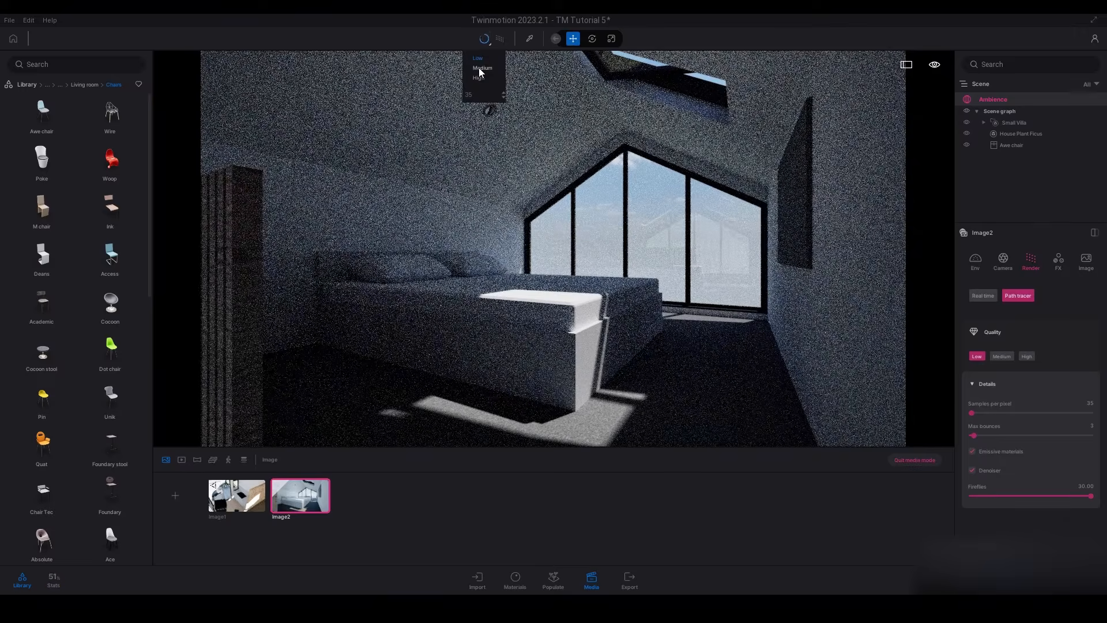
left_click(481, 68)
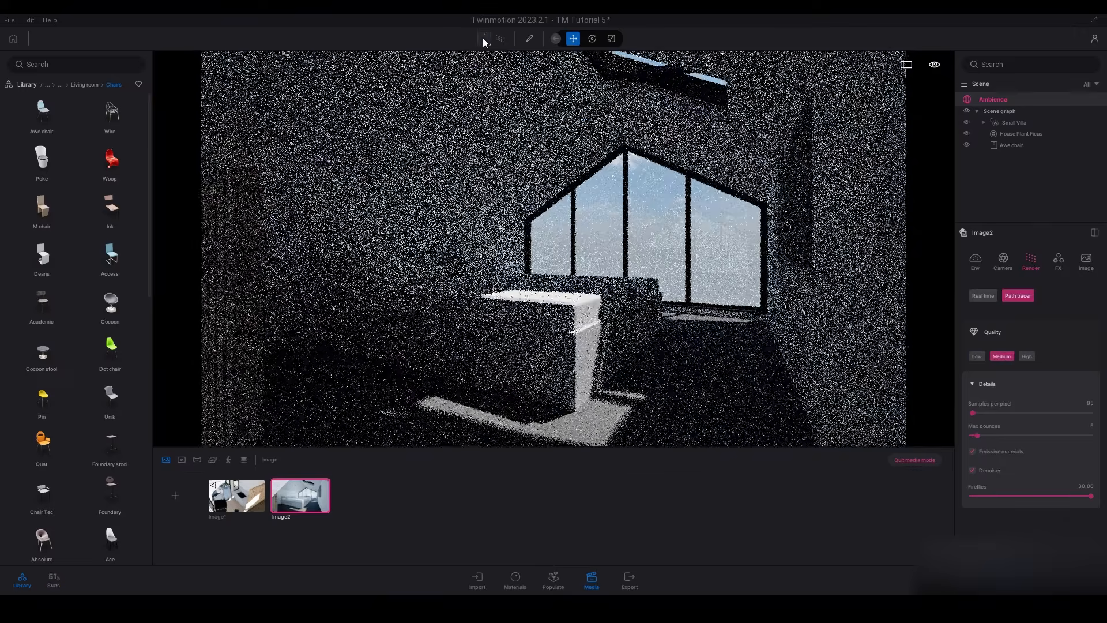
Step: Set Image2's path tracer quality to the High preset
left_click(485, 40)
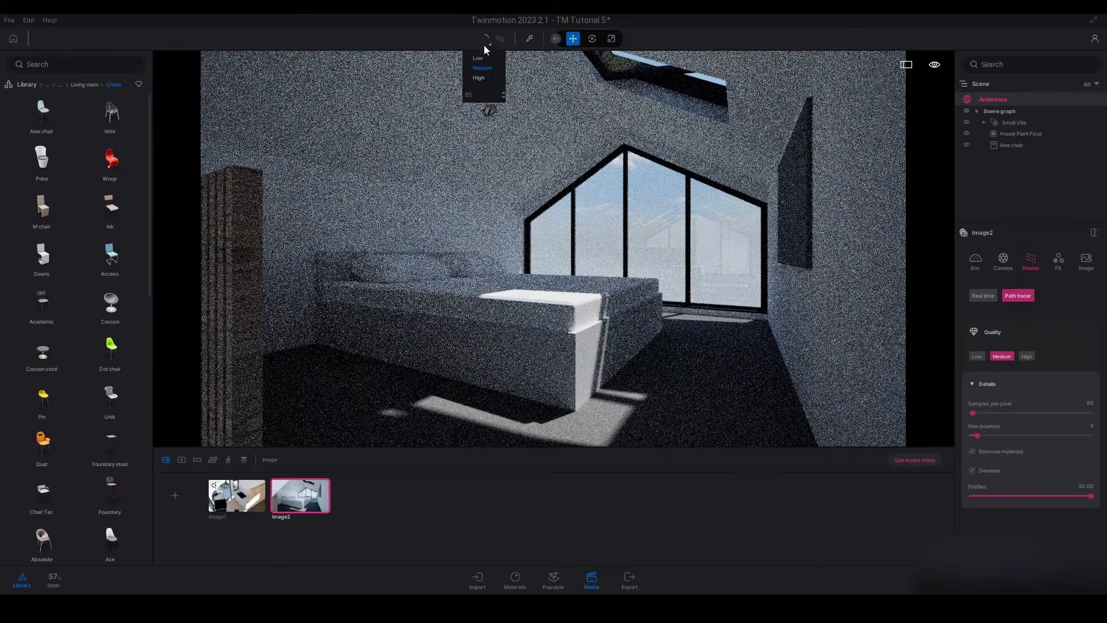
left_click(479, 78)
left_click(485, 40)
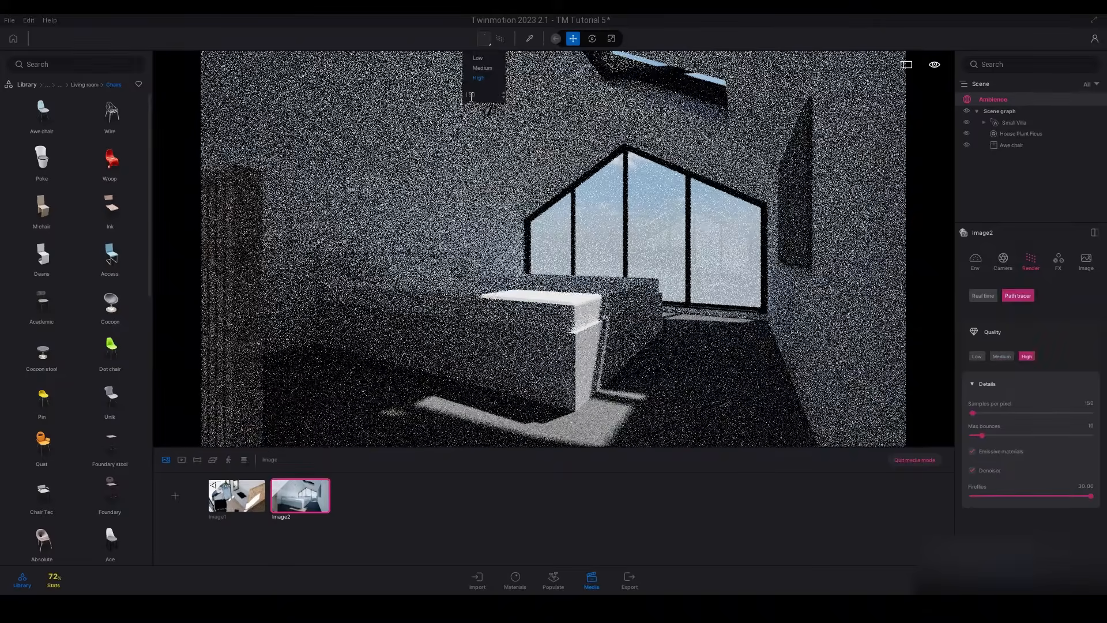
left_click(487, 41)
left_click(487, 41)
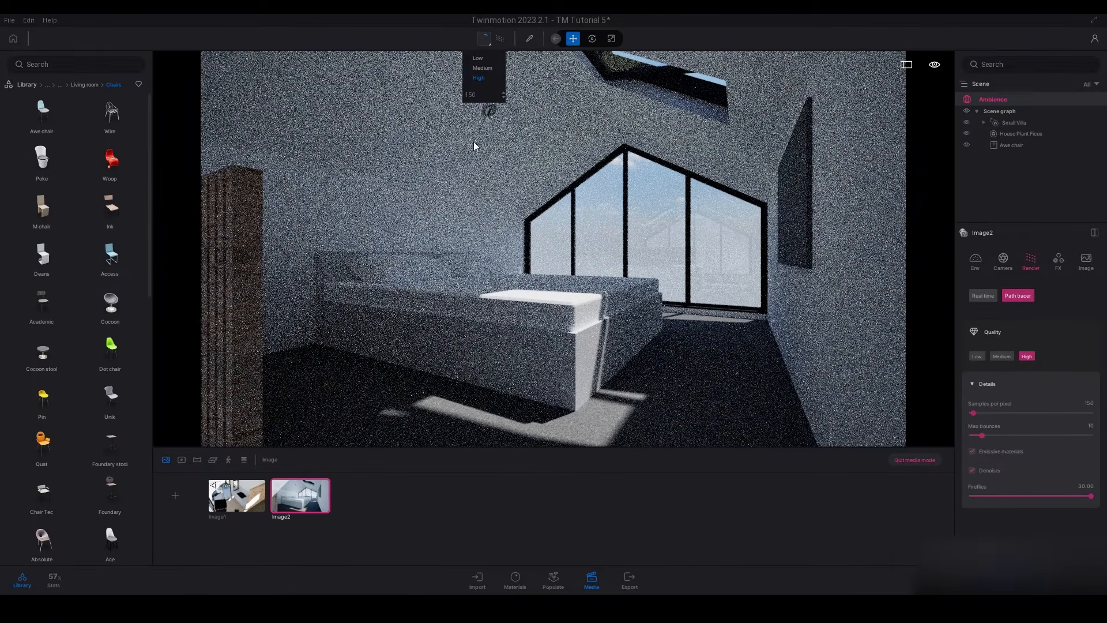
Step: Reopen the preferences and check the path tracer's sample settings for each quality preset
left_click(31, 22)
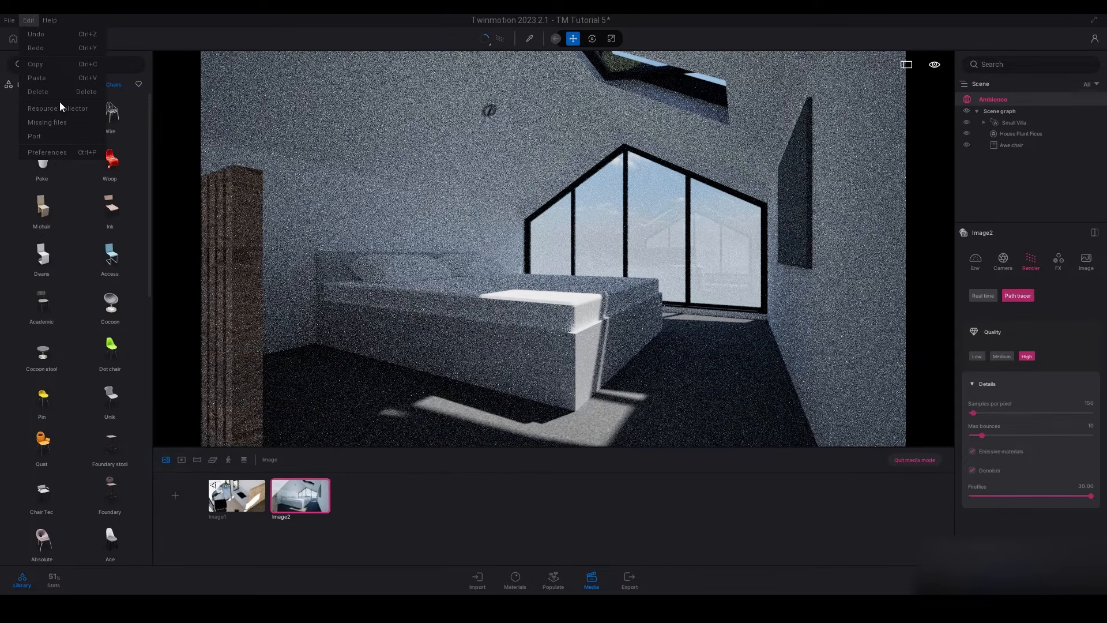
left_click(60, 154)
left_click(387, 235)
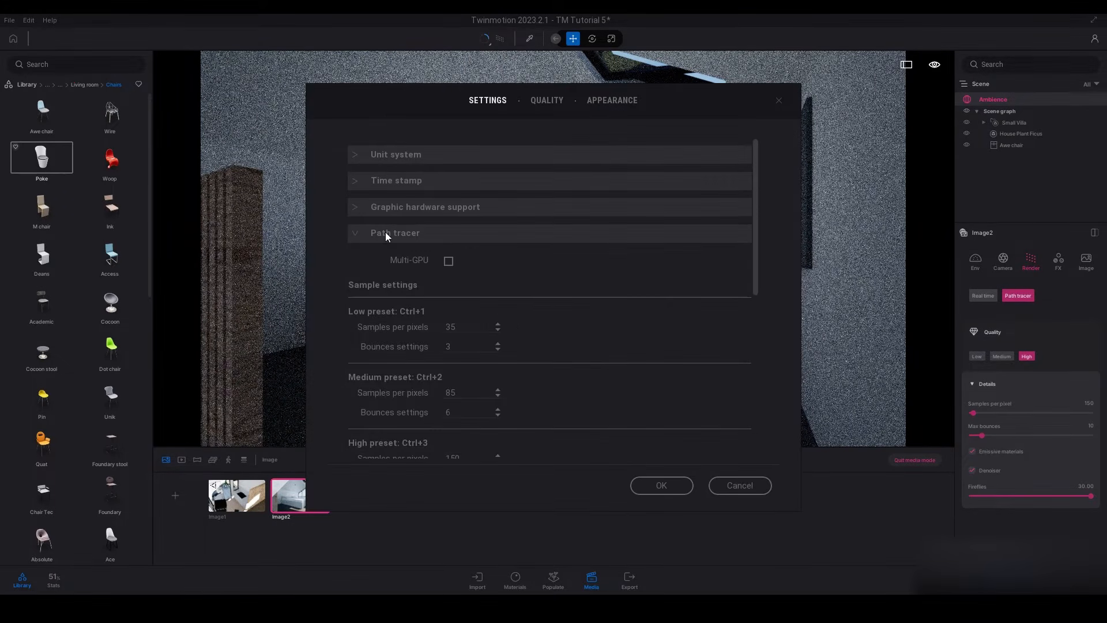
scroll(545, 311, "down", 1)
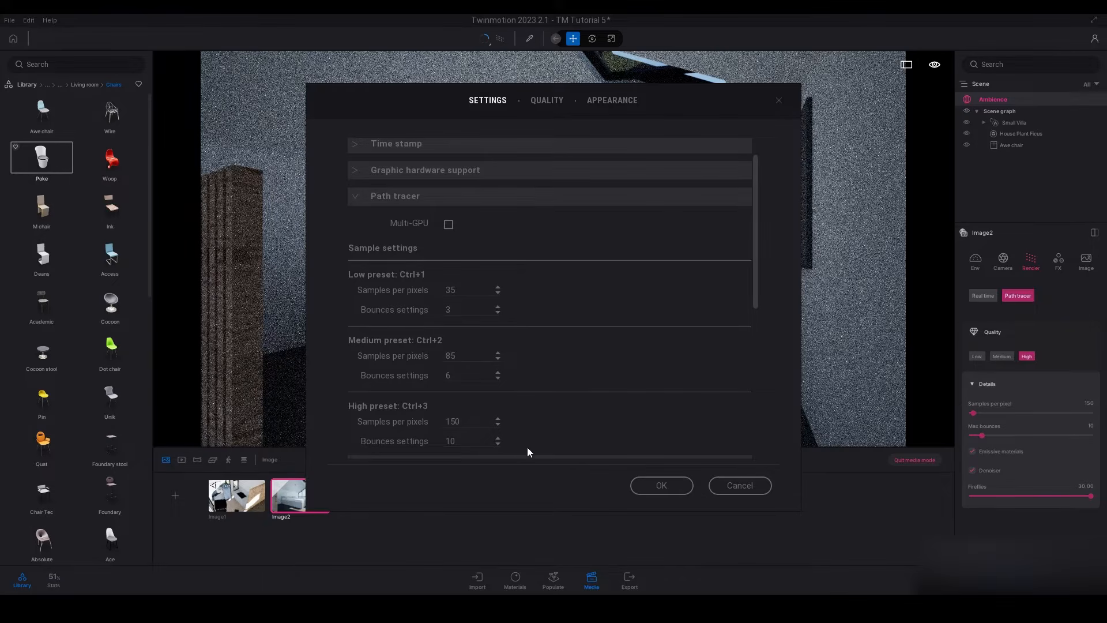
left_click(650, 492)
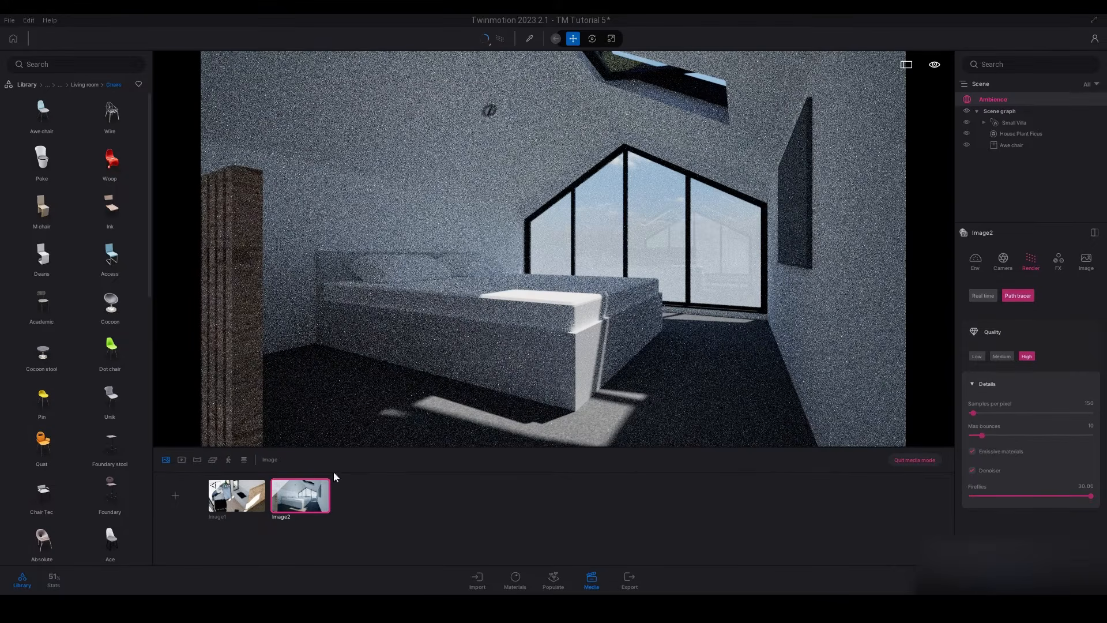
Step: Set Image2's path tracer details to 1048 samples per pixel and 10 max bounces
mouse_move(300, 497)
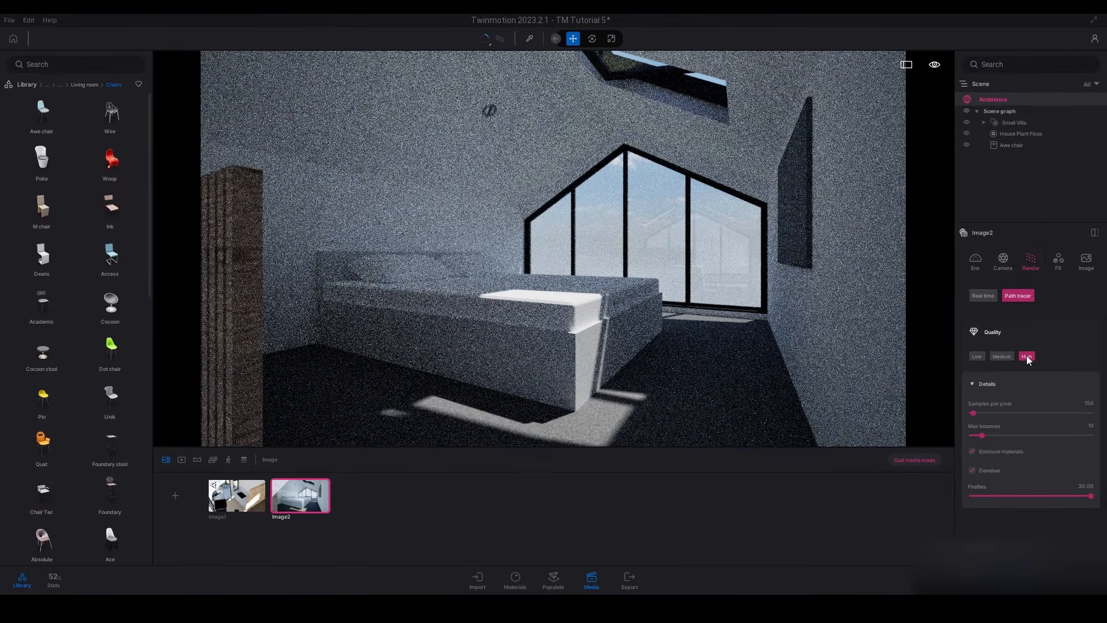
left_click(1093, 403)
left_click(1090, 404)
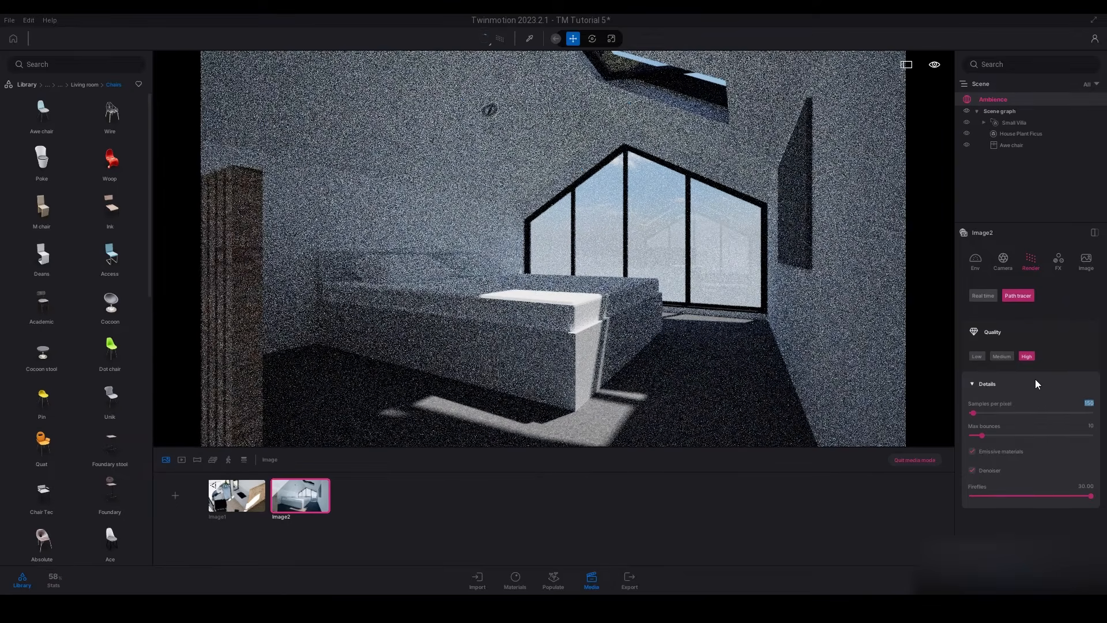
type("10")
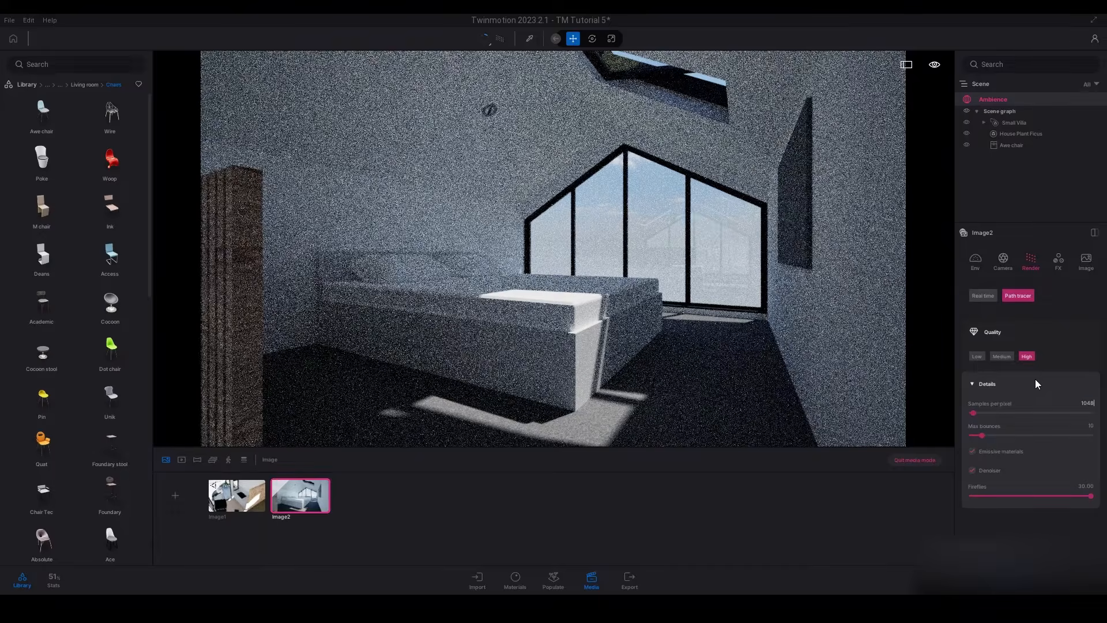
type("48")
key("Return")
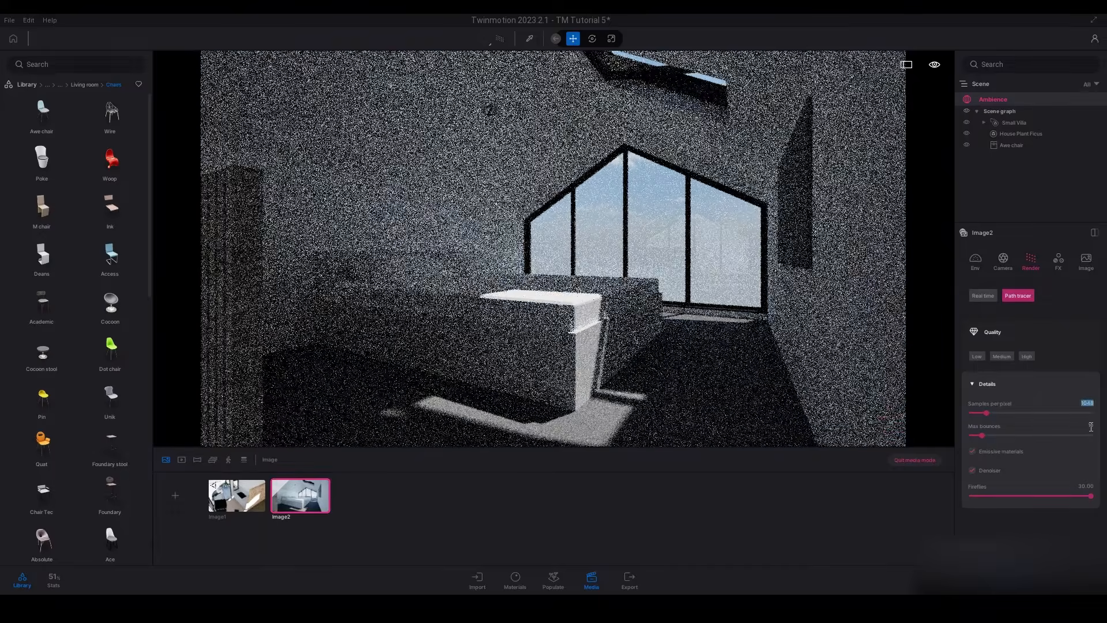
type("1")
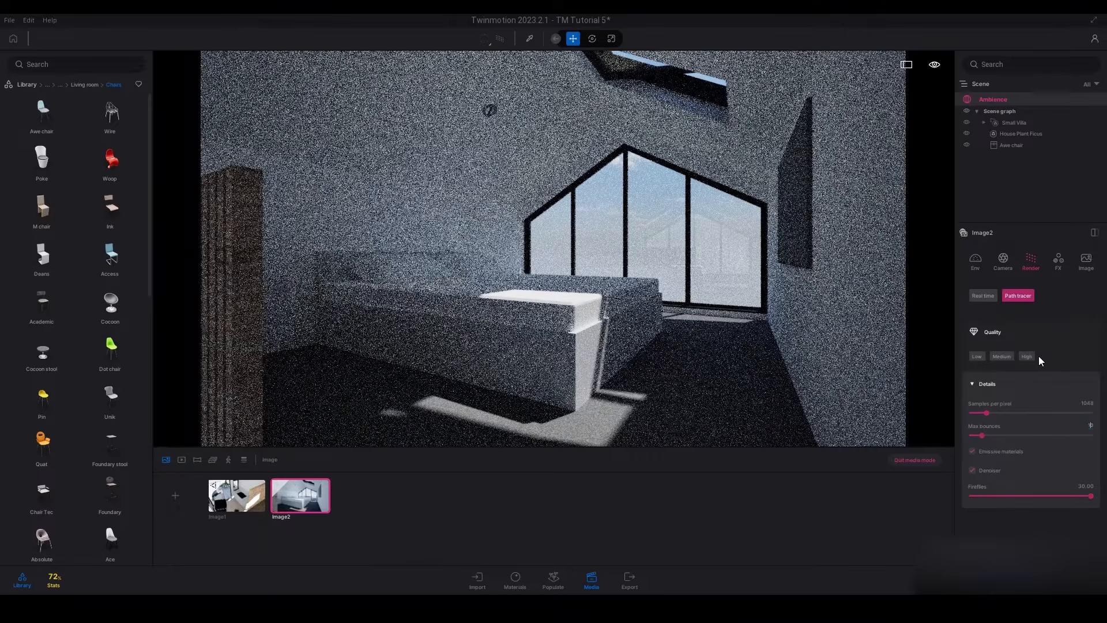
type("0")
key("Return")
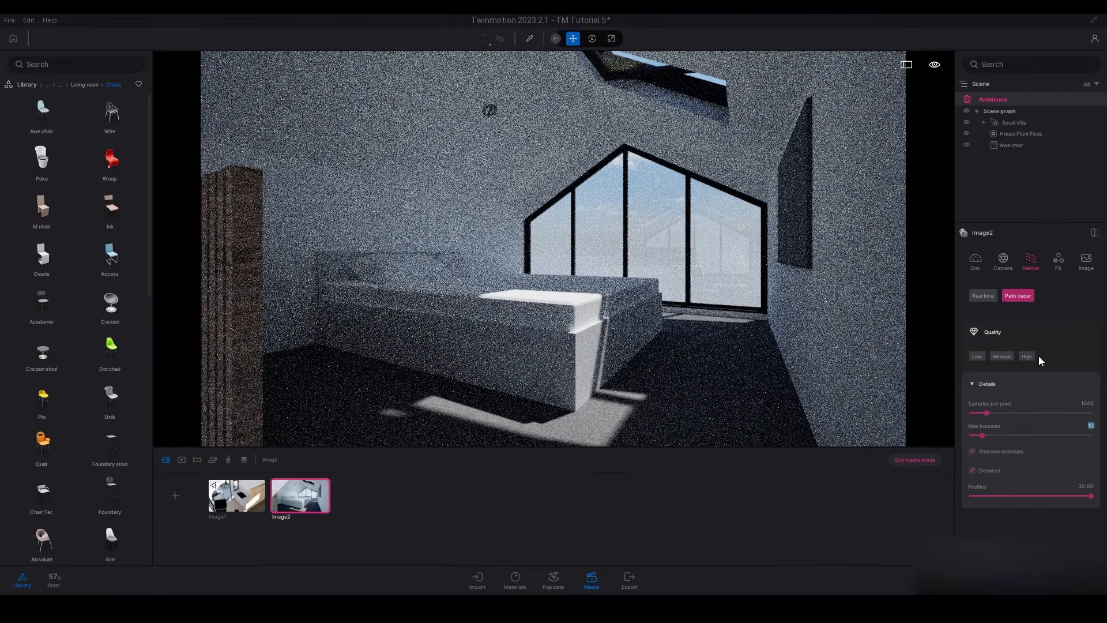
key("Return")
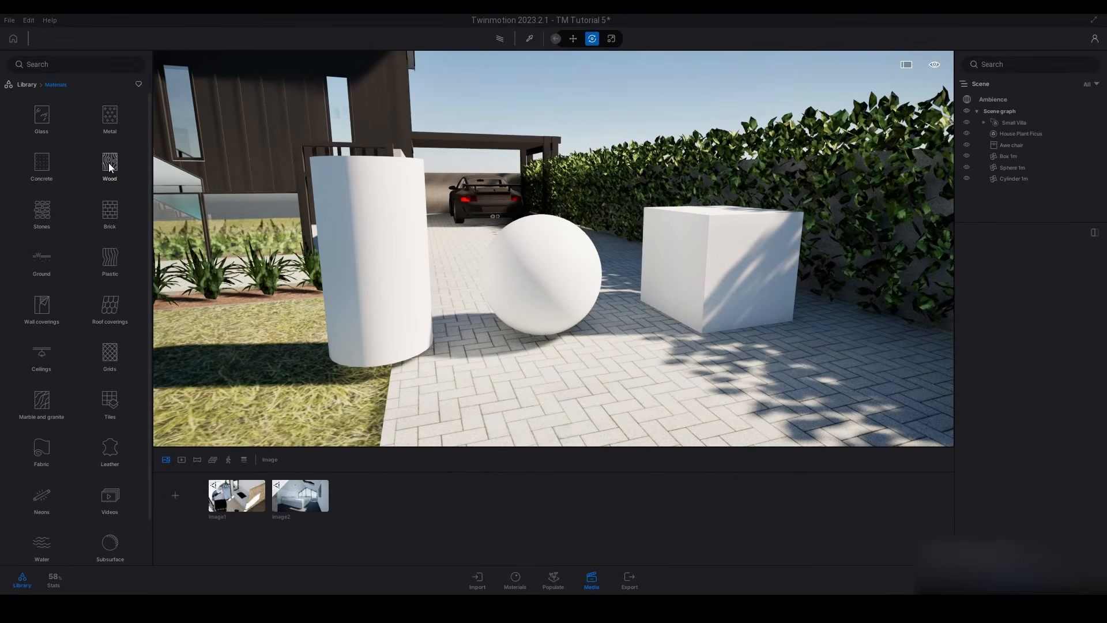
Step: Browse to the library's Wood materials and set the material application mode to Apply to object
left_click(110, 162)
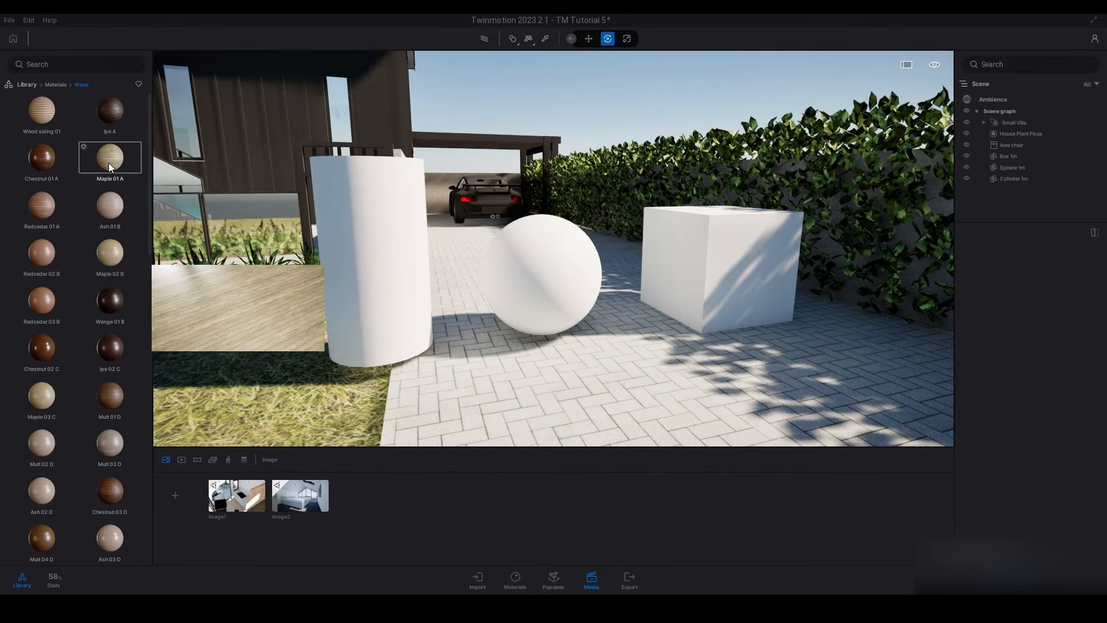
left_click(513, 38)
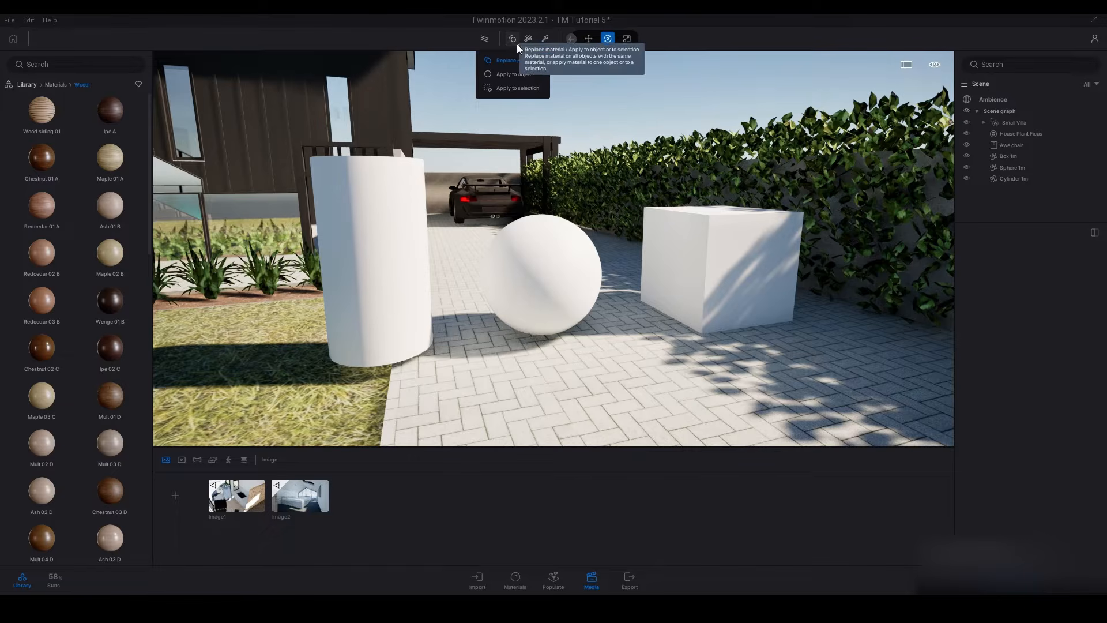
left_click(515, 73)
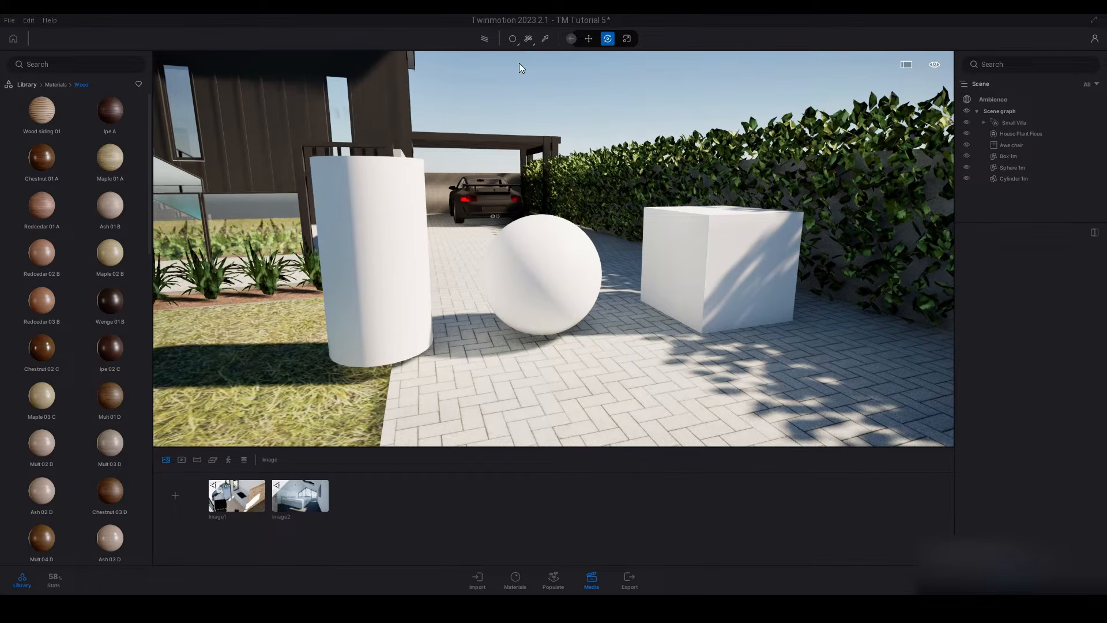
left_click(515, 41)
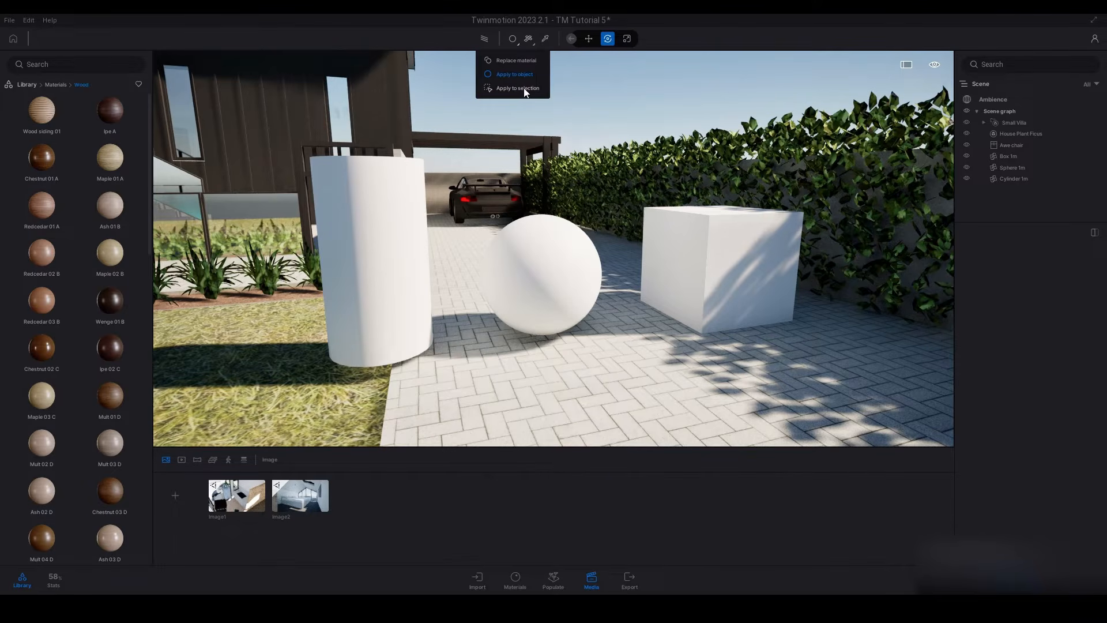
left_click(514, 41)
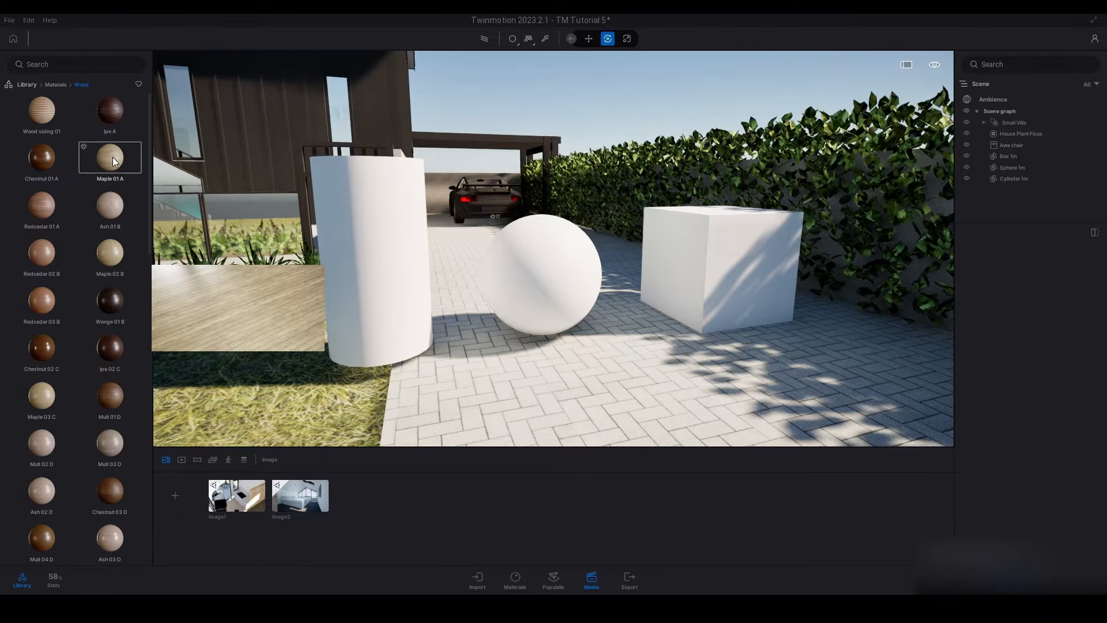
Step: Set the UV mapping to Cubic UVs and apply the Maple 01 A wood material to the box
mouse_move(112, 162)
left_mouse_down()
mouse_move(372, 204)
mouse_move(129, 161)
left_mouse_up()
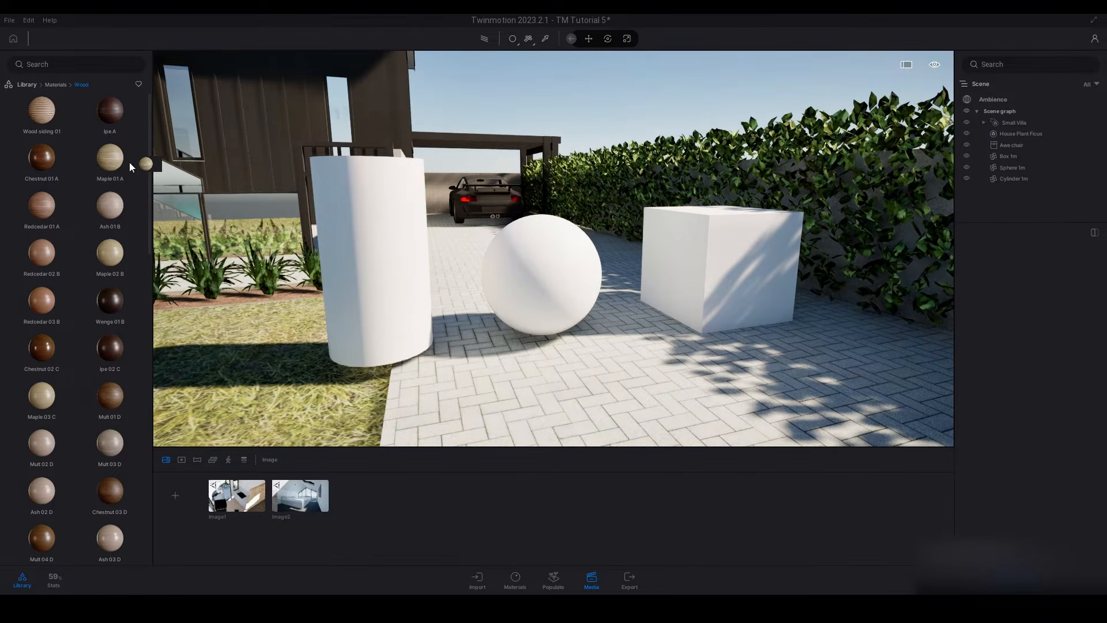
left_click(530, 39)
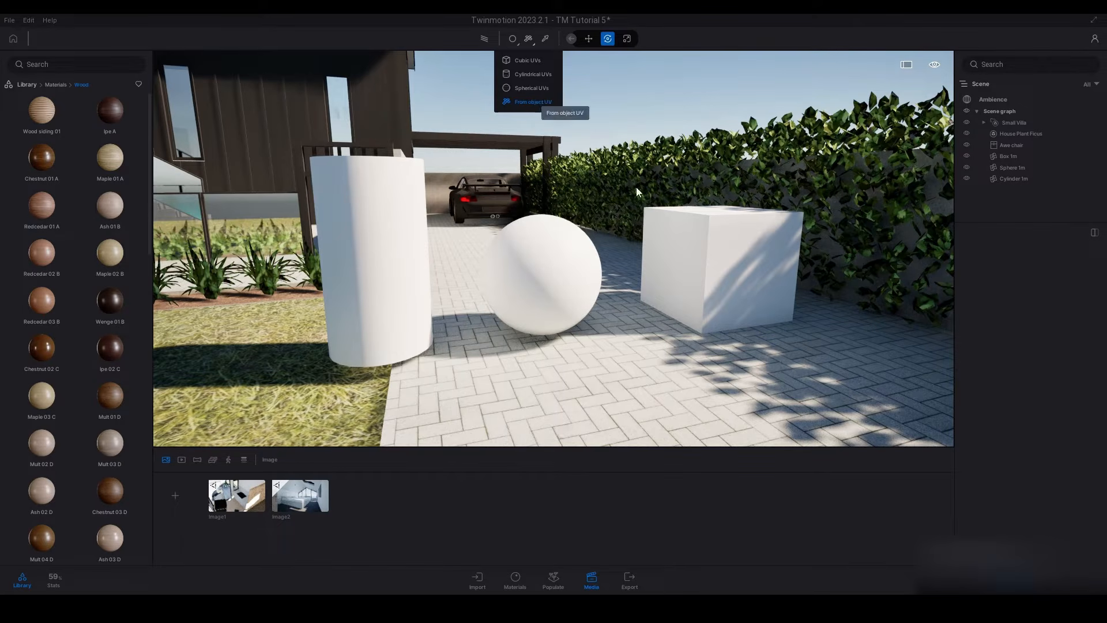
left_click(528, 40)
left_click(525, 60)
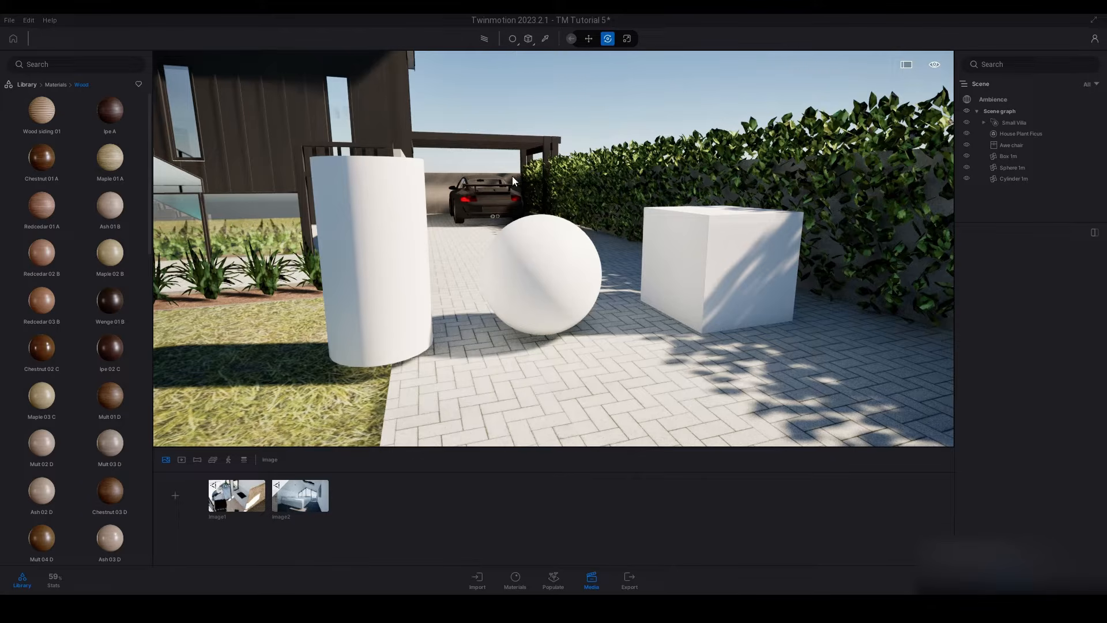
left_click_drag(98, 158, 718, 269)
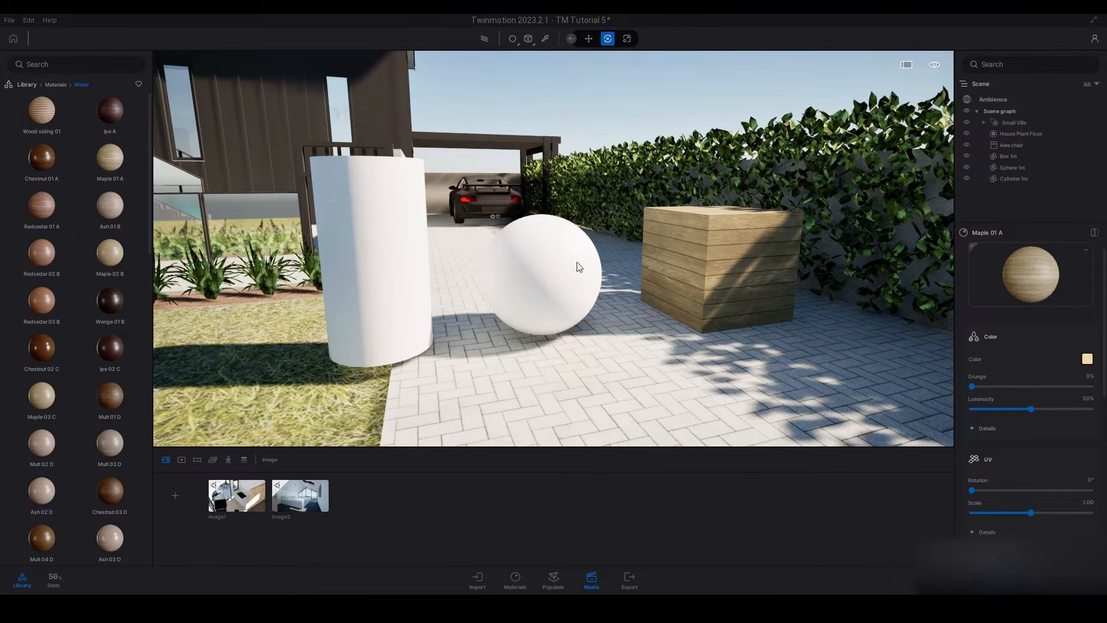
Step: Set the UV mapping to Spherical UVs and apply Maple 01 A to the sphere
left_click(529, 39)
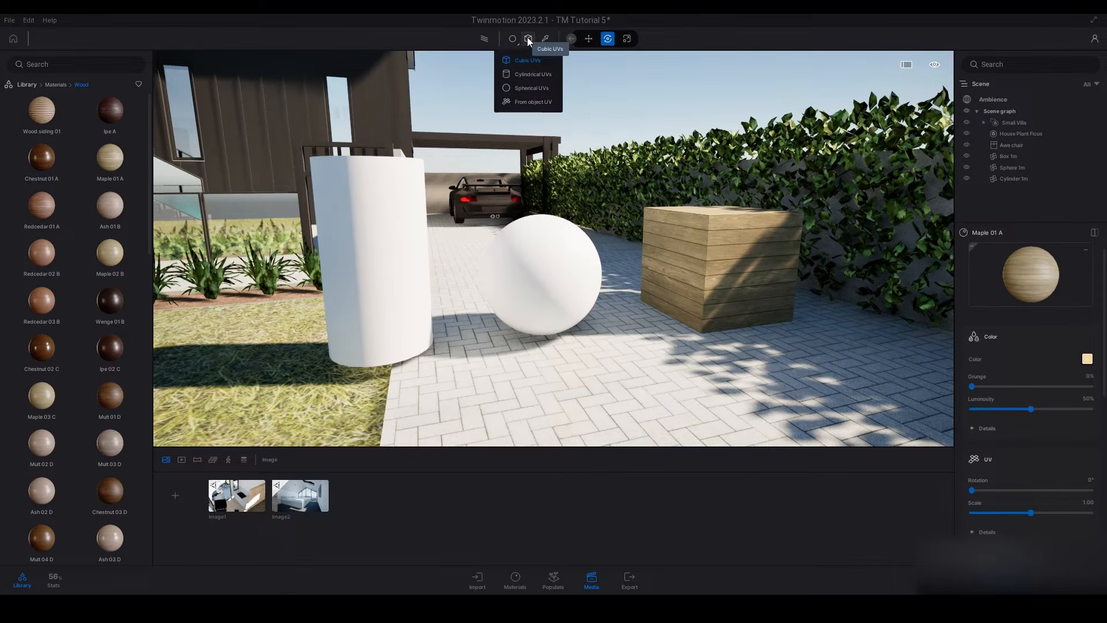
left_click(536, 87)
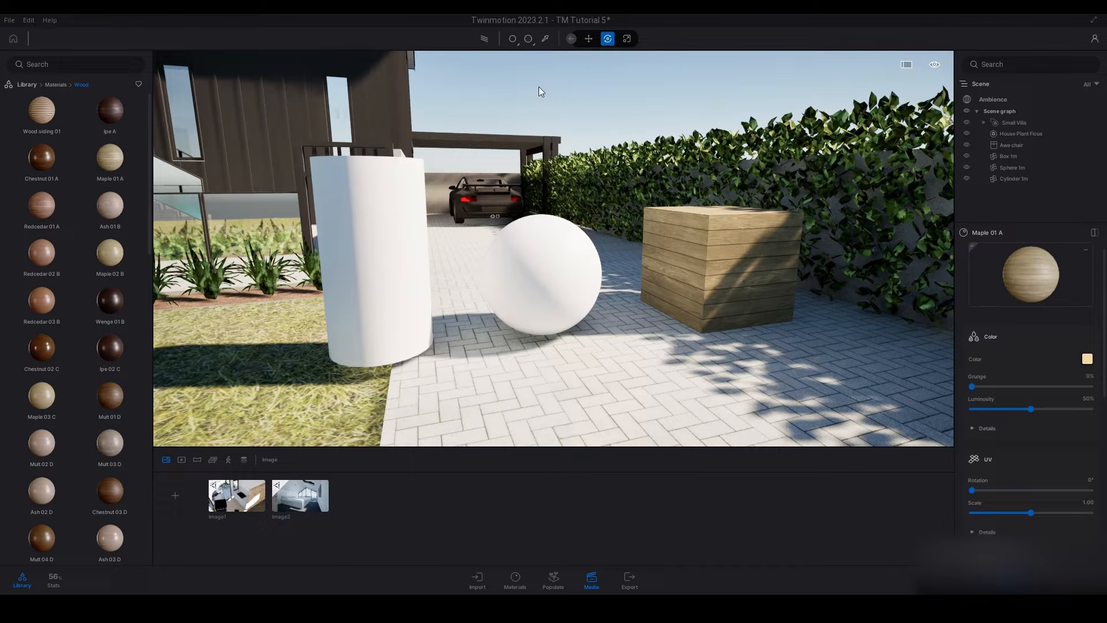
mouse_move(111, 160)
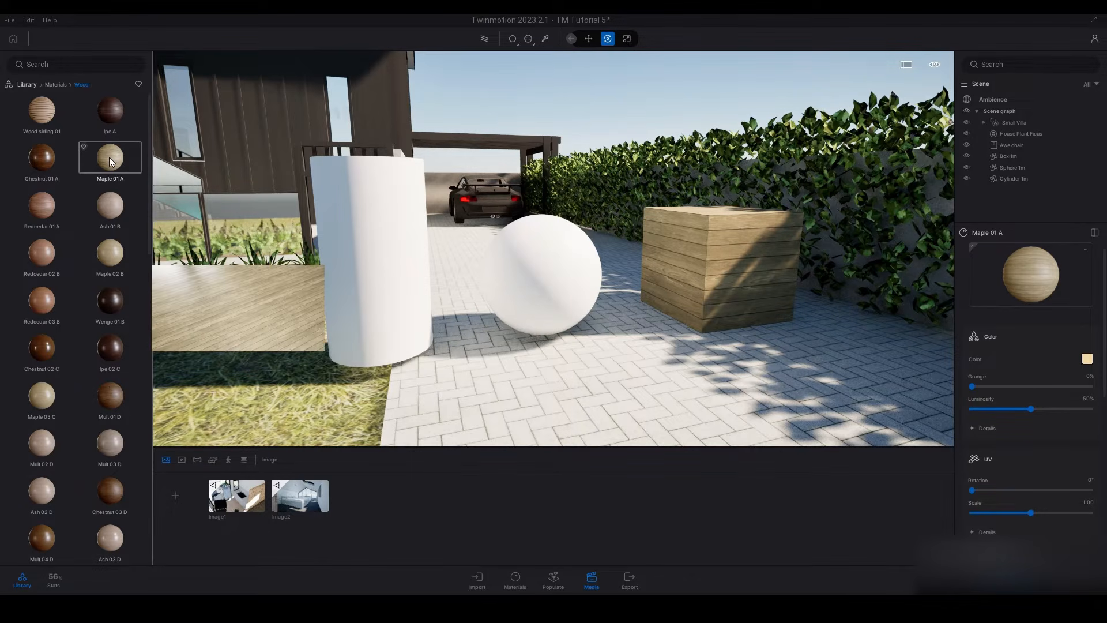
left_click_drag(109, 157, 573, 261)
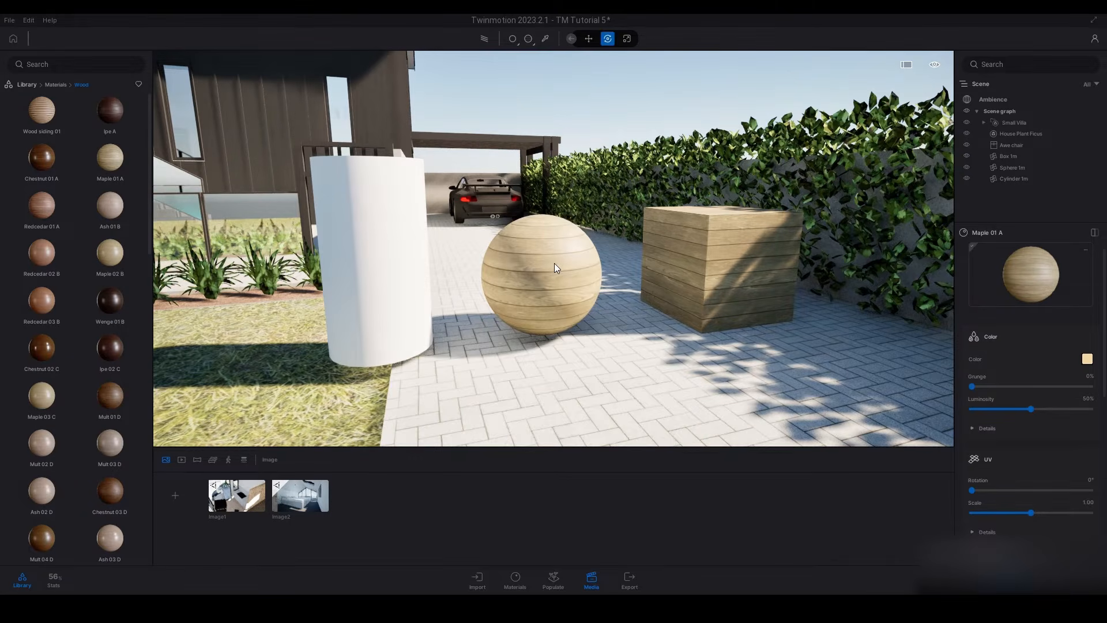
Step: Try Maple 01 A with Cylindrical UVs on the cylinder and undo the application
left_click(512, 38)
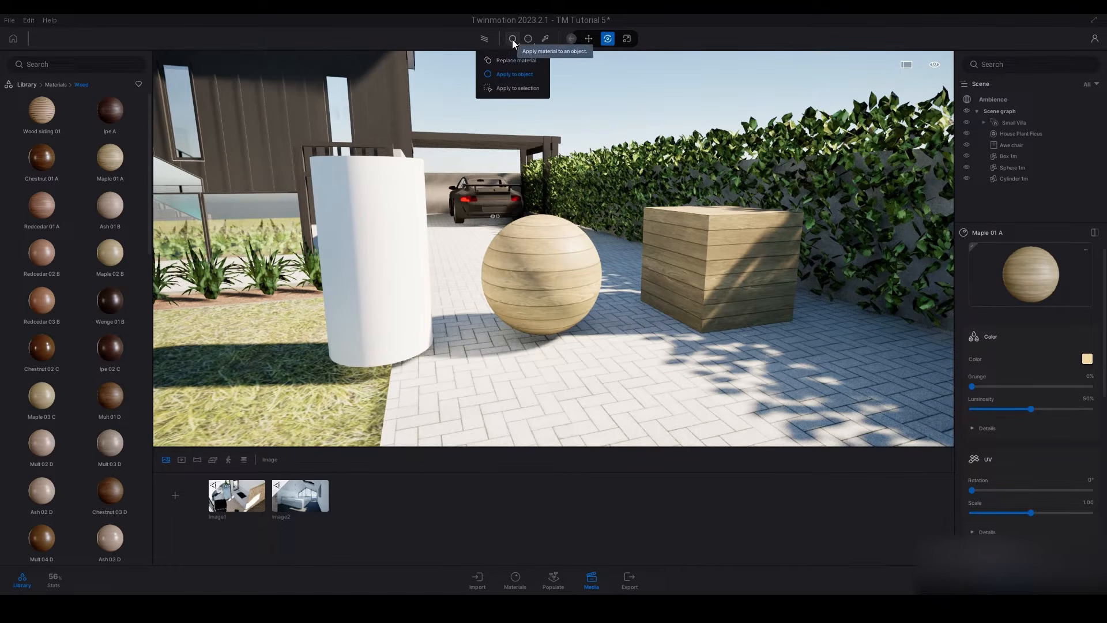
left_click(528, 40)
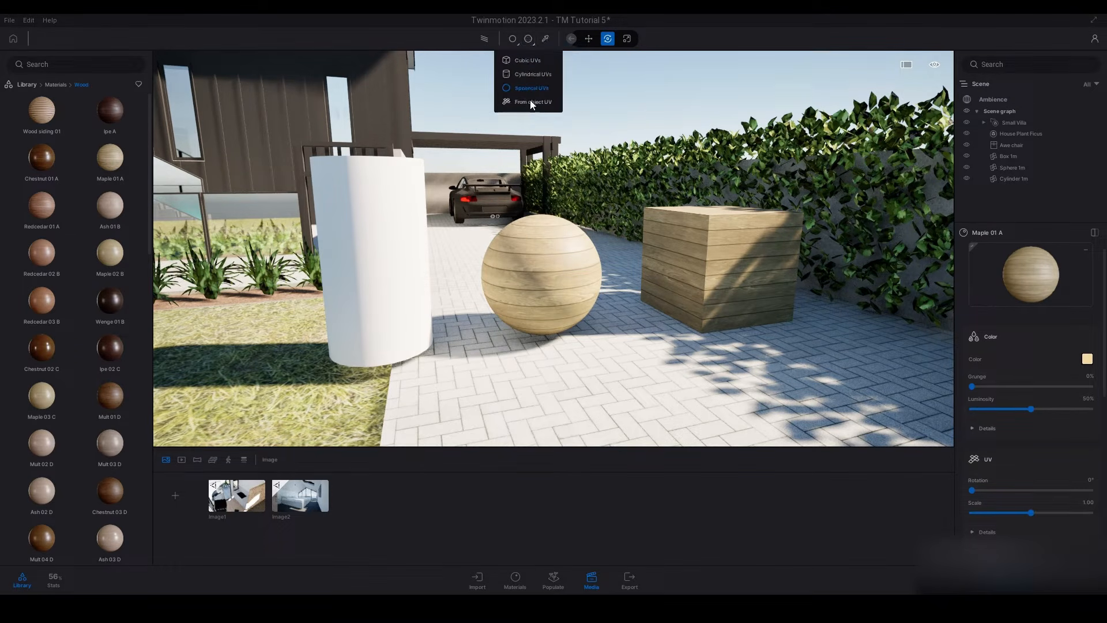
left_click(545, 73)
mouse_move(115, 150)
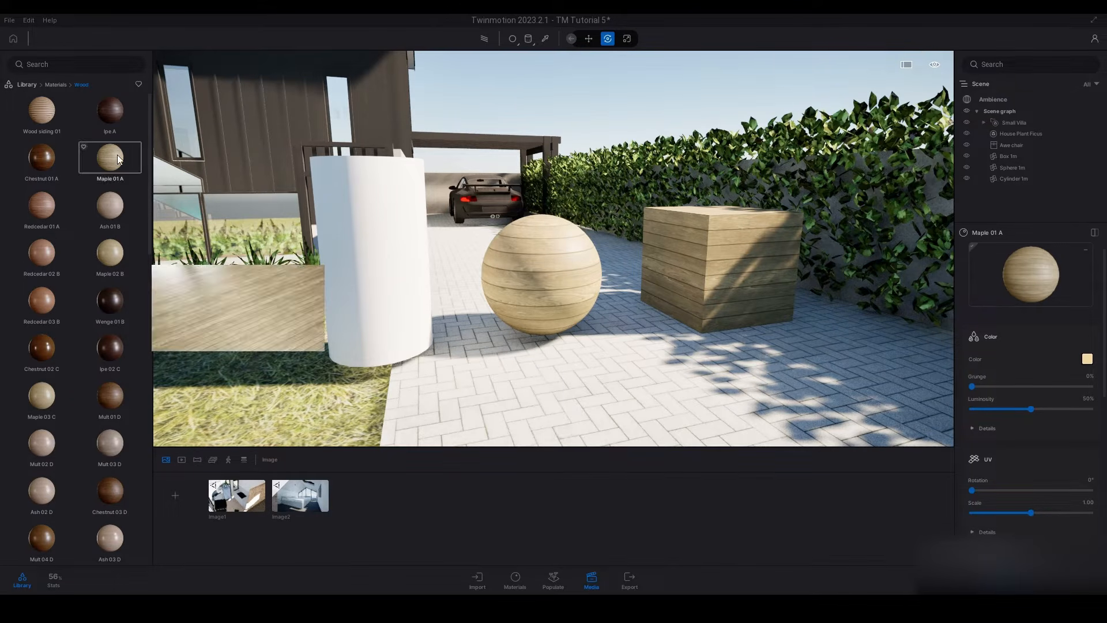
left_click_drag(116, 154, 383, 217)
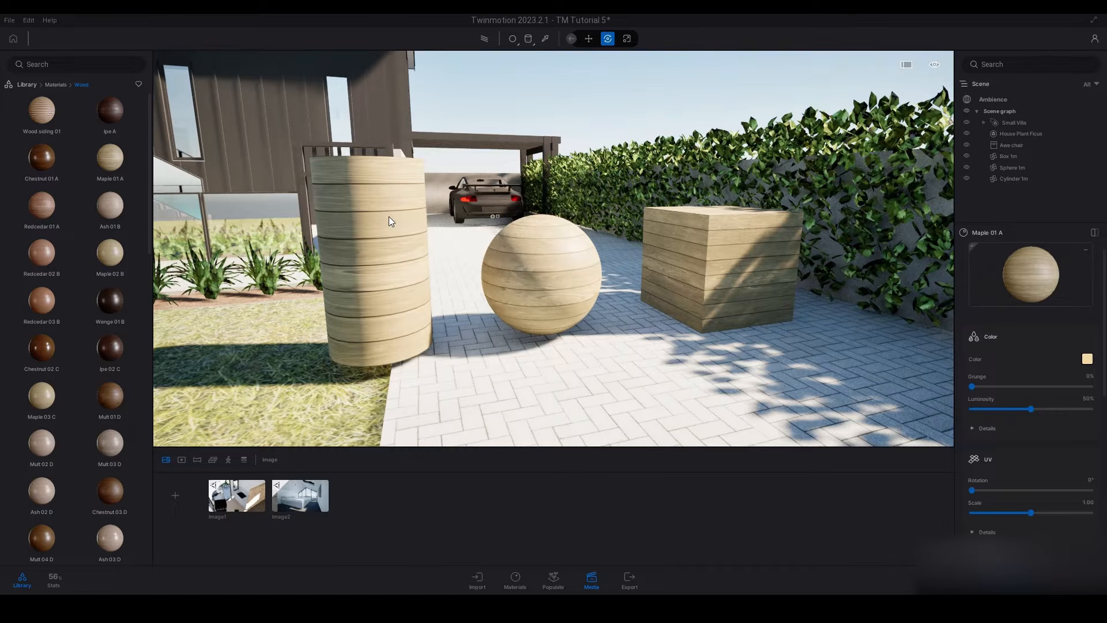
key("ctrl+z")
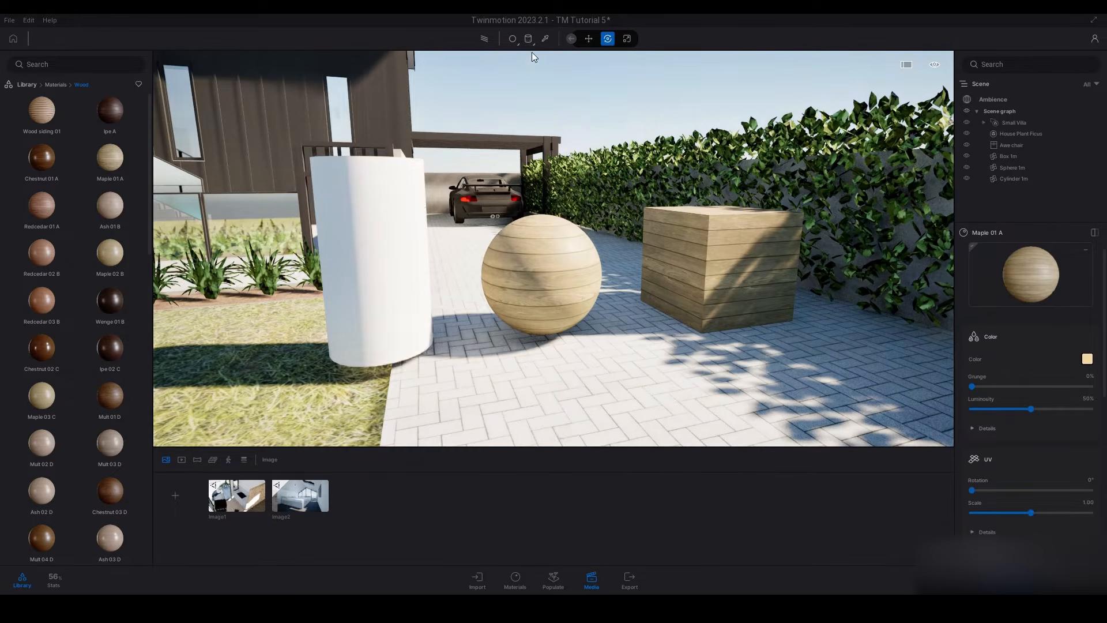
Step: Try Maple 01 A with Cubic UVs on the cylinder and inspect the mapping on its top face
left_click(529, 39)
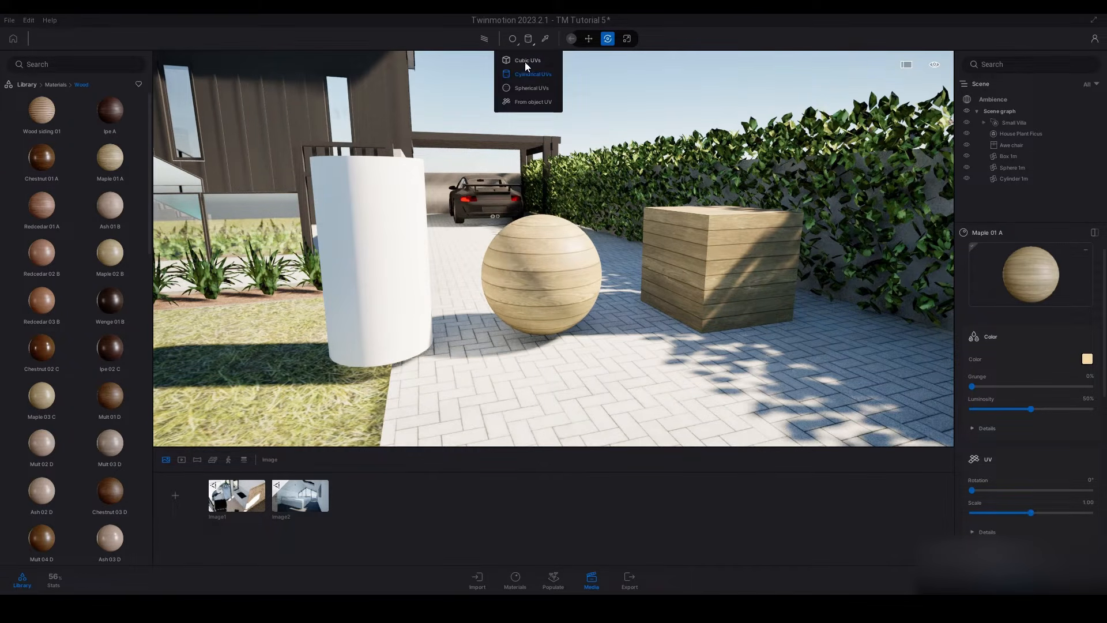
left_click(527, 61)
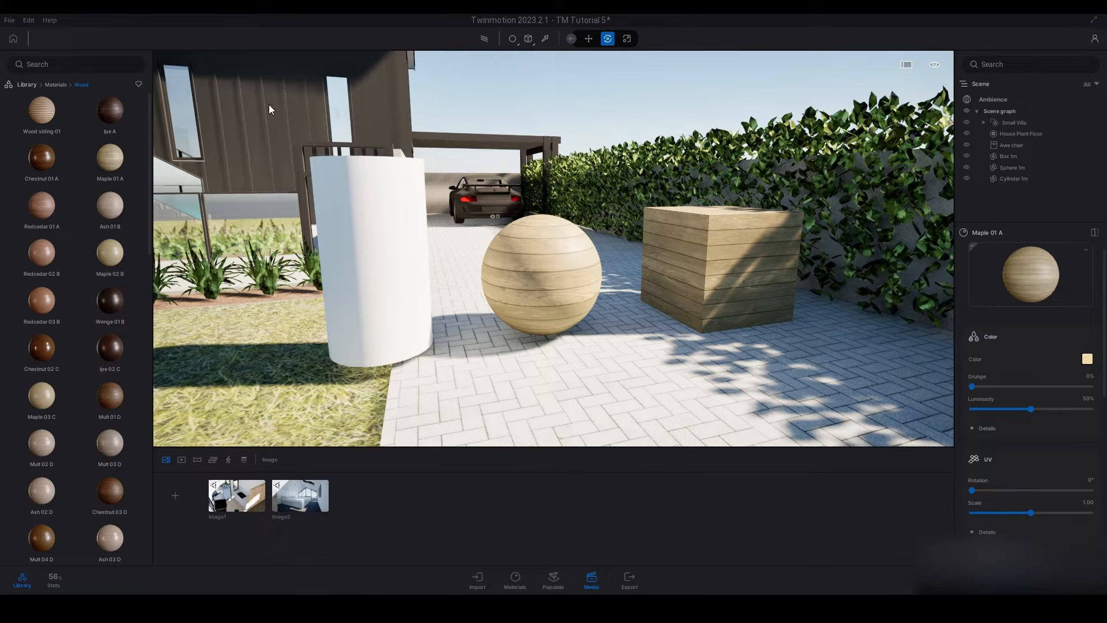
left_click_drag(113, 161, 384, 242)
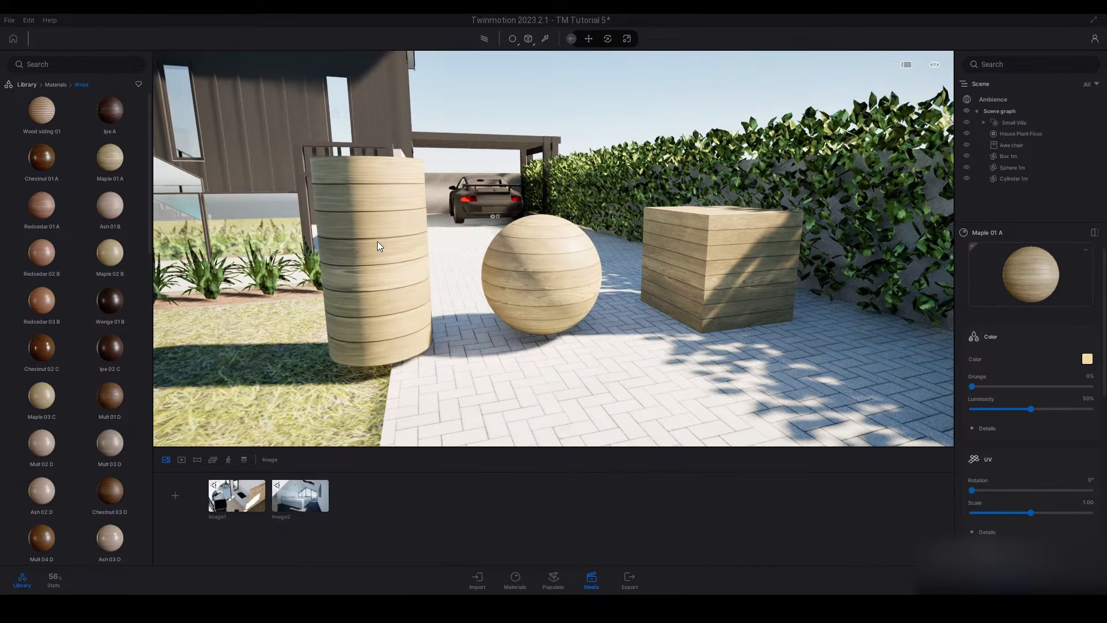
key("e")
right_click_drag(400, 223, 373, 286)
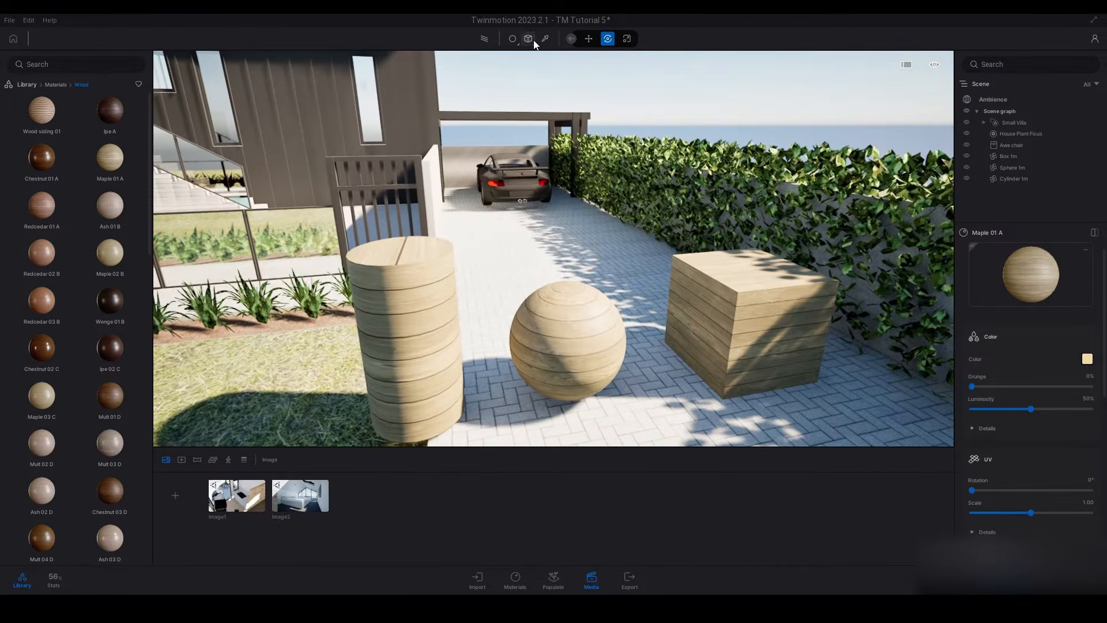
Step: Set the UV mapping to From object UV and undo the wood material on the cylinder
left_click(529, 39)
left_click(527, 102)
left_click(431, 304)
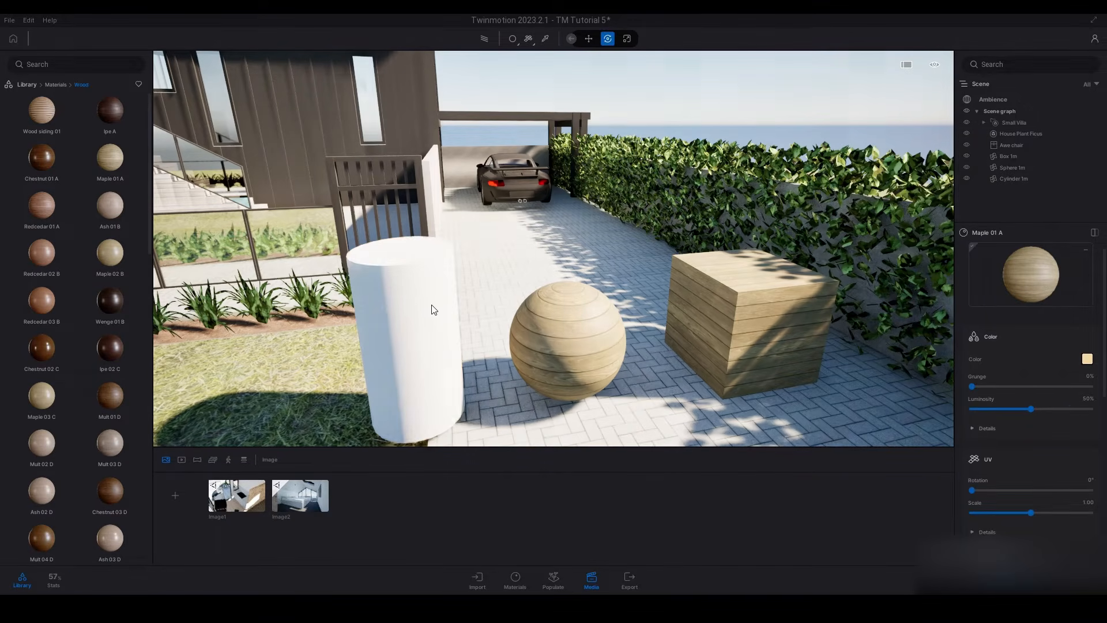
left_click(436, 305)
key("Escape")
right_click_drag(437, 297, 520, 130)
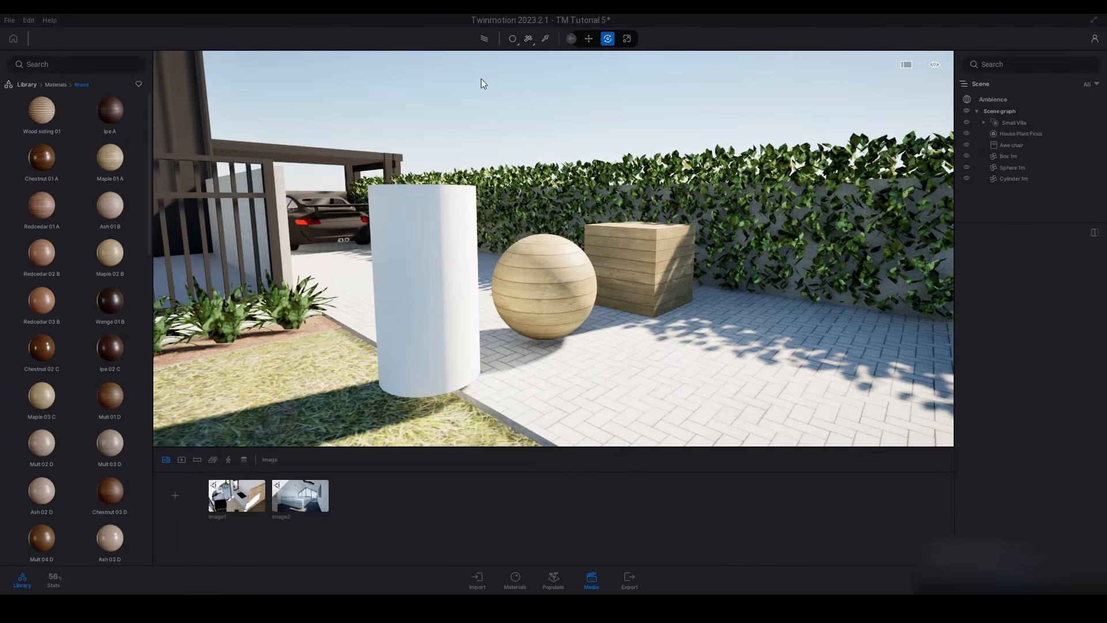
Step: Set the UV mapping to Cylindrical UVs and apply Maple 01 A to the cylinder
left_click(533, 38)
left_click(527, 74)
left_click_drag(110, 158, 397, 248)
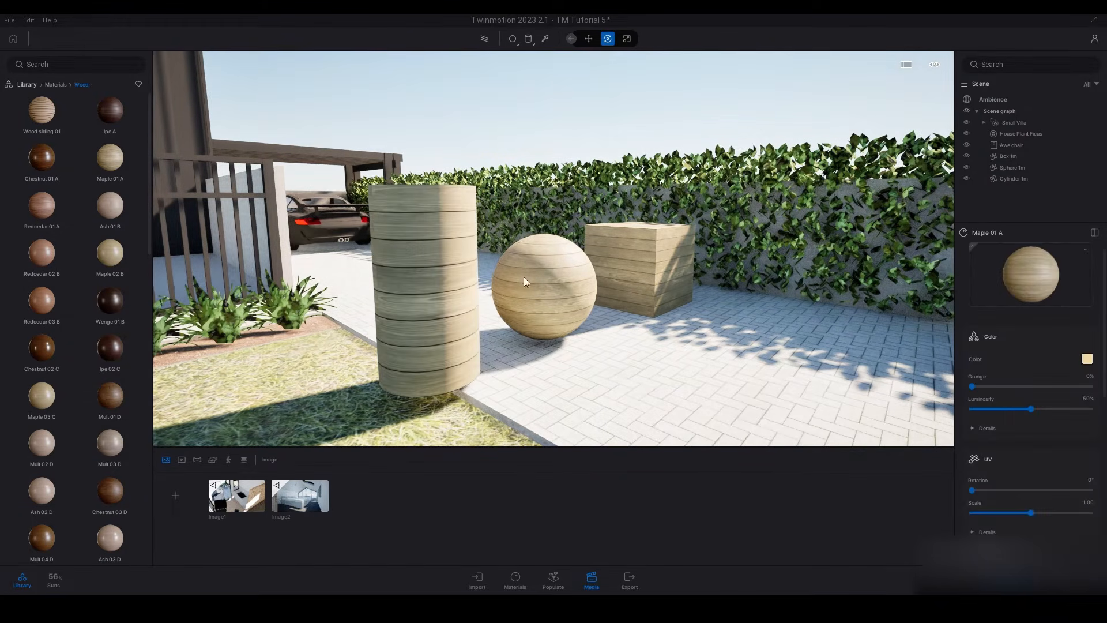
middle_click_drag(397, 248, 666, 165, "shift")
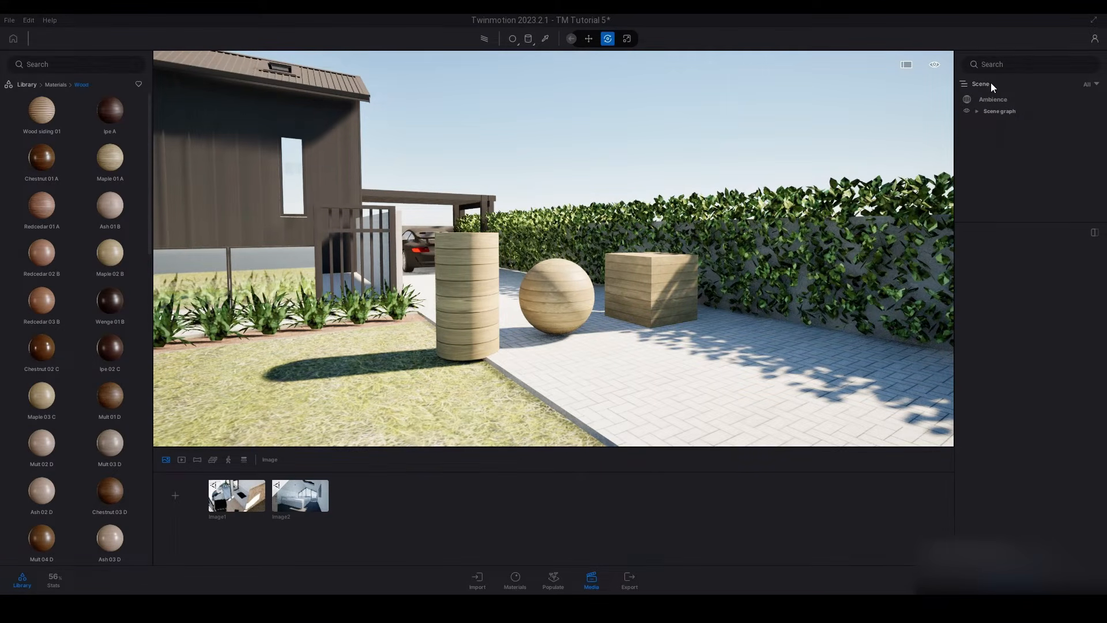
Step: Expand the scene graph, filter it by the Object category, and restore the All filter
left_click(1096, 85)
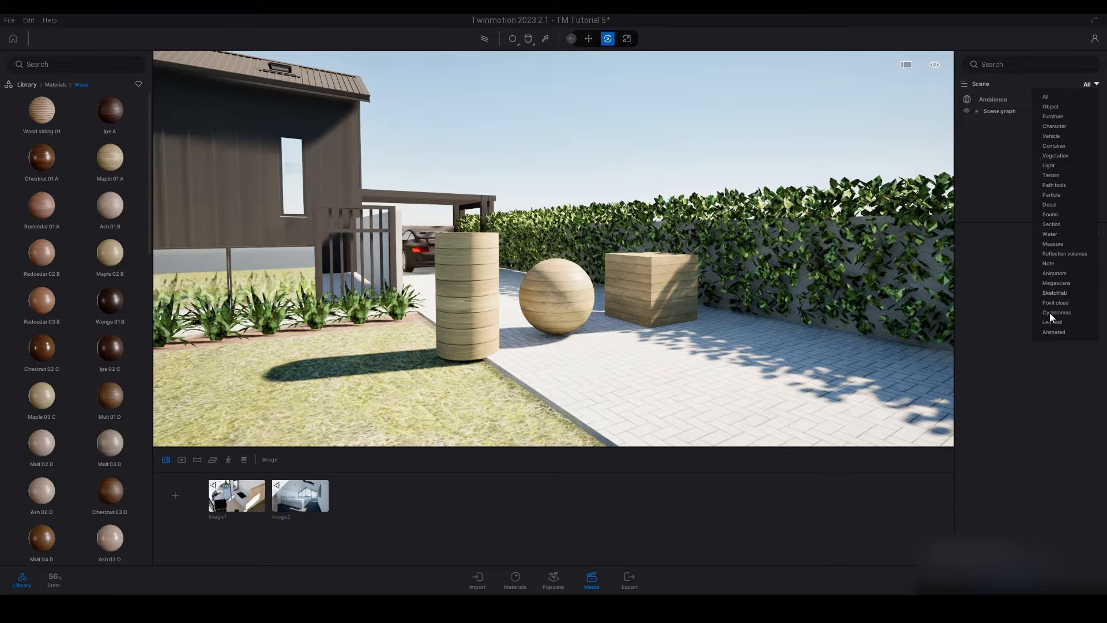
left_click(1089, 85)
left_click(977, 111)
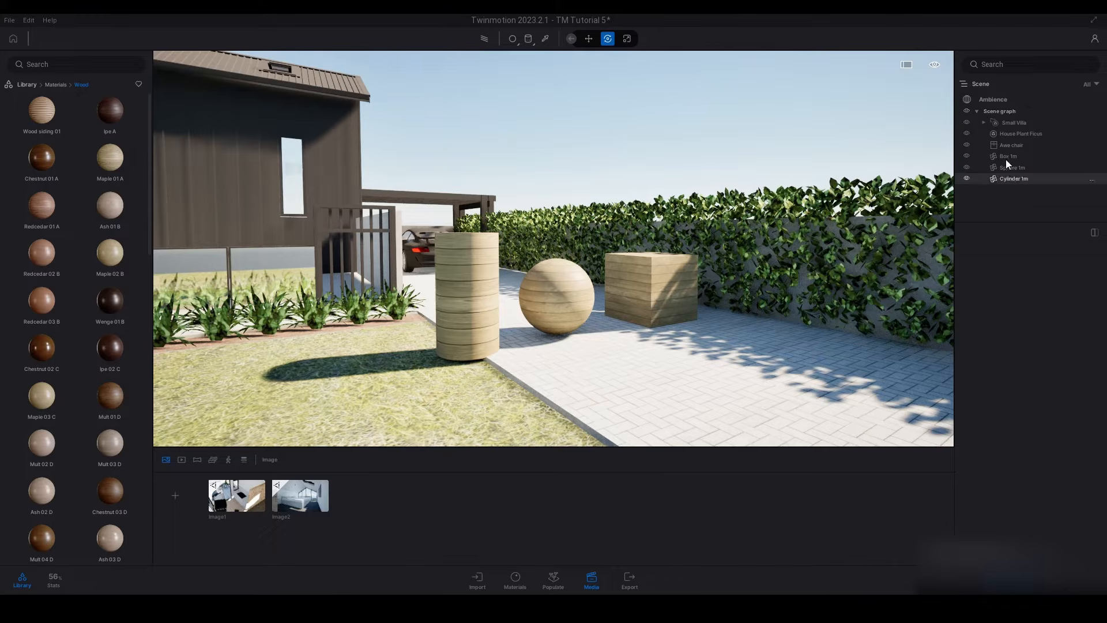
left_click(1094, 85)
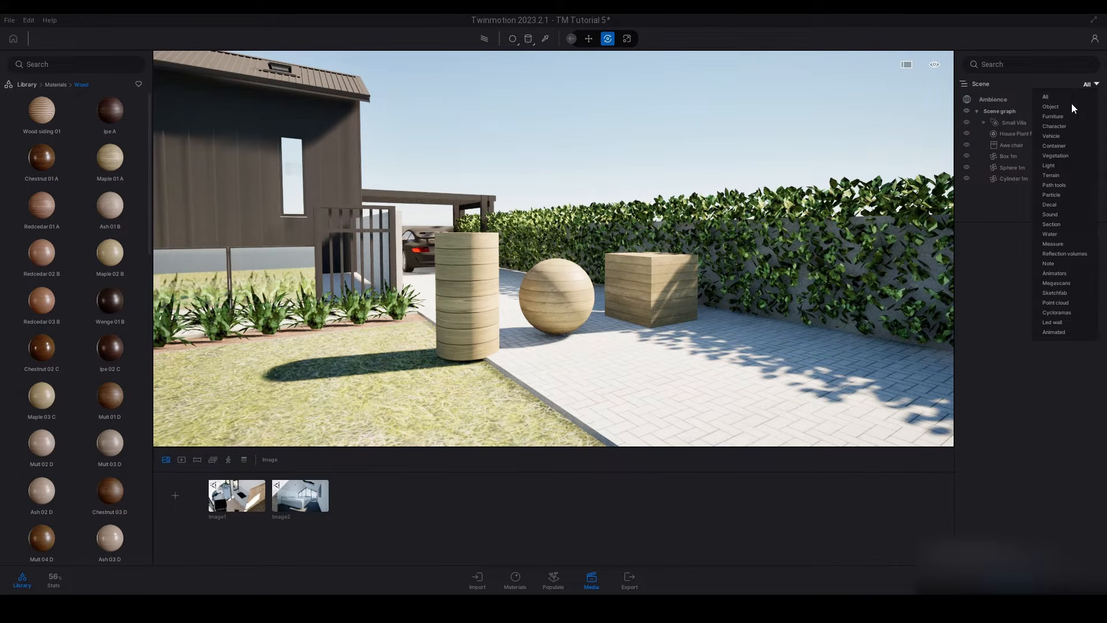
left_click(1052, 106)
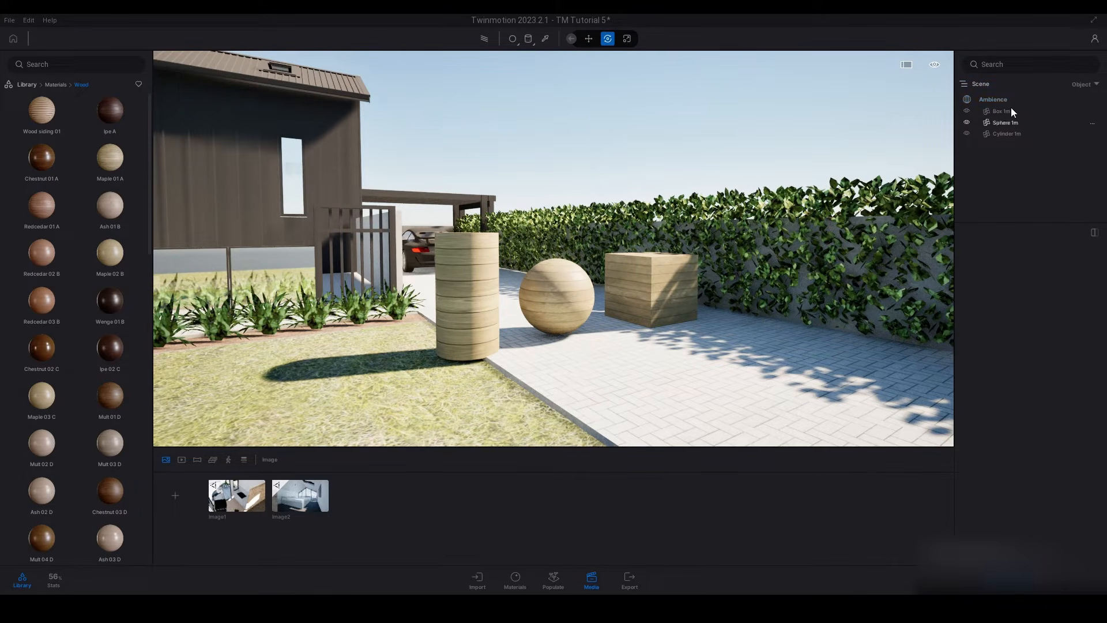
left_click(1077, 85)
left_click(1050, 94)
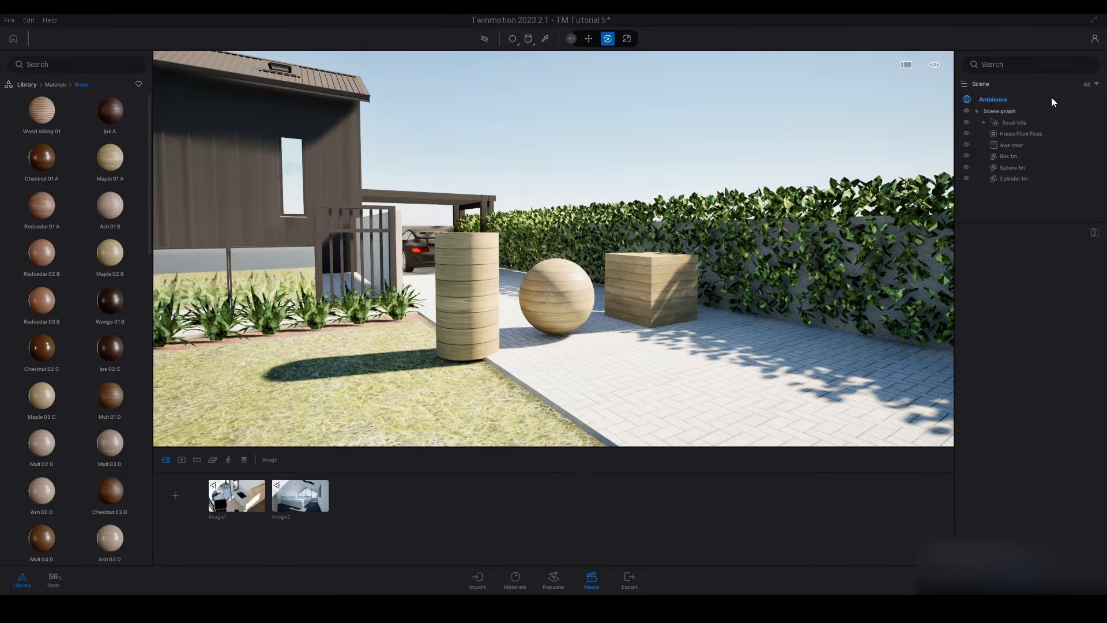
Step: Filter the scene graph by the Sketchfab category and return it to the All filter
left_click(1096, 85)
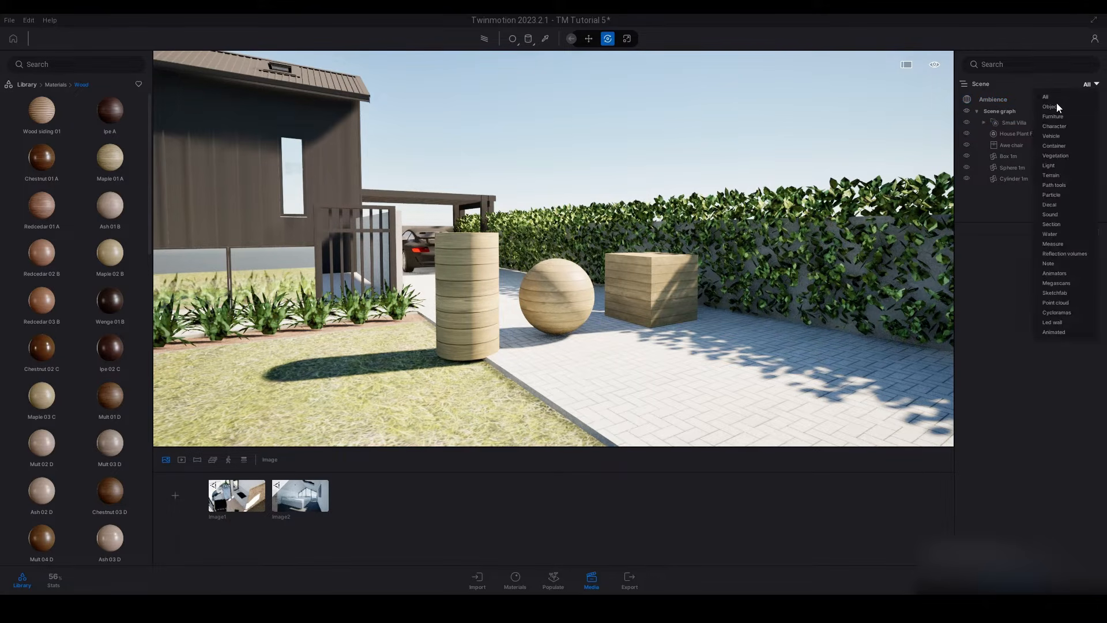
left_click(1060, 293)
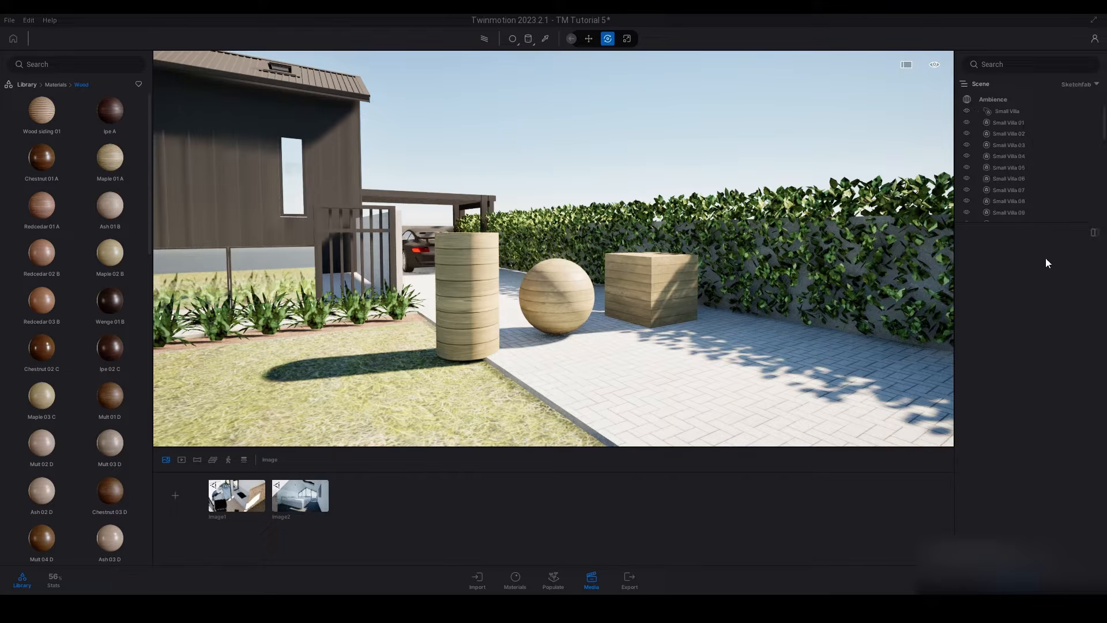
left_click(1083, 86)
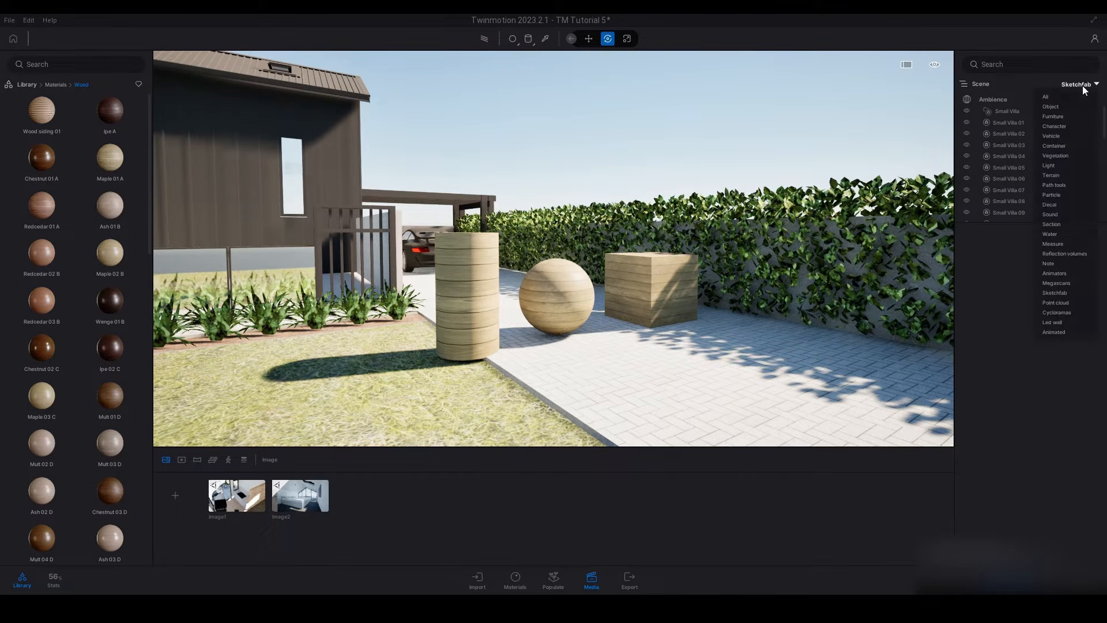
left_click(1047, 96)
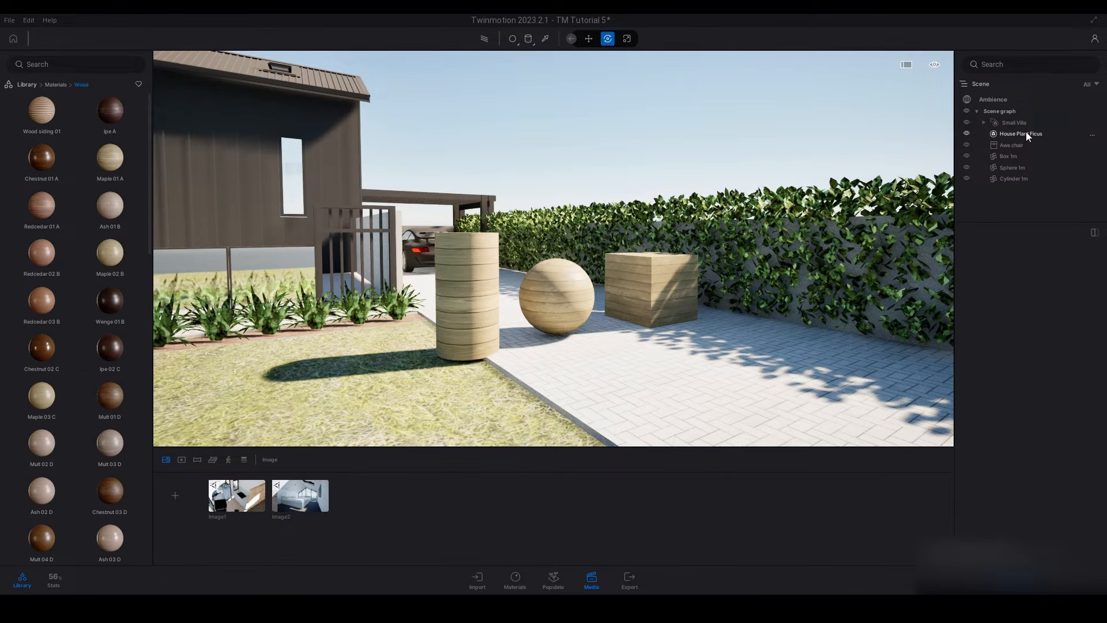
Step: Widen the Ambience camera's field of view and look through the render and environment settings
left_click(994, 99)
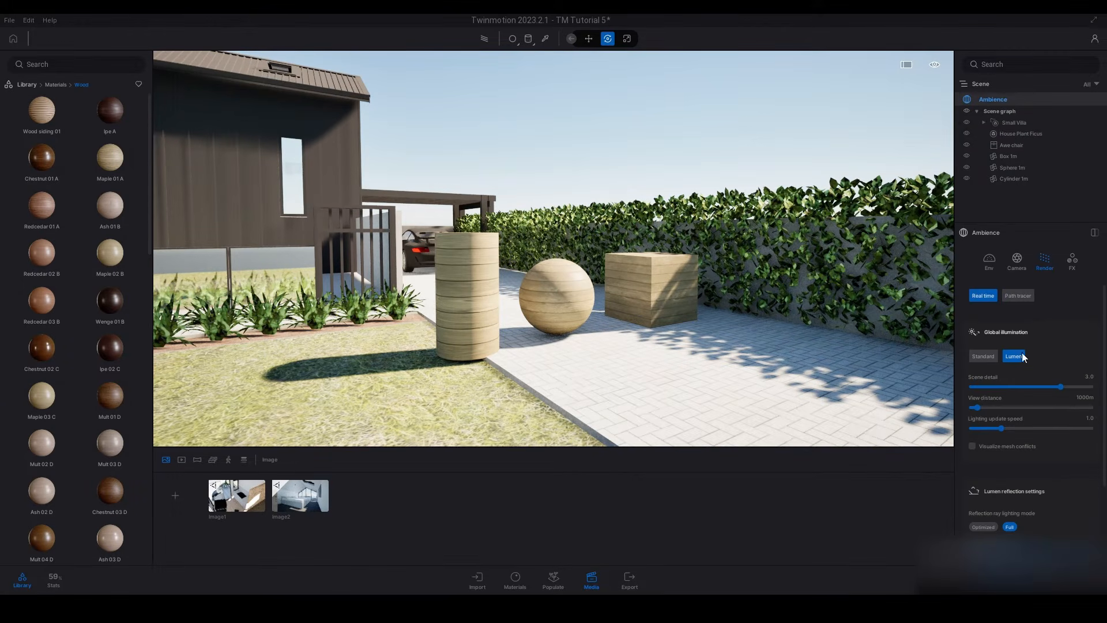
left_click(1017, 259)
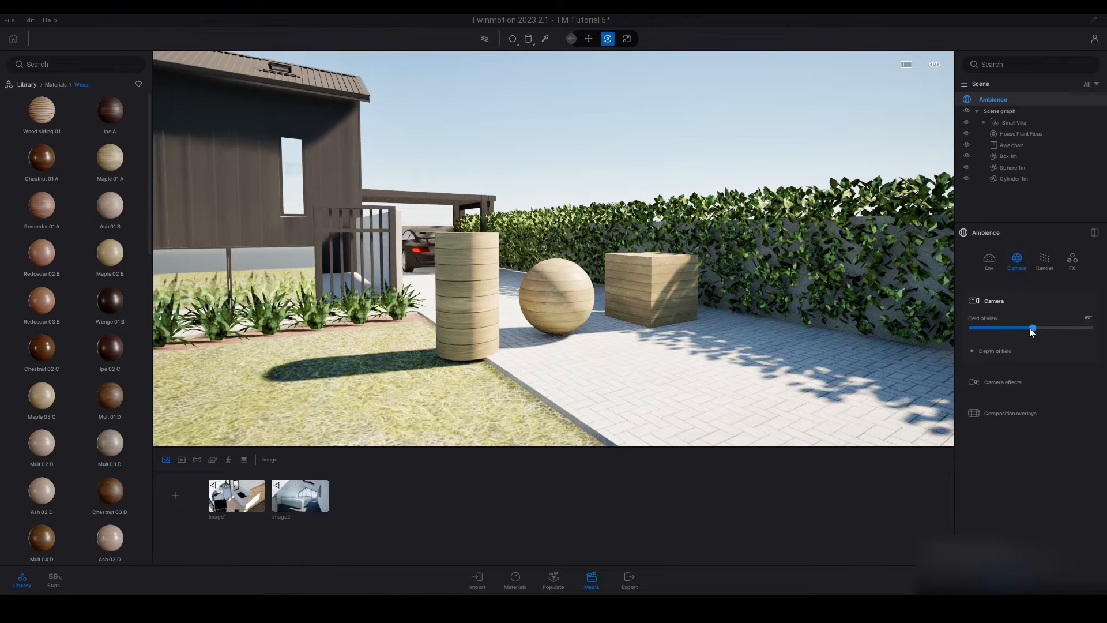
mouse_move(1032, 329)
left_mouse_down()
mouse_move(1018, 327)
mouse_move(1050, 324)
left_mouse_up()
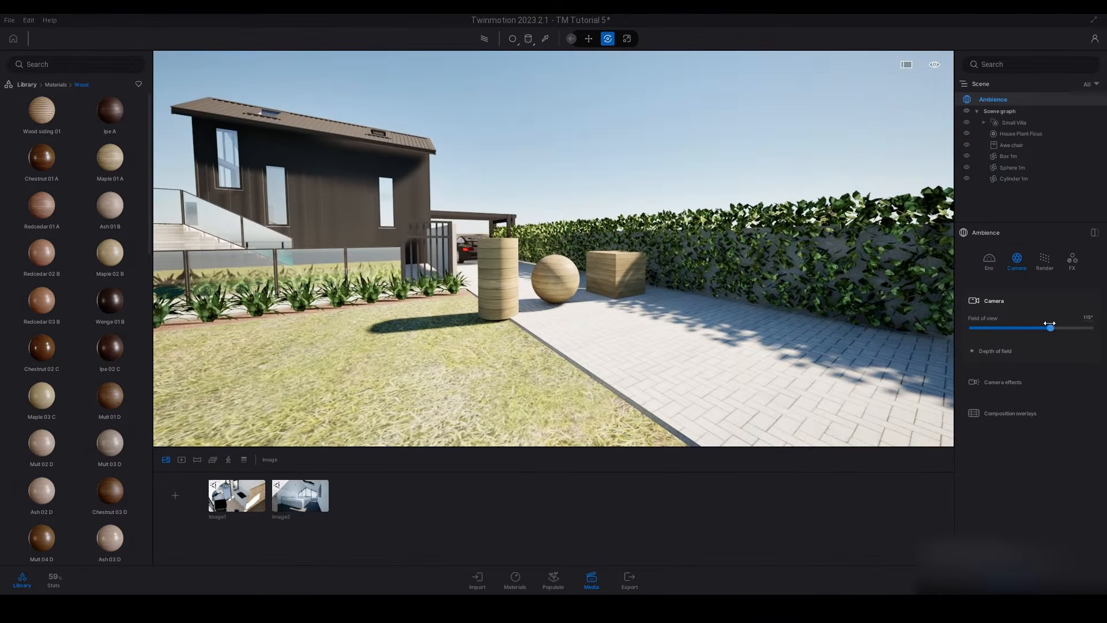
left_click(1046, 259)
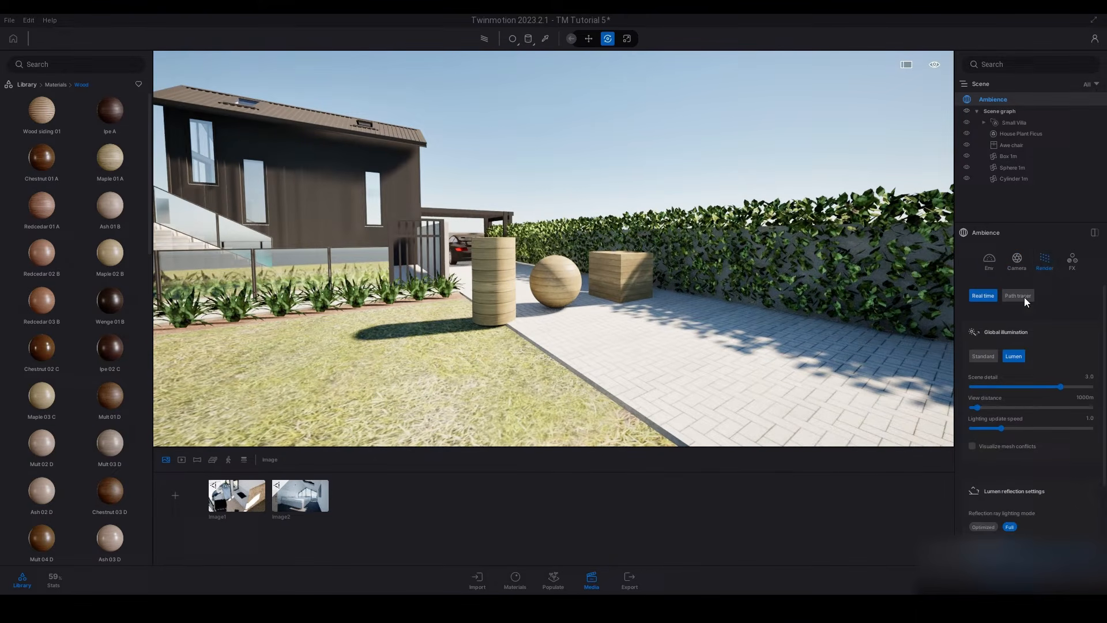
left_click(997, 258)
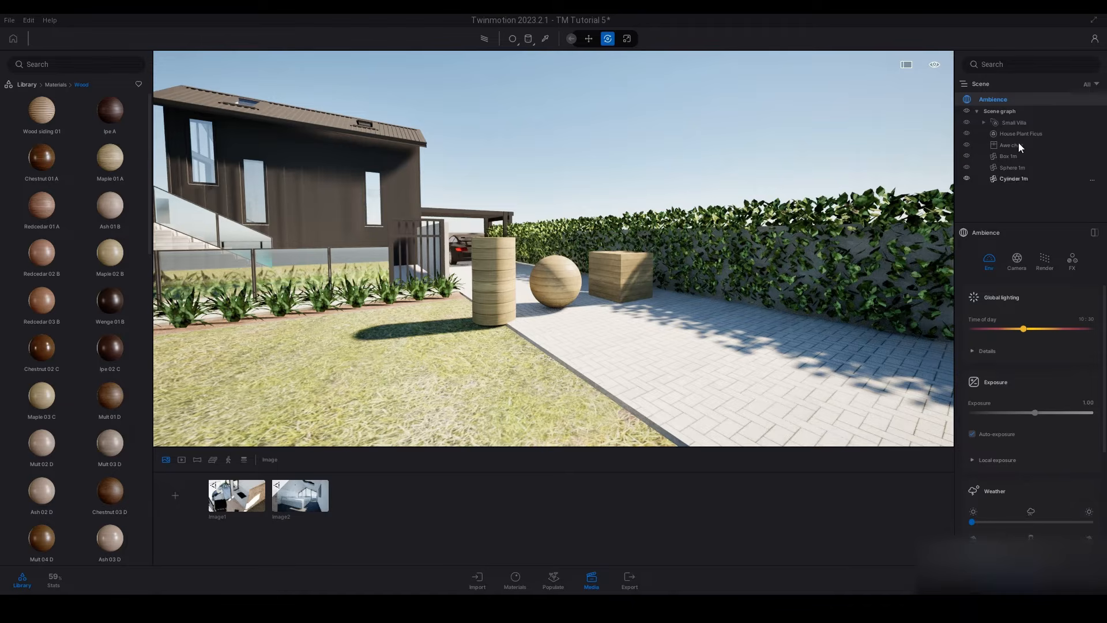
Step: Move Box 1m, Sphere 1m and Cylinder 1m into a new container named Primitives and collapse it
left_click(999, 111)
left_click(977, 112)
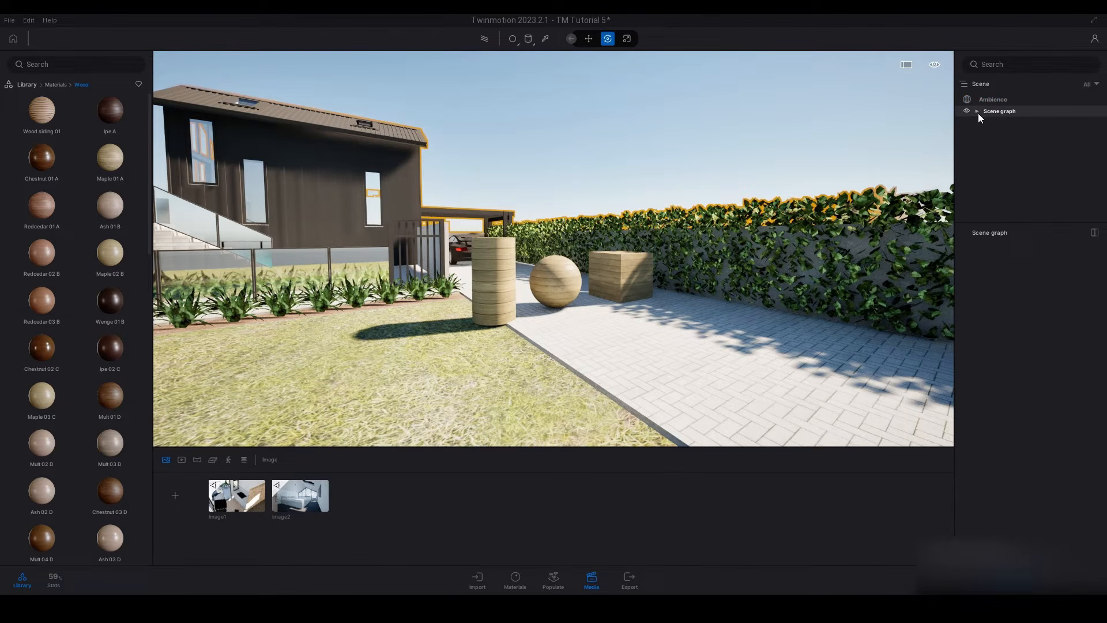
left_click(977, 112)
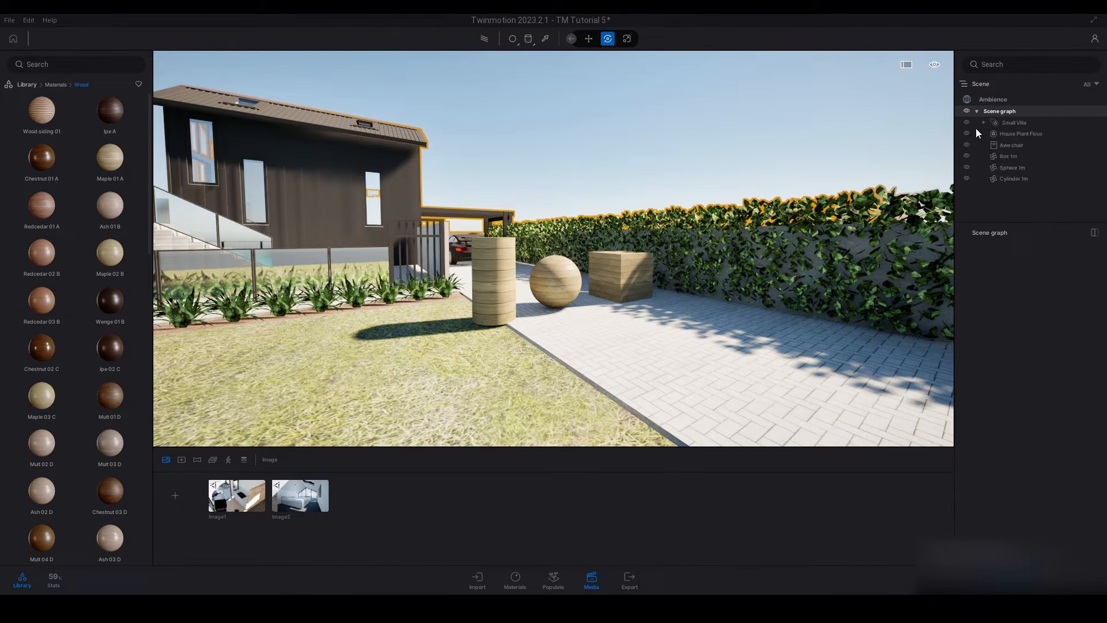
left_click(1014, 180)
left_click(1012, 156, "shift")
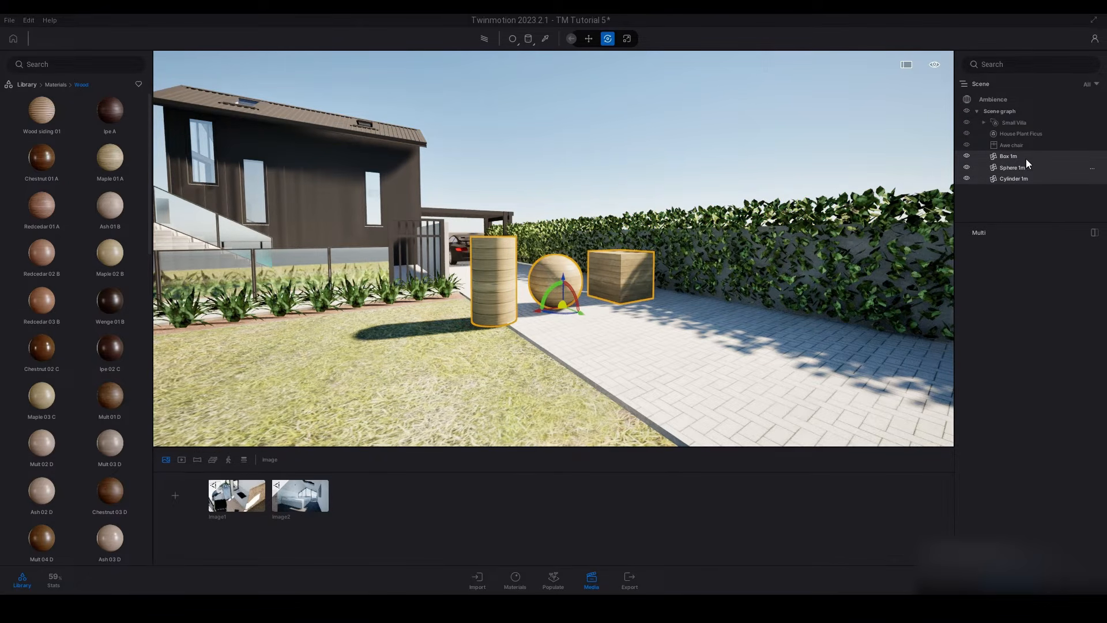
right_click(1009, 155)
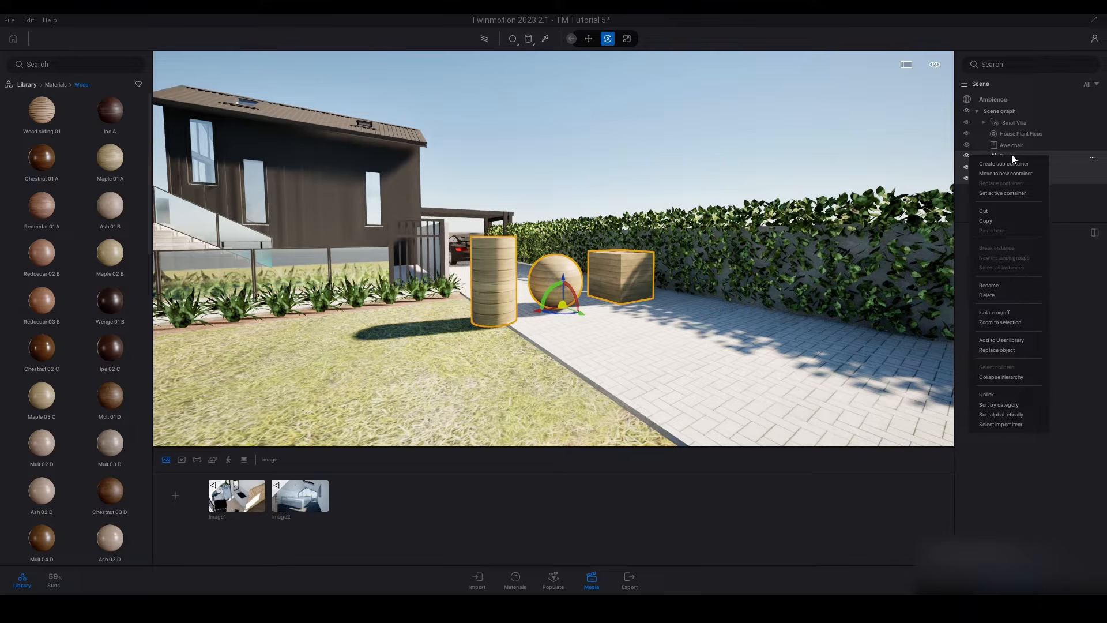
left_click(1012, 175)
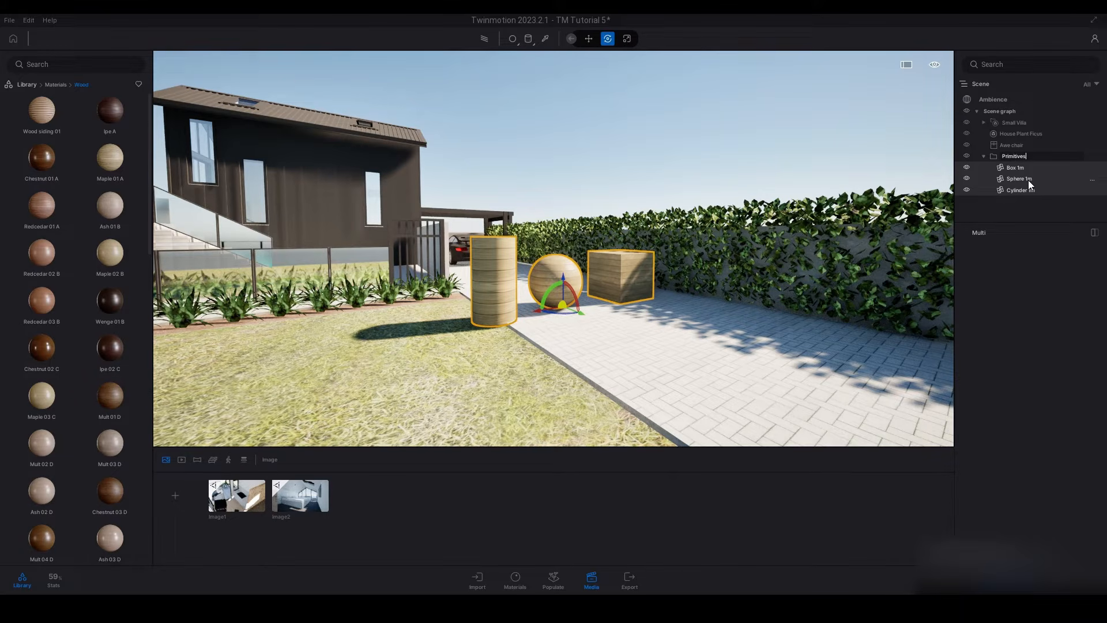
left_click(984, 156)
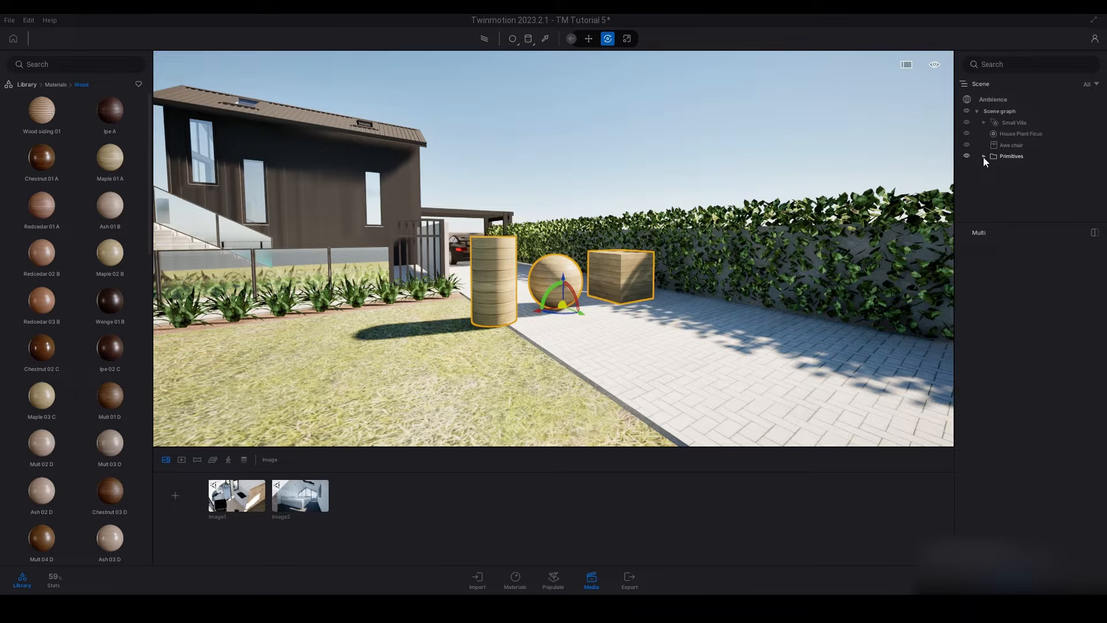
Step: Create an empty container named Objects in the scene graph
right_click(999, 179)
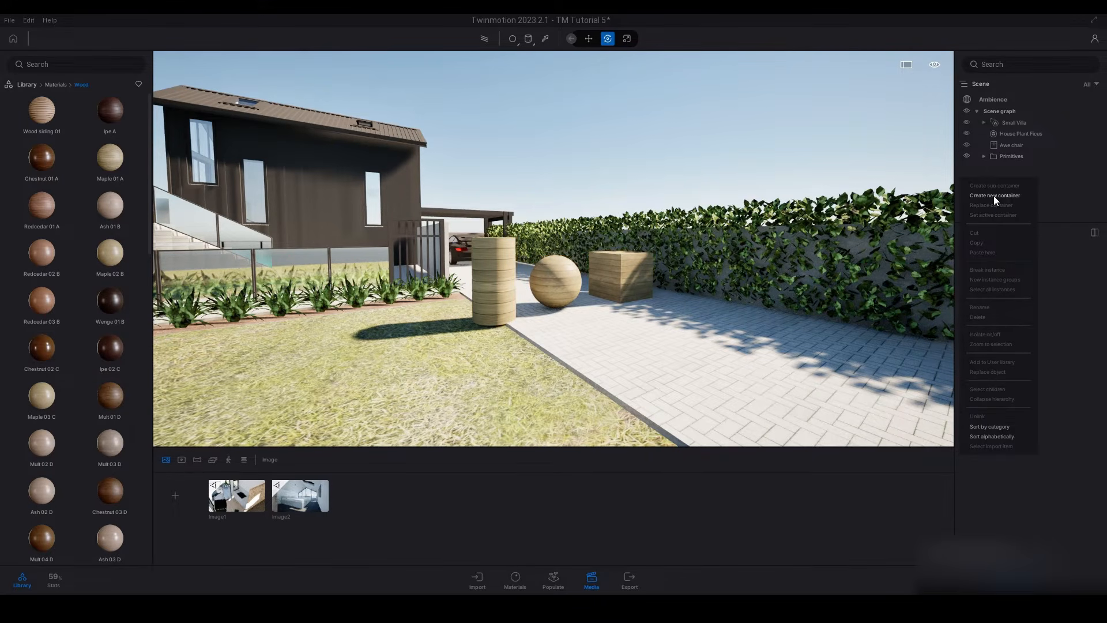
left_click(995, 195)
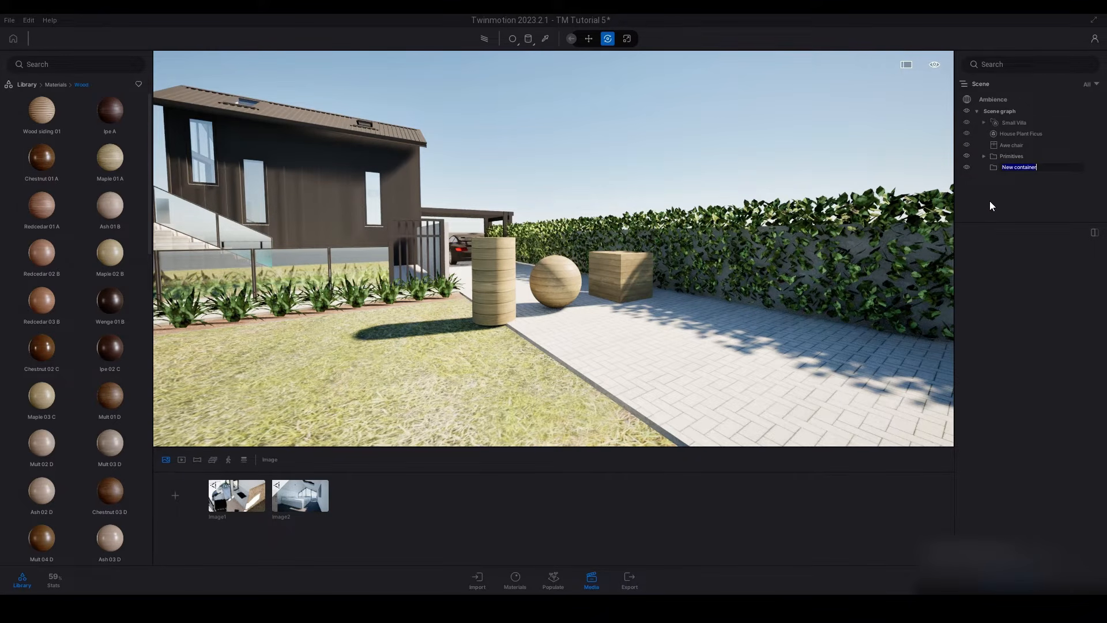
type("Objects")
Step: Move Small Villa, House Plant Ficus and Awe chair into the Objects container and collapse it
left_click(1019, 146)
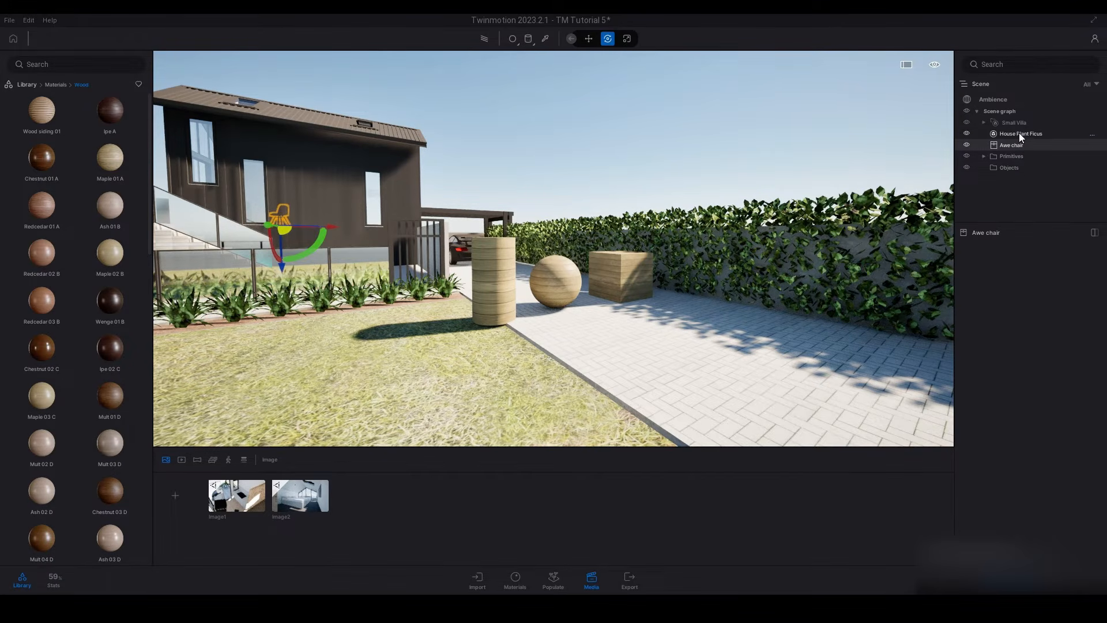
left_click(1019, 132, "ctrl")
left_click(1019, 123, "ctrl")
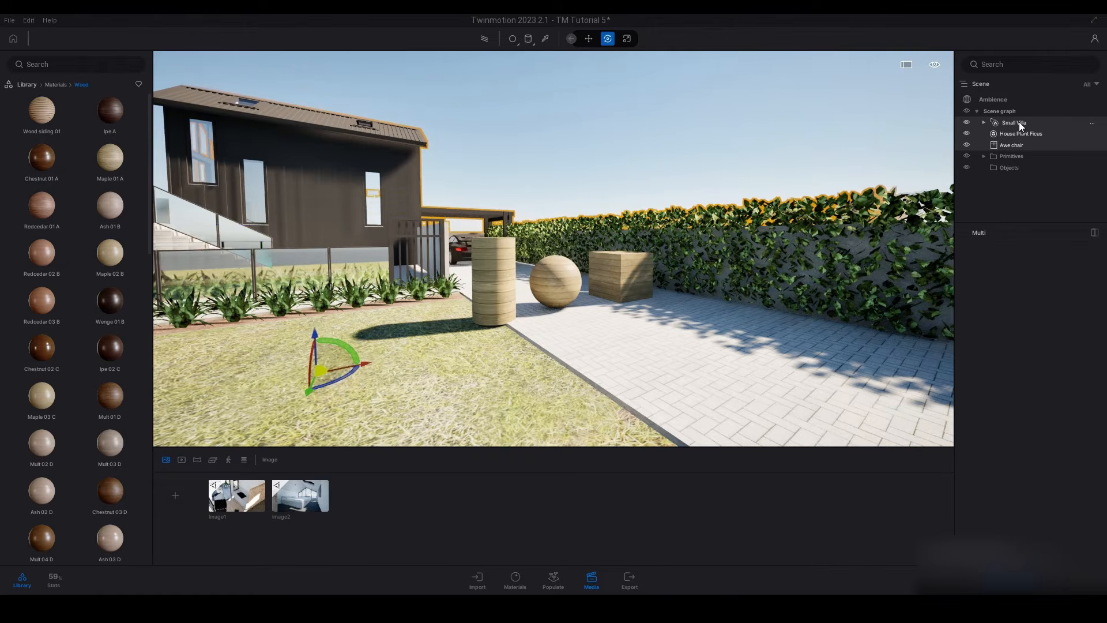
right_click(1019, 122)
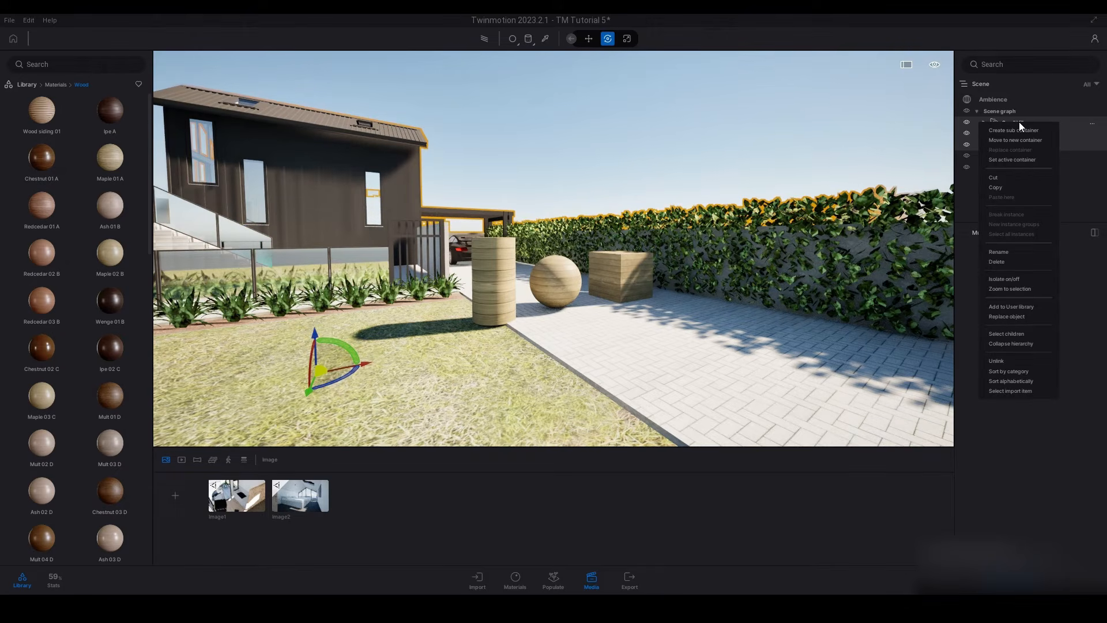
left_click_drag(1064, 120, 1009, 167)
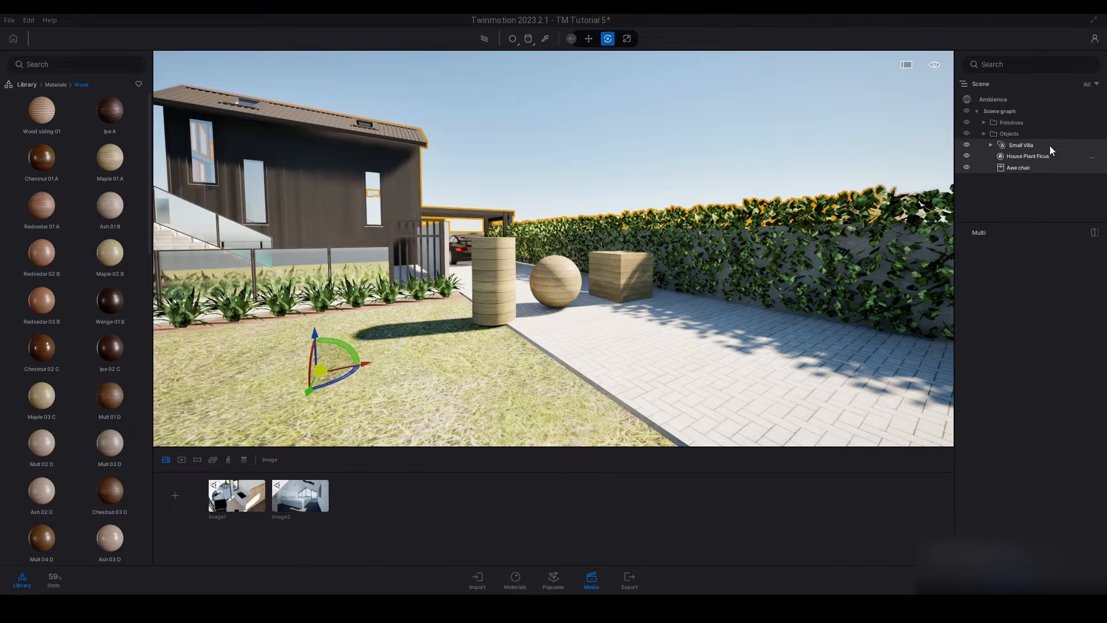
left_click(984, 132)
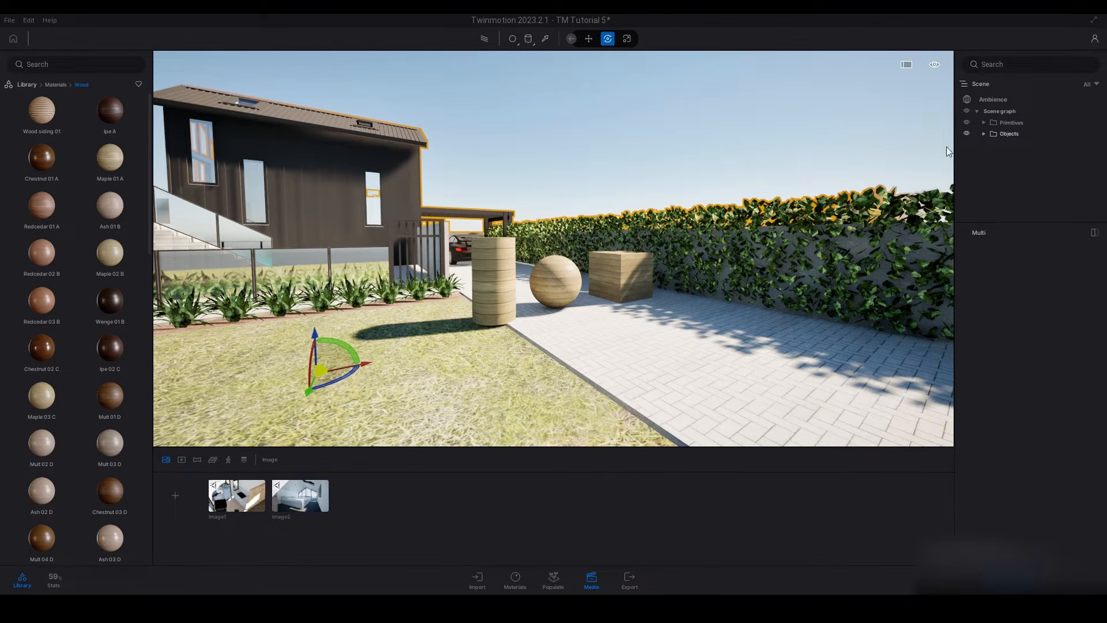
Step: Place two Banyan trees from the vegetation library, one on the lawn and one on the paving beside the hedge
left_click(27, 84)
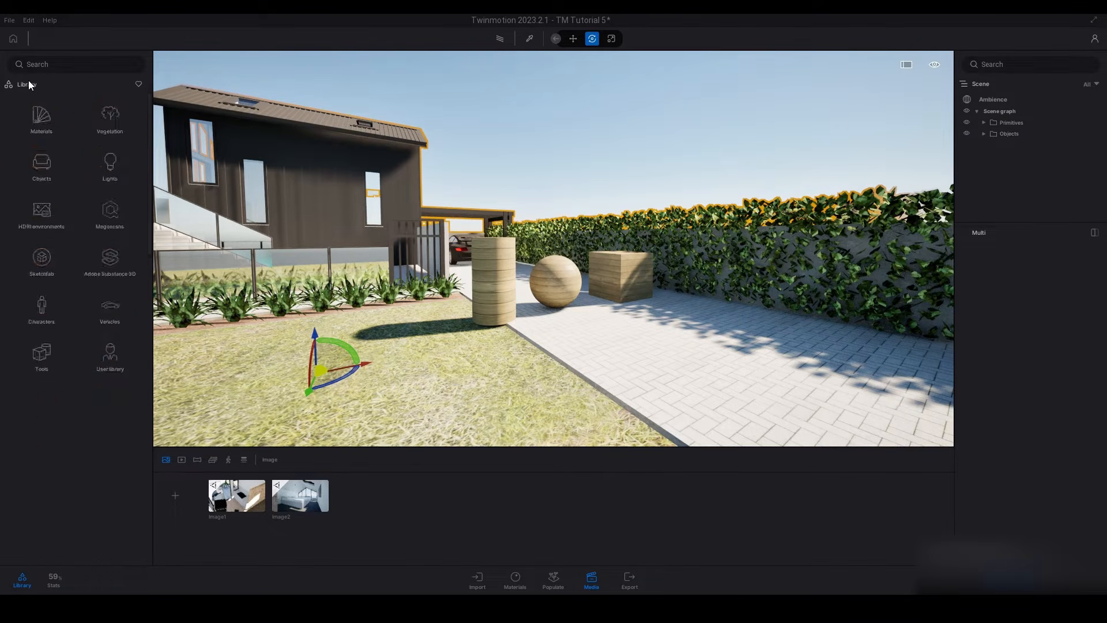
left_click(114, 113)
left_click(116, 113)
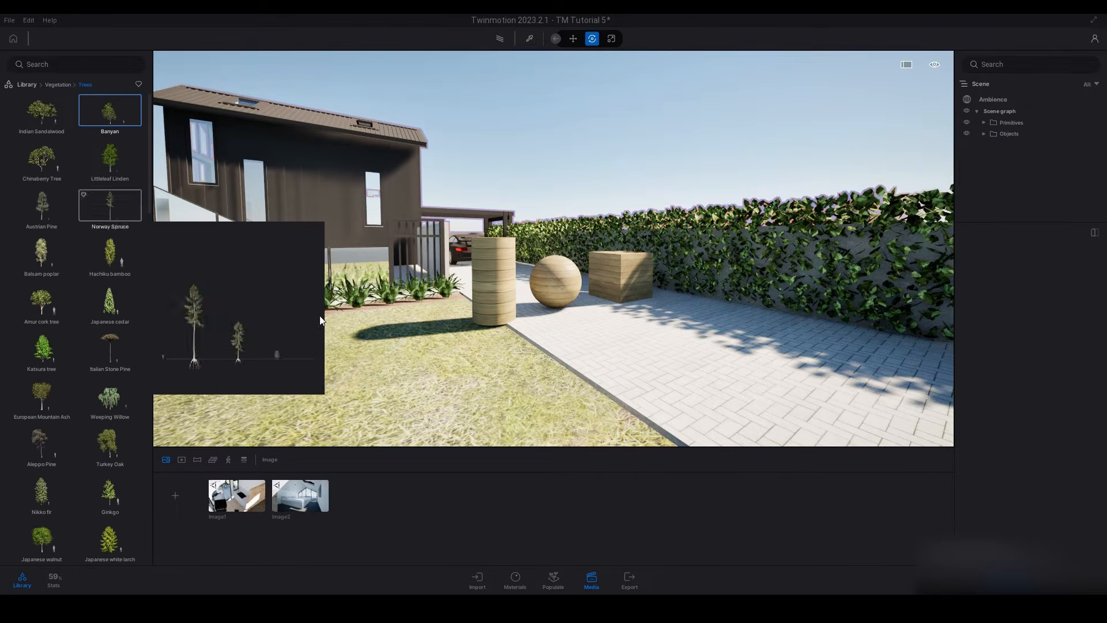
left_click_drag(116, 115, 811, 327)
left_click(811, 327)
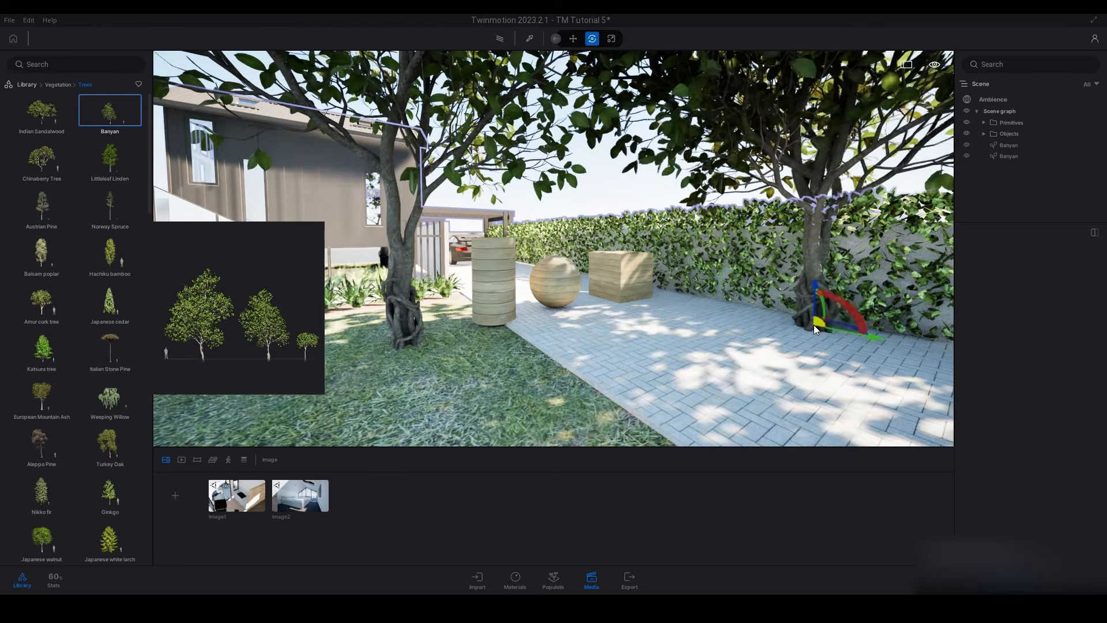
key("Escape")
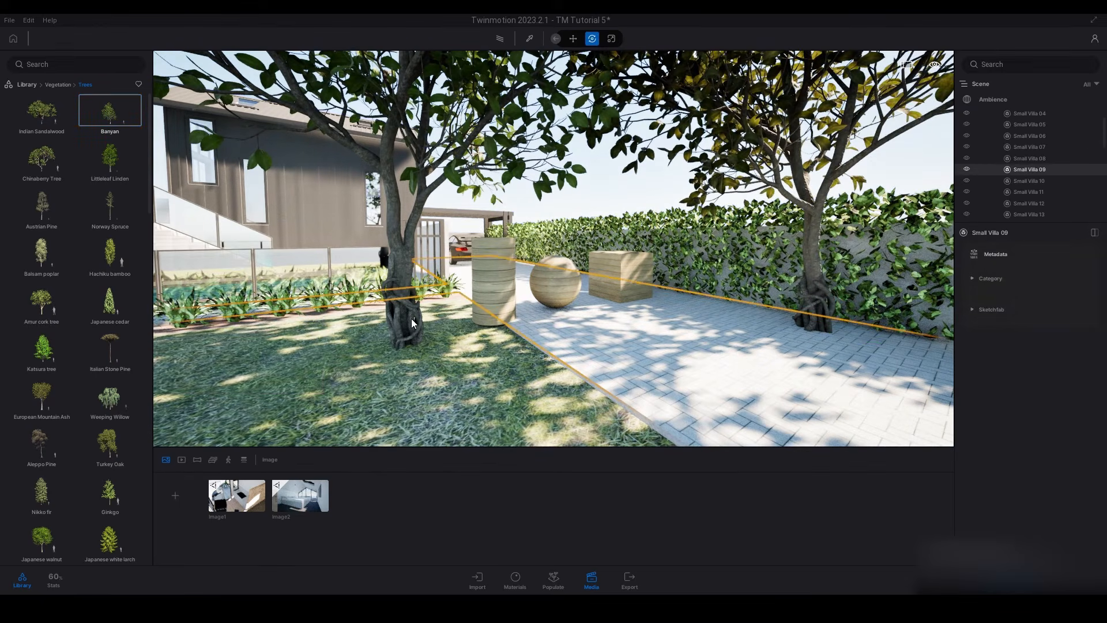
Step: Move both Banyan trees into a new container named Vegetation and collapse it
left_click(411, 321)
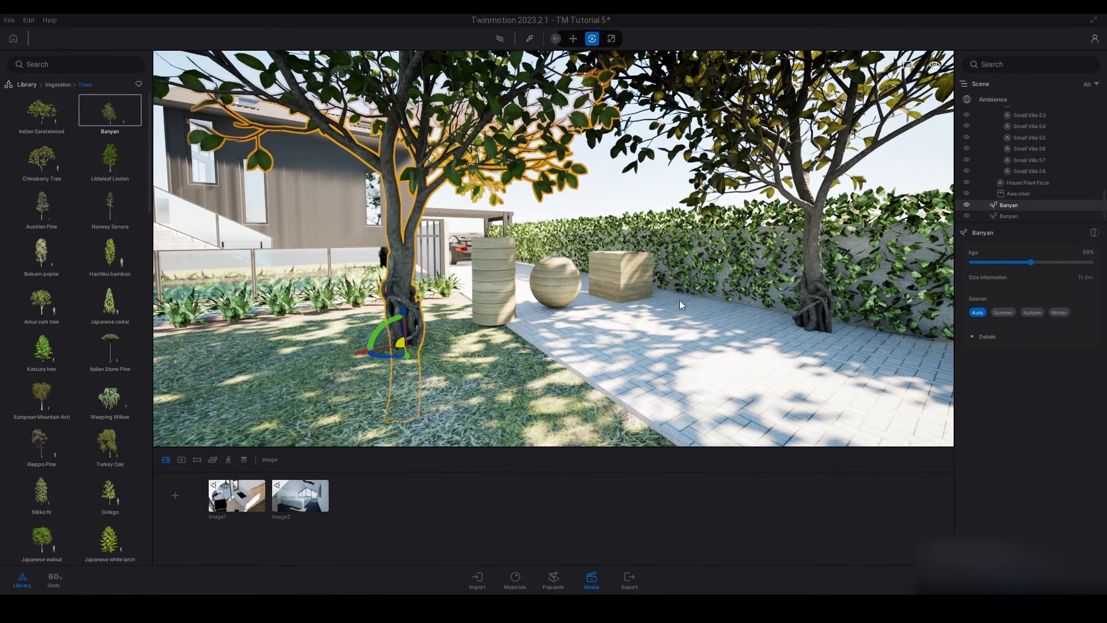
left_click(818, 298, "ctrl")
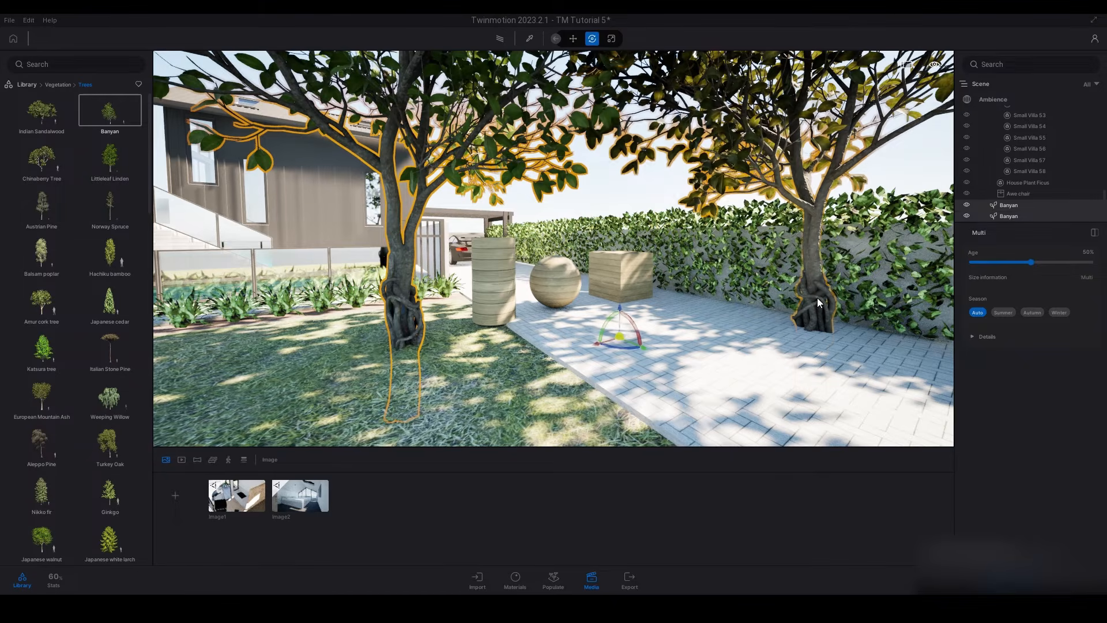
right_click(1008, 211)
left_click(1002, 225)
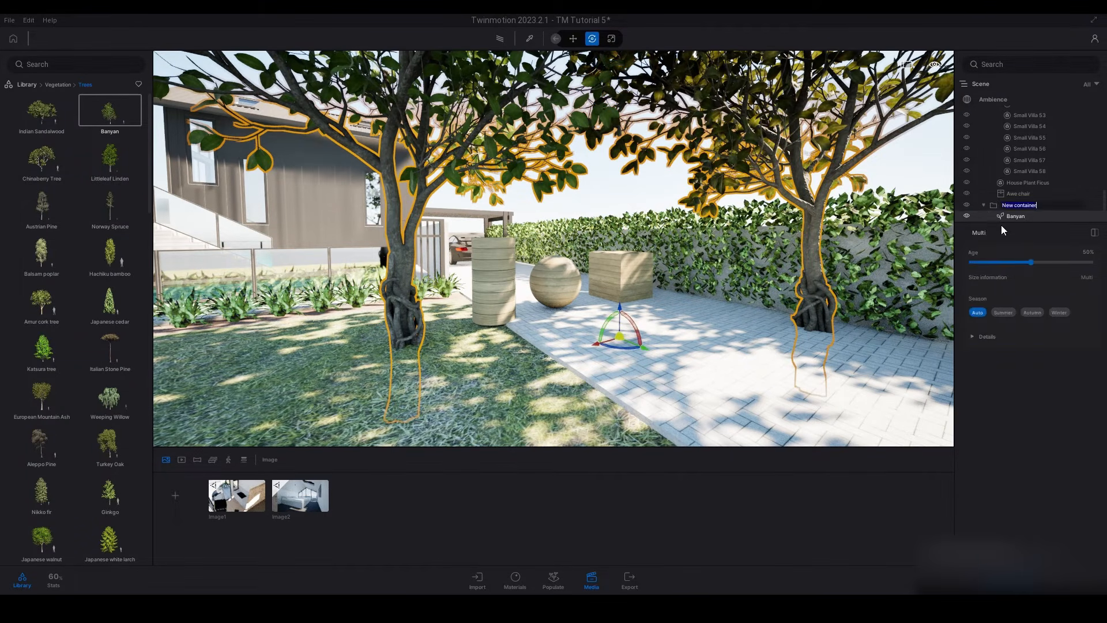
type("Vegetation")
key("Return")
left_click(984, 205)
Step: Save the project and collapse the Objects container in the scene graph
key("ctrl+s")
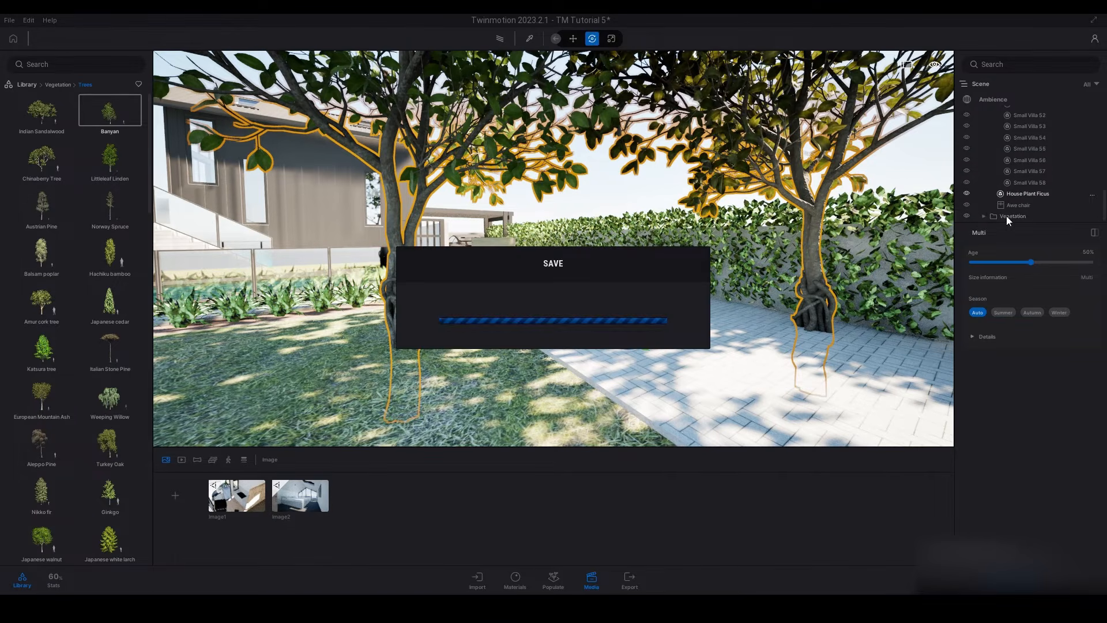
scroll(1022, 192, "up", 10)
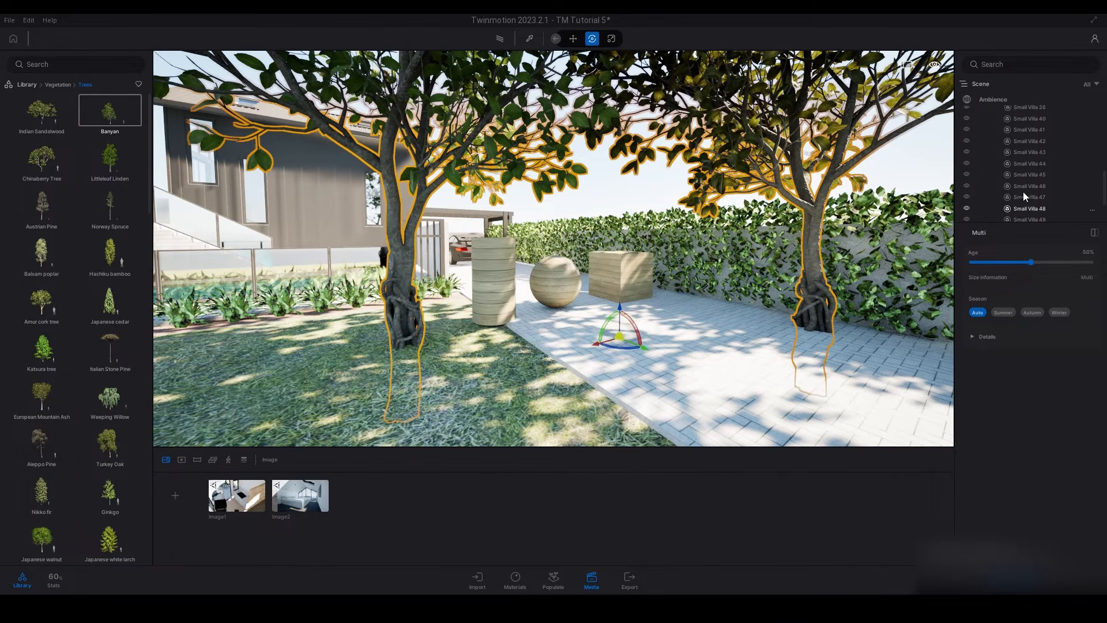
scroll(1026, 193, "up", 10)
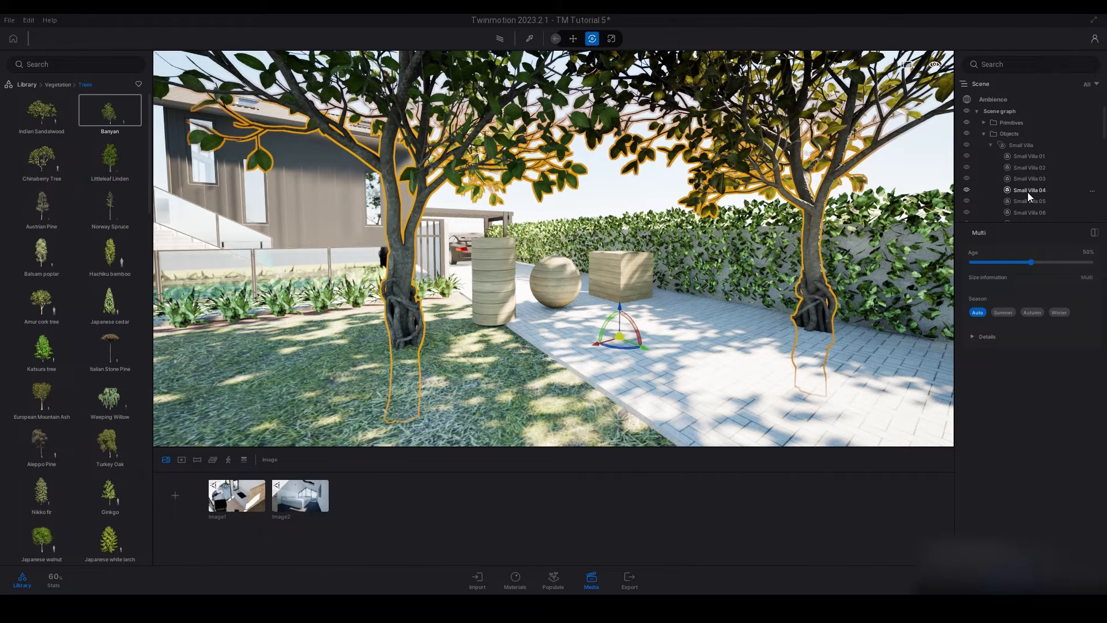
left_click(985, 134)
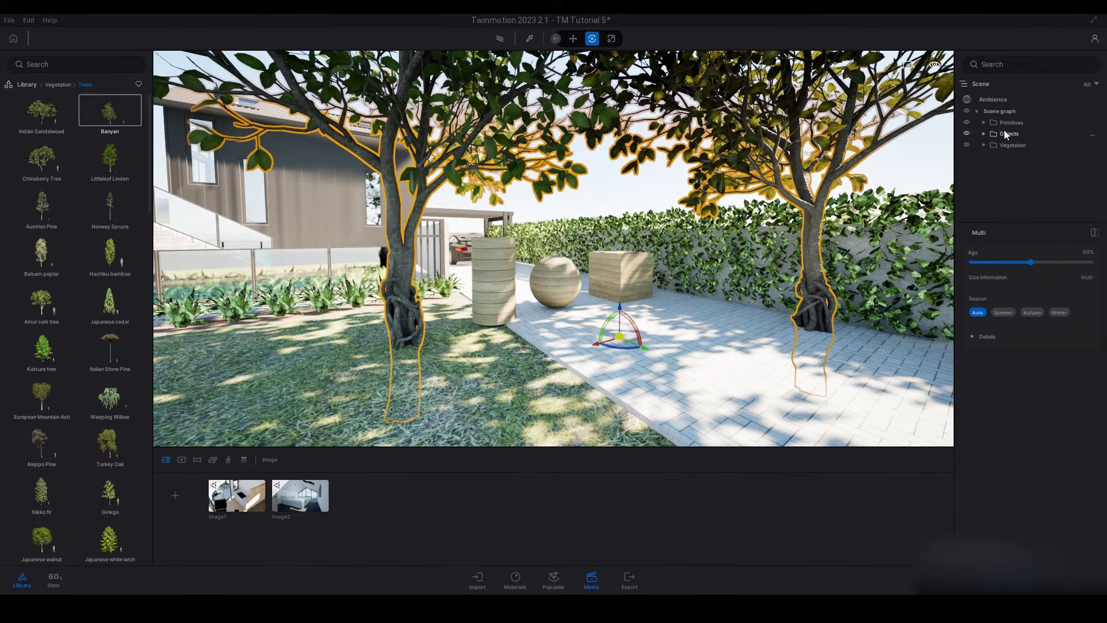
Step: Hide and show again the Objects, Primitives and Vegetation containers one after another
left_click(967, 133)
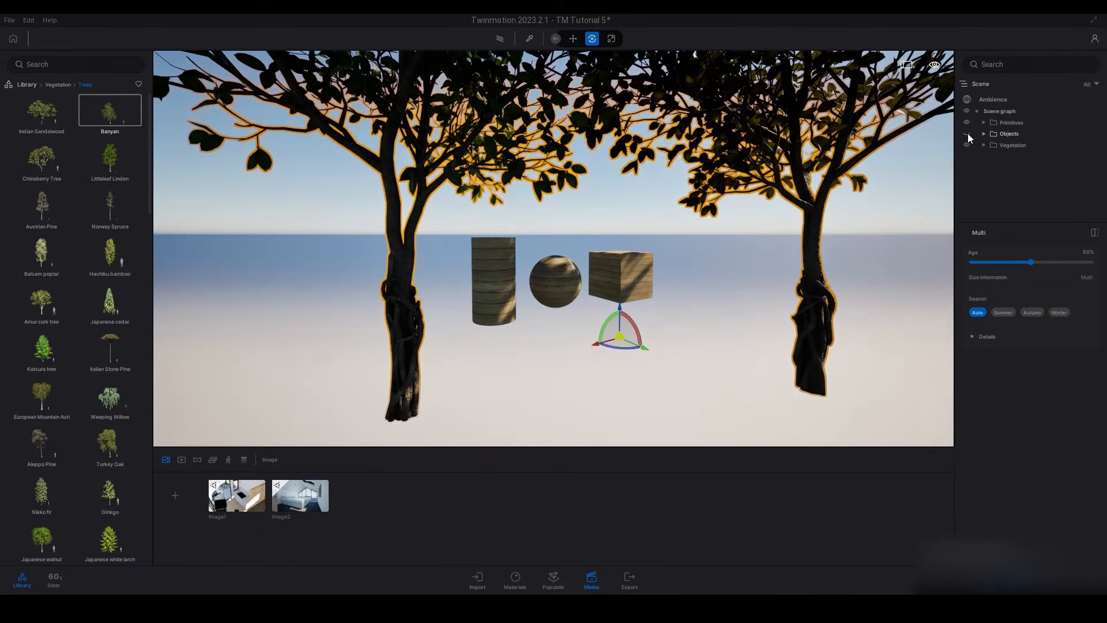
left_click(967, 133)
left_click(967, 123)
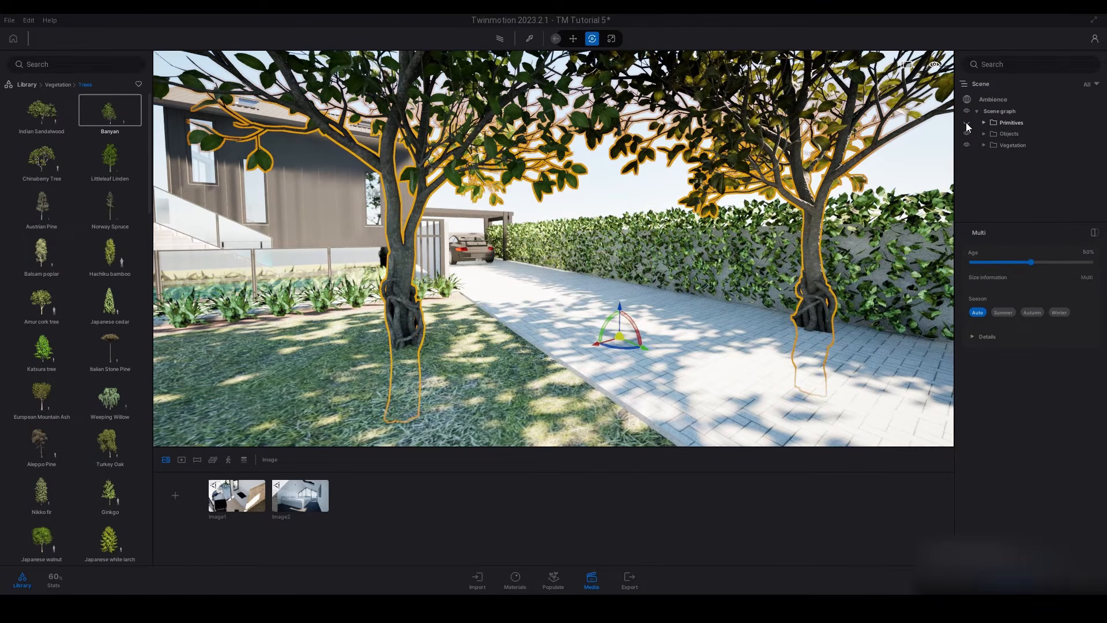
left_click(967, 122)
left_click(967, 145)
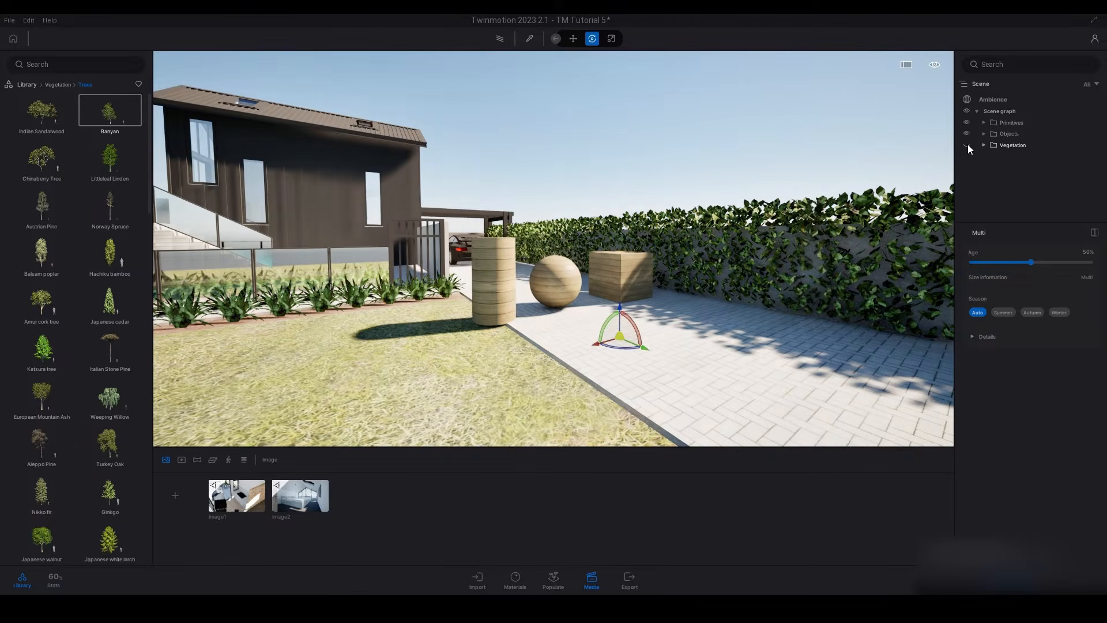
left_click(967, 145)
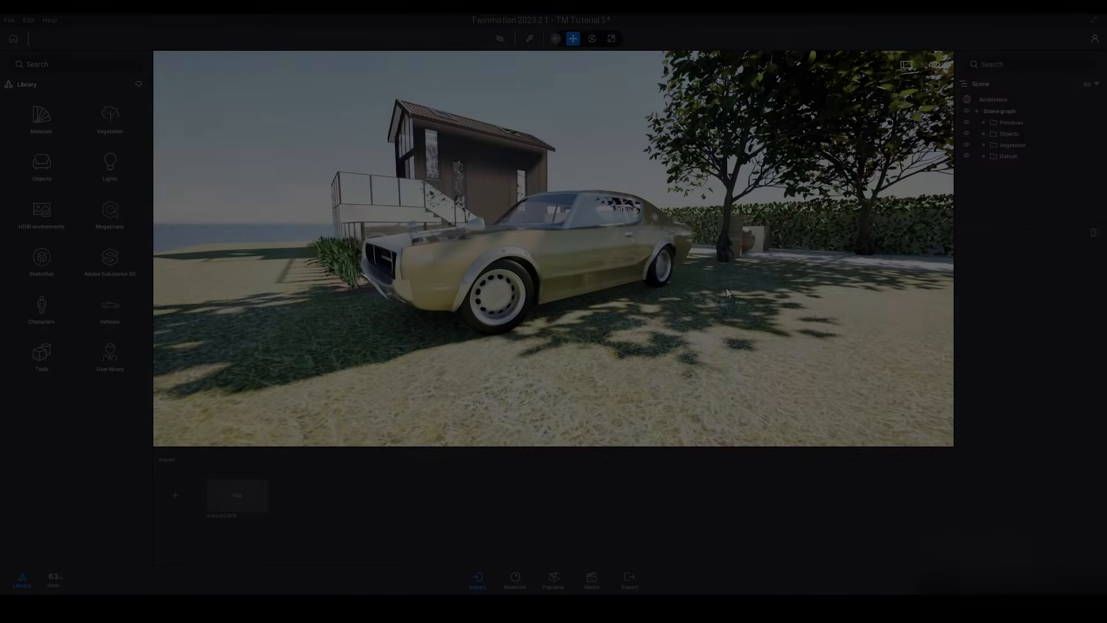
Step: Select the Datsun container to highlight the imported car, and clear the selection
left_click(1006, 155)
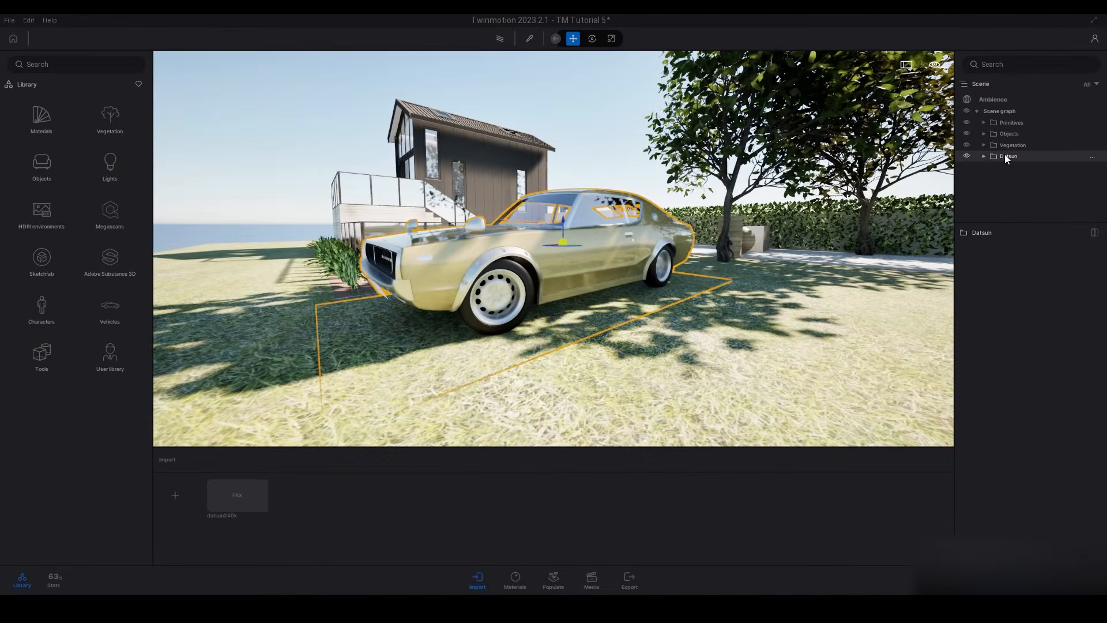
left_click(811, 210)
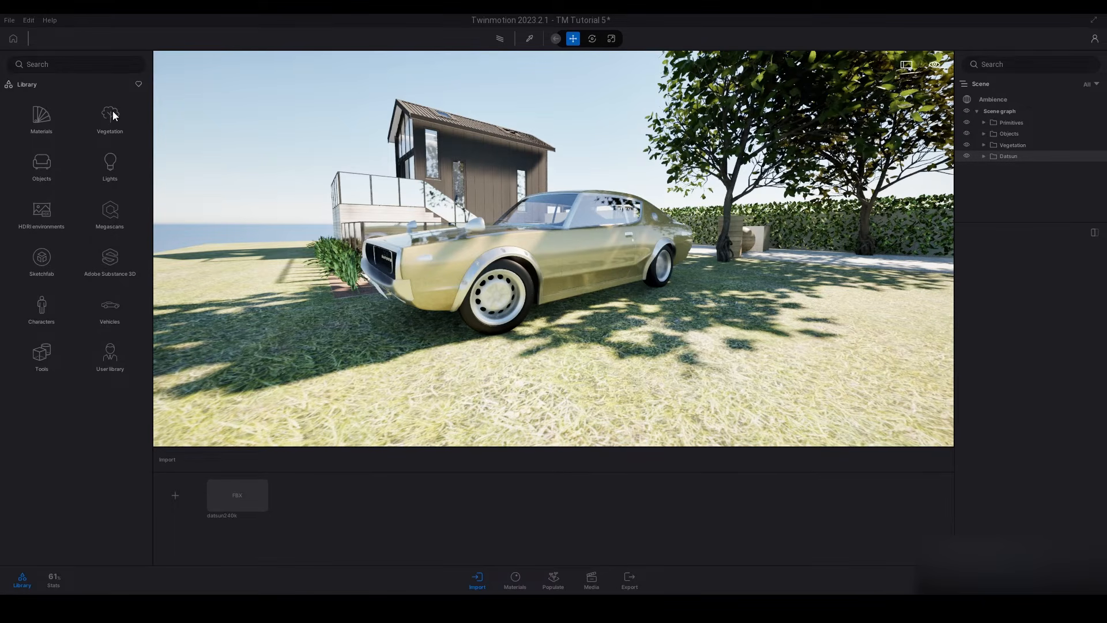
Step: Review the settings categories in the preferences, examine the library locations under Custom paths, and close the preferences
left_click(26, 22)
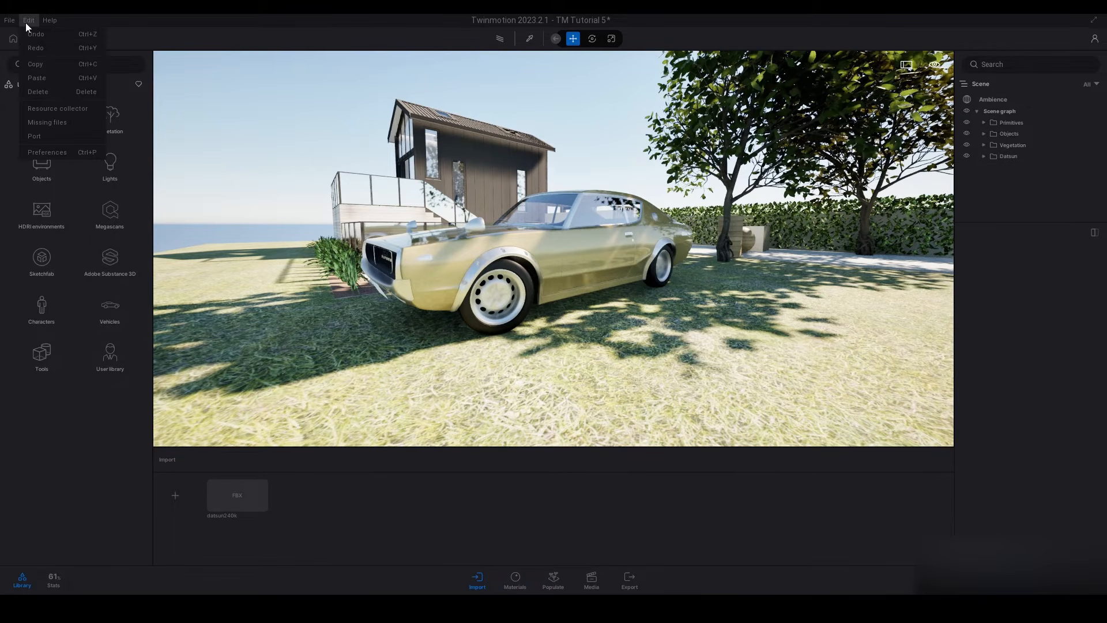
left_click(67, 151)
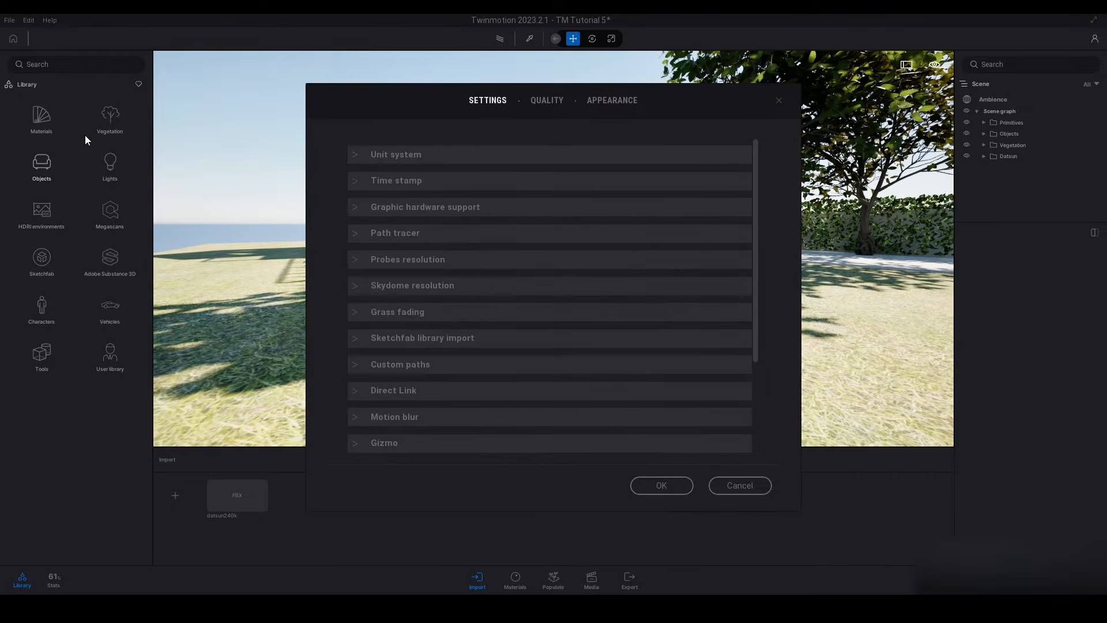
scroll(387, 340, "down", 3)
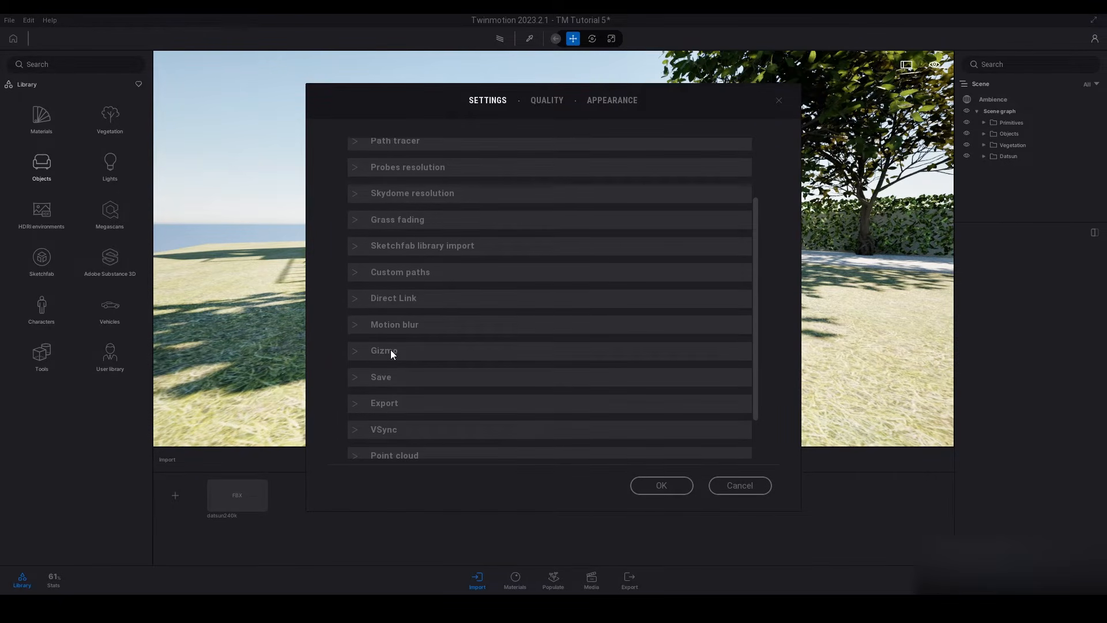
scroll(391, 349, "down", 2)
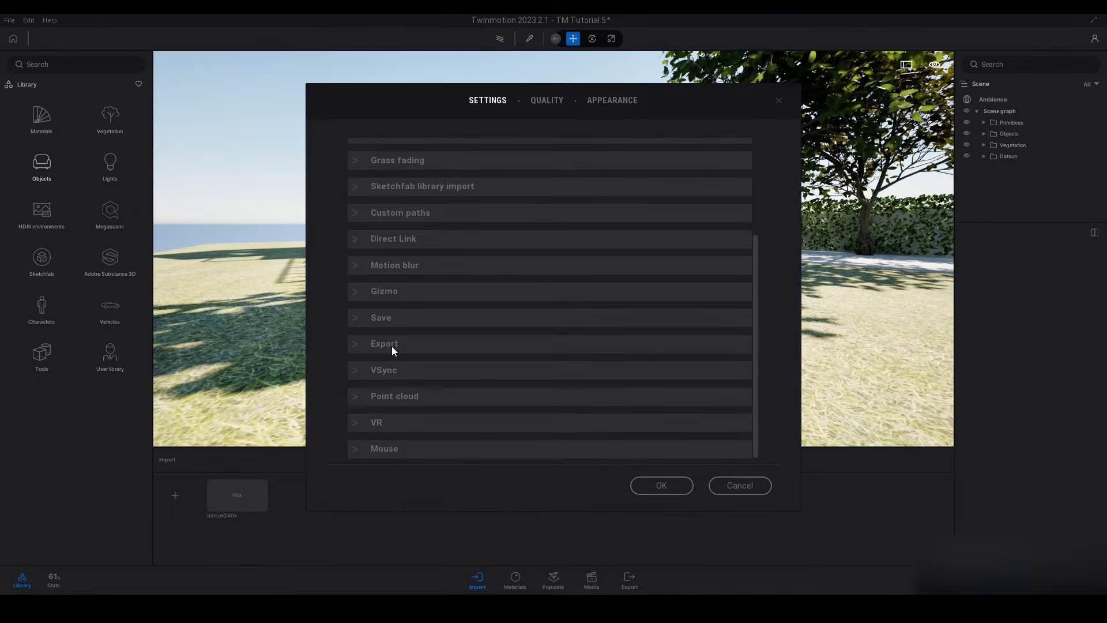
scroll(392, 344, "up", 3)
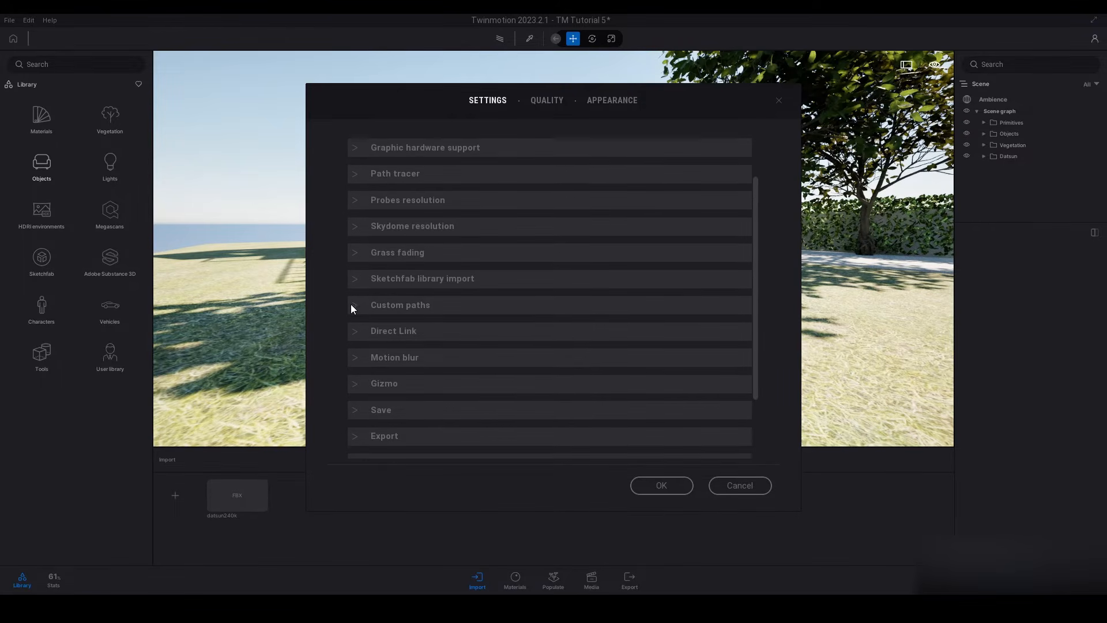
left_click(352, 303)
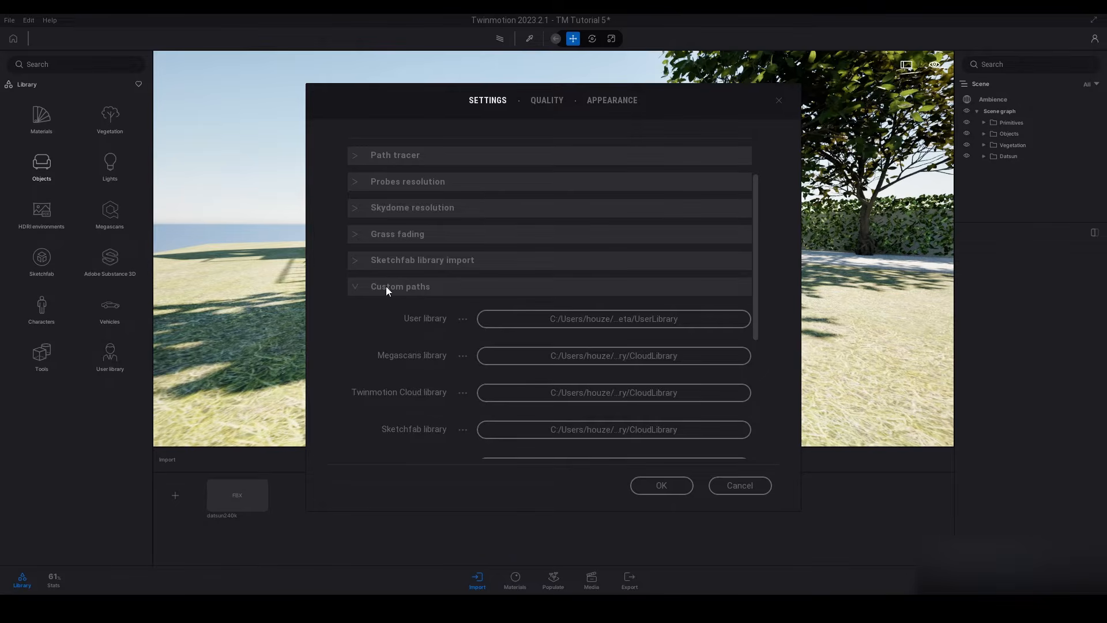
scroll(399, 287, "down", 1)
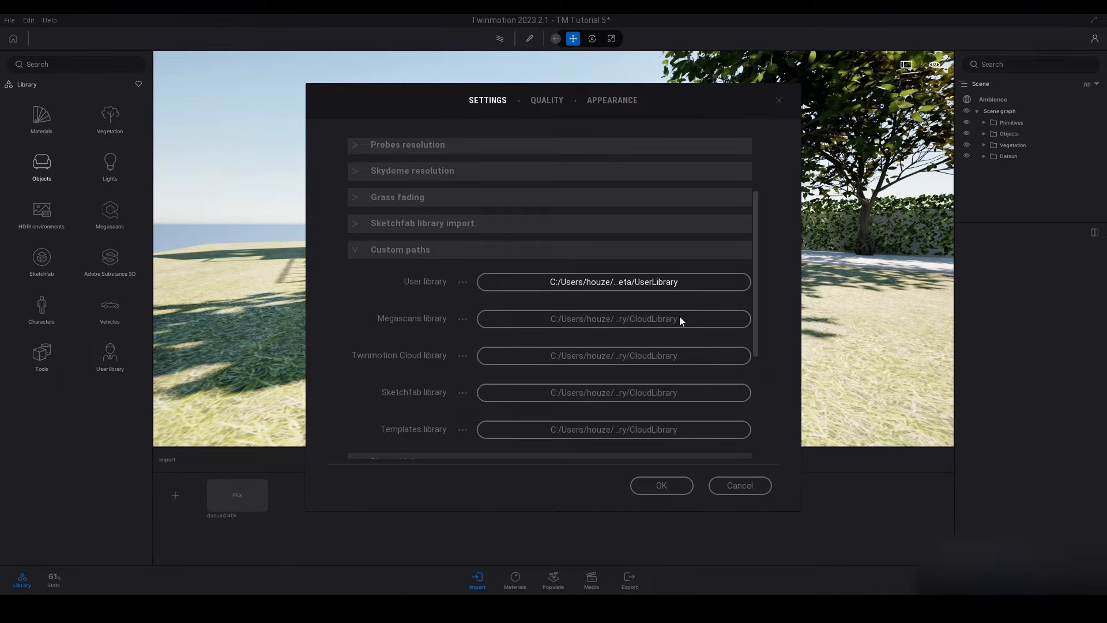
left_click(672, 483)
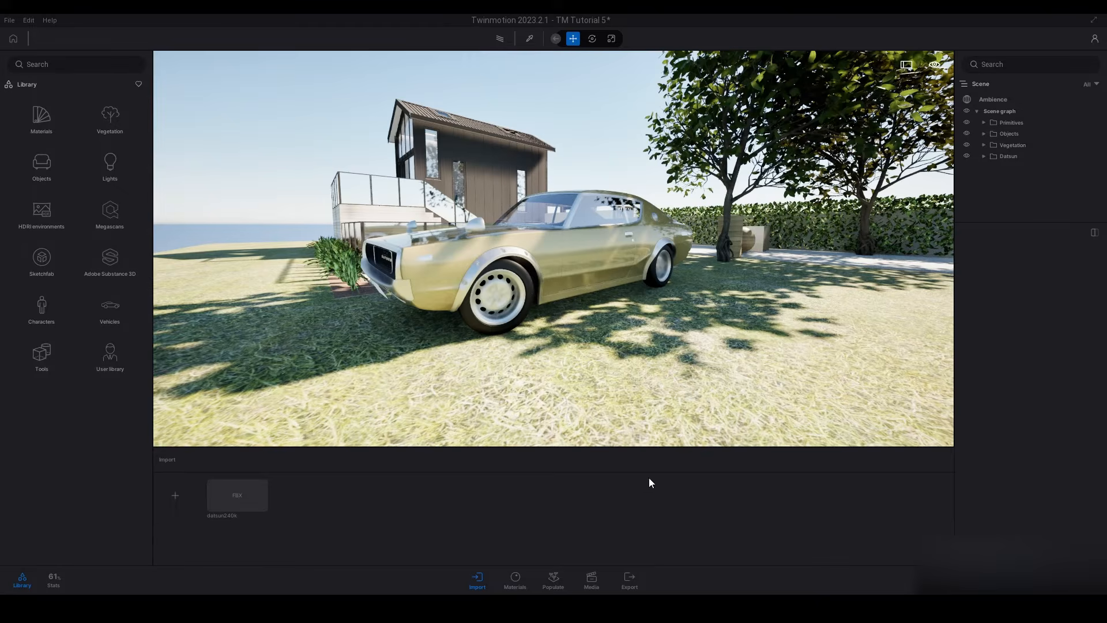
Step: Create a new category in the User library, rename it Test, and open it
left_click(110, 357)
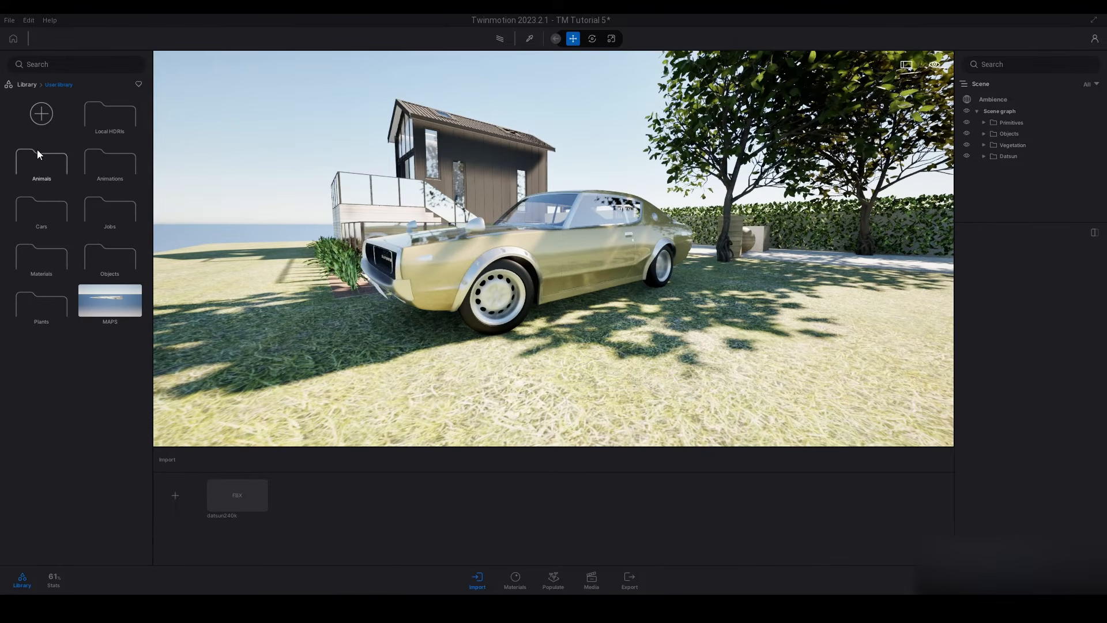
left_click(36, 115)
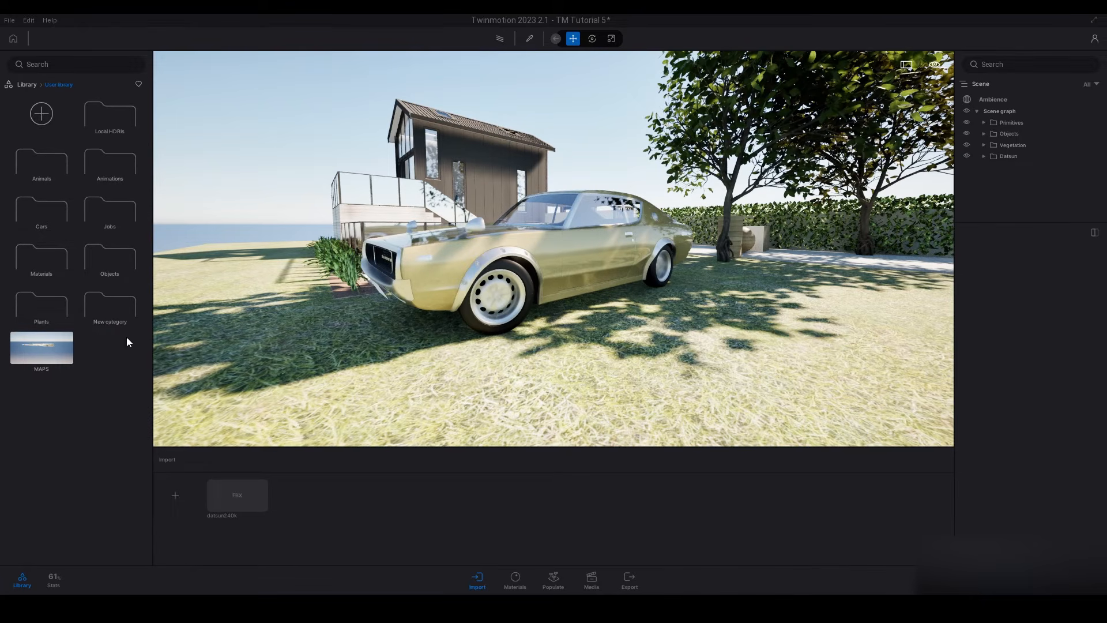
right_click(116, 317)
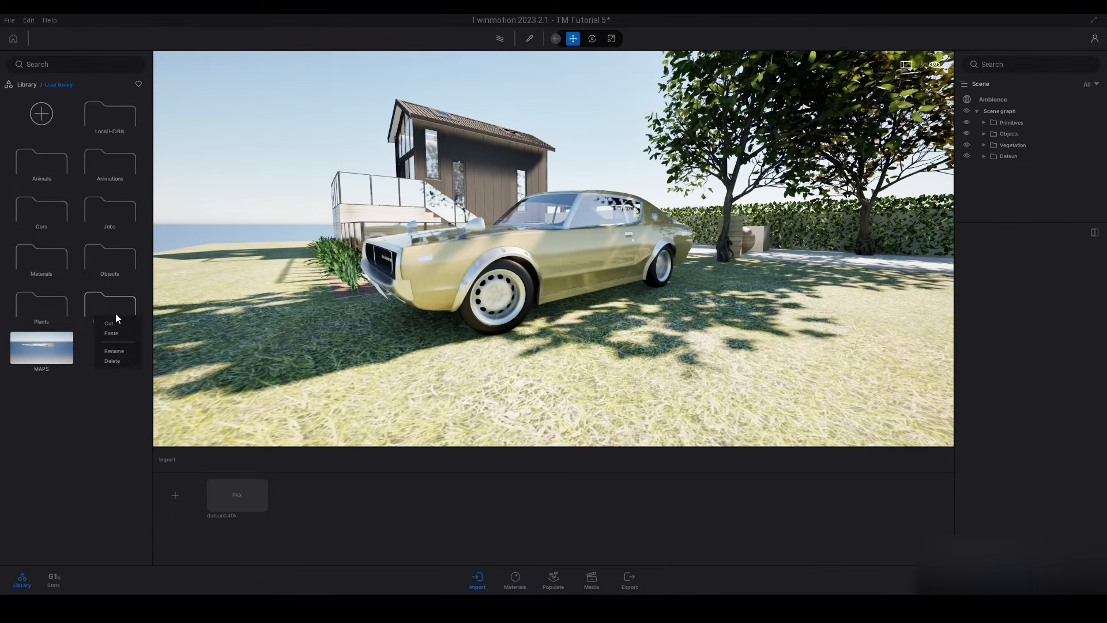
left_click(115, 351)
key("Return")
left_click(119, 314)
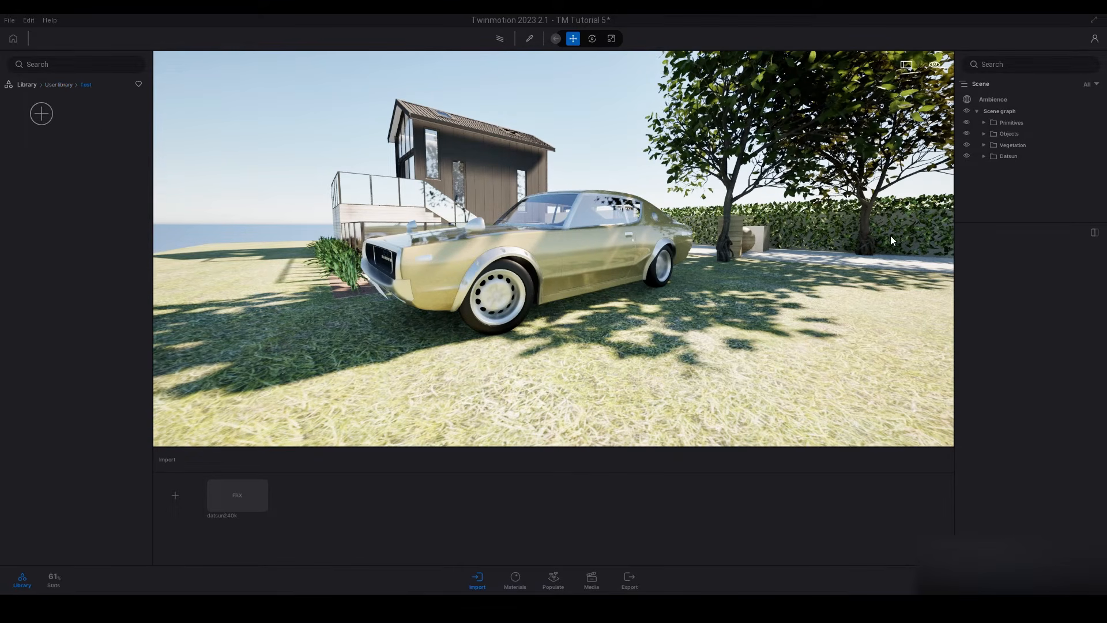
Step: Add the Datsun container from the scene graph to the Test category of the User library
left_click(1008, 157)
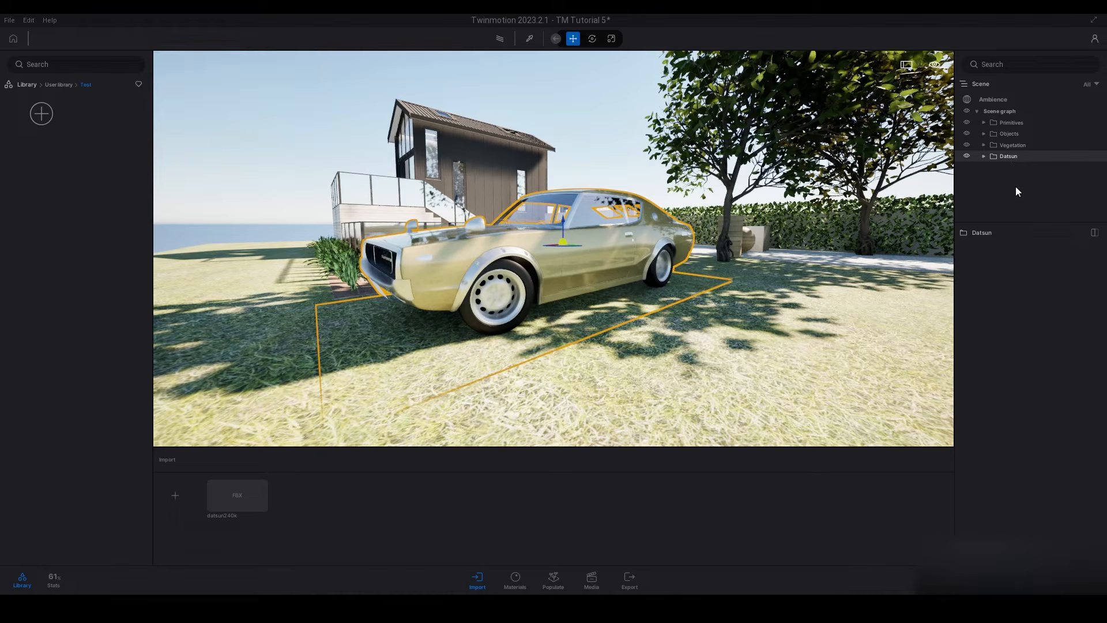
right_click(1010, 157)
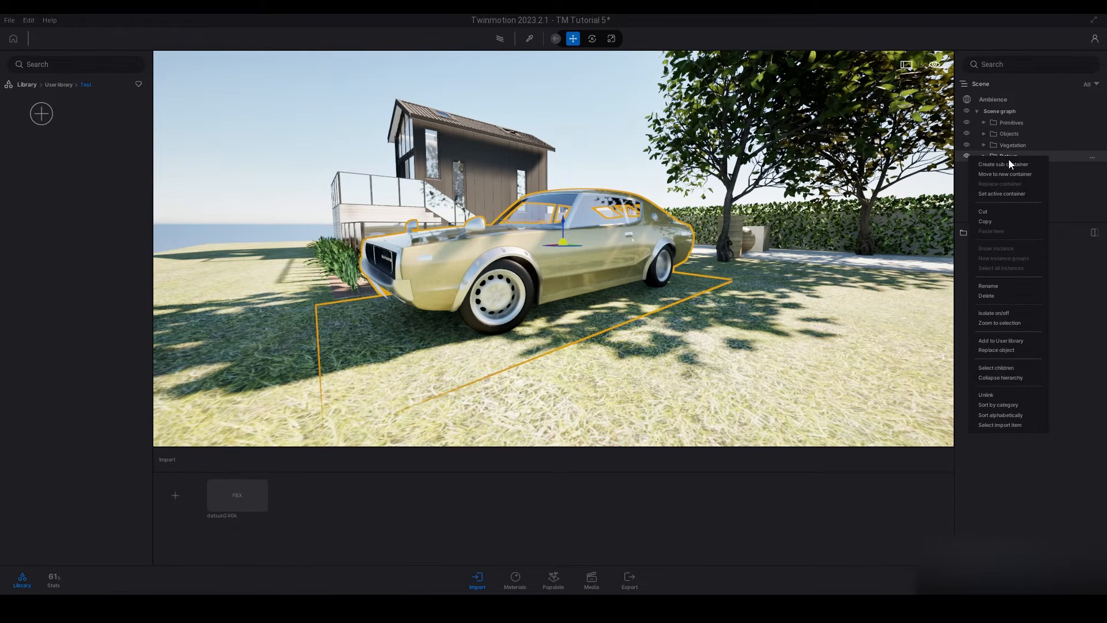
left_click(1008, 341)
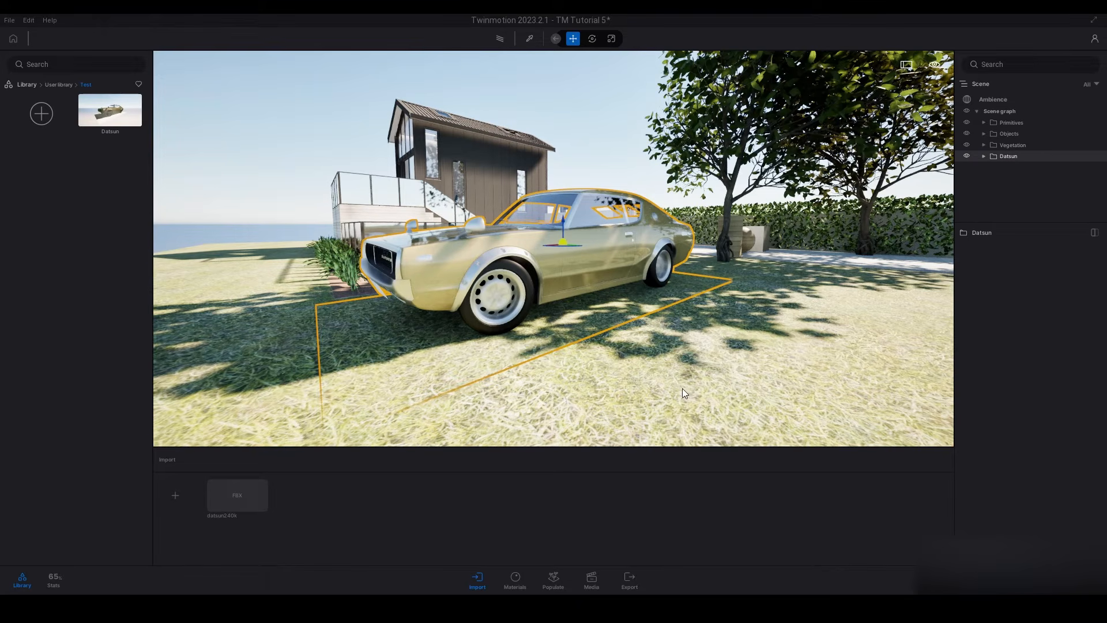
Step: Delete the Datsun container from the scene and place the saved Datsun from the User library on the lawn
right_click_drag(630, 369, 635, 398)
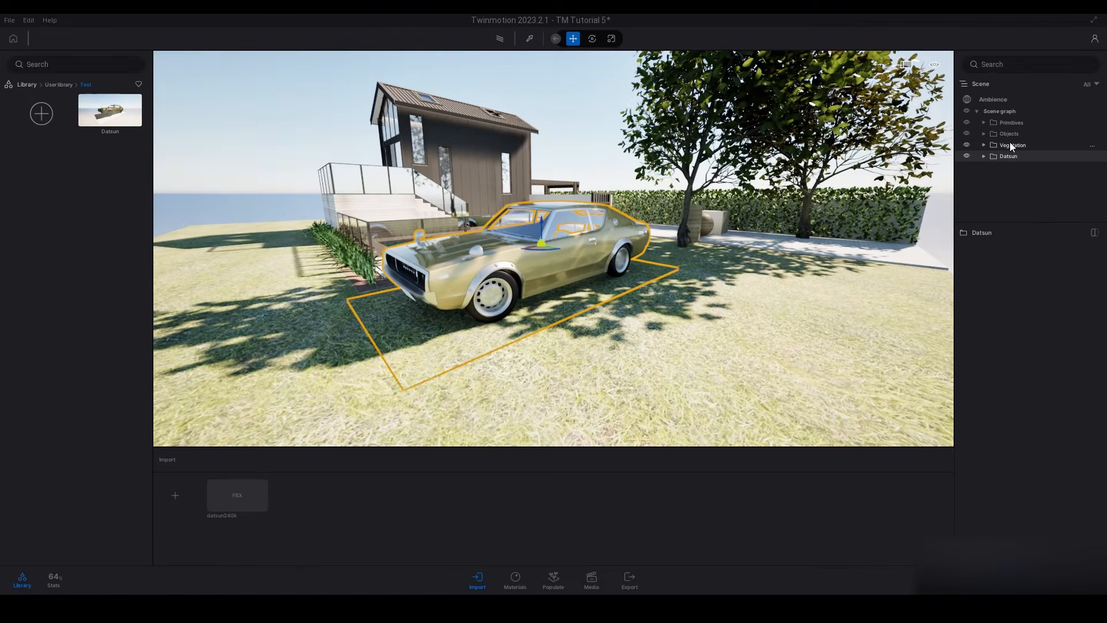
left_click(1010, 144)
left_click(1008, 157)
key("Delete")
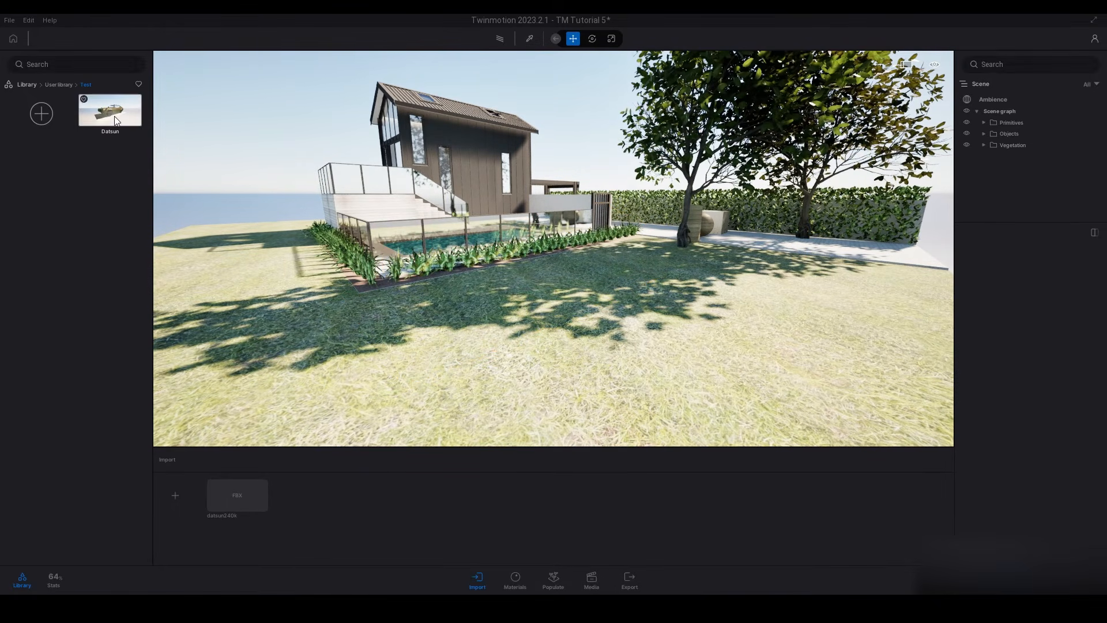
left_click_drag(110, 113, 568, 234)
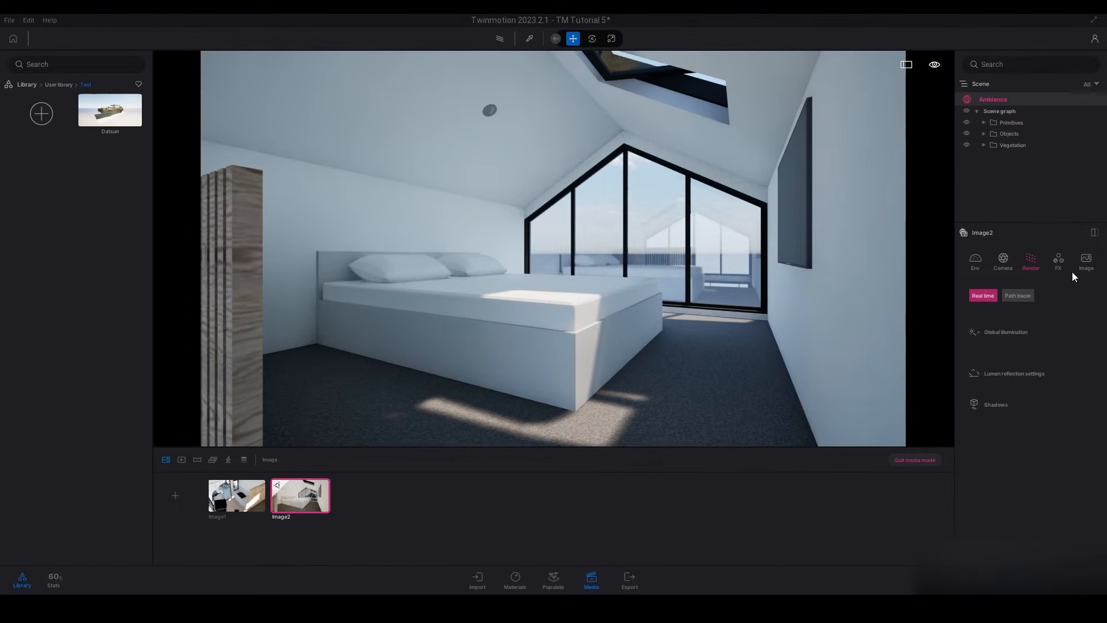
Step: Compare the output sizes offered for Image2 without and with tiled rendering, and turn tiled rendering off again
left_click(1082, 265)
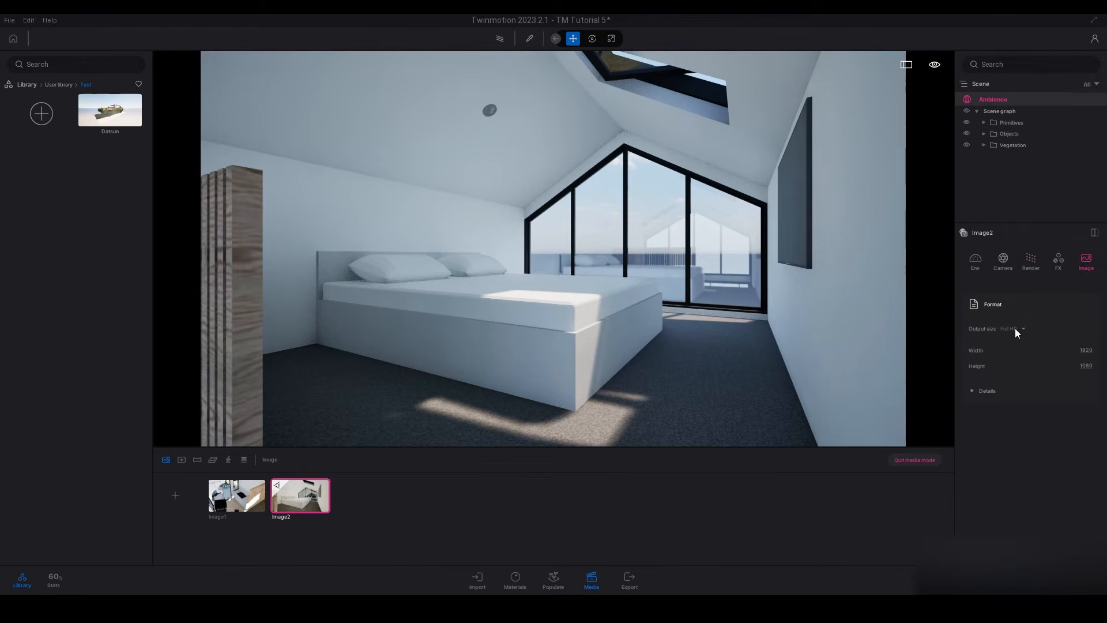
left_click(1014, 328)
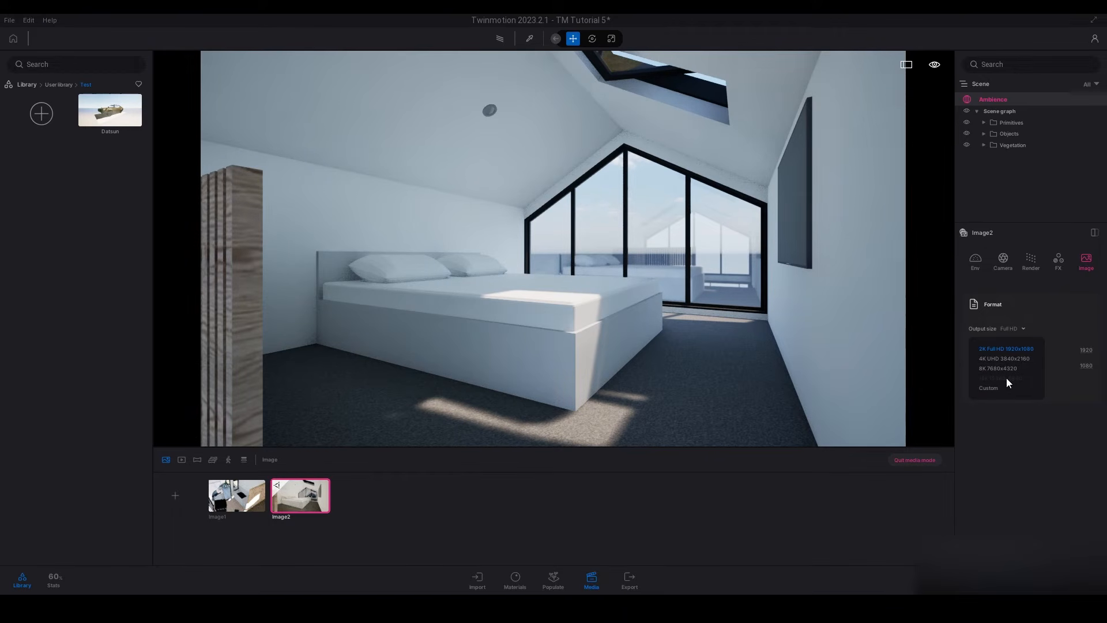
left_click(1024, 328)
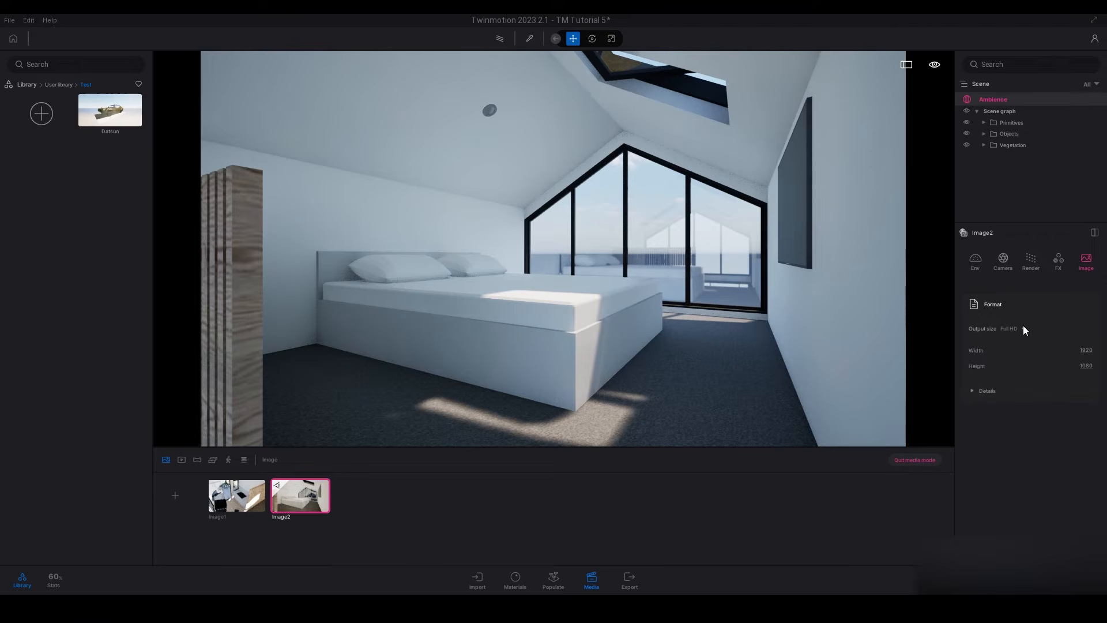
left_click(975, 391)
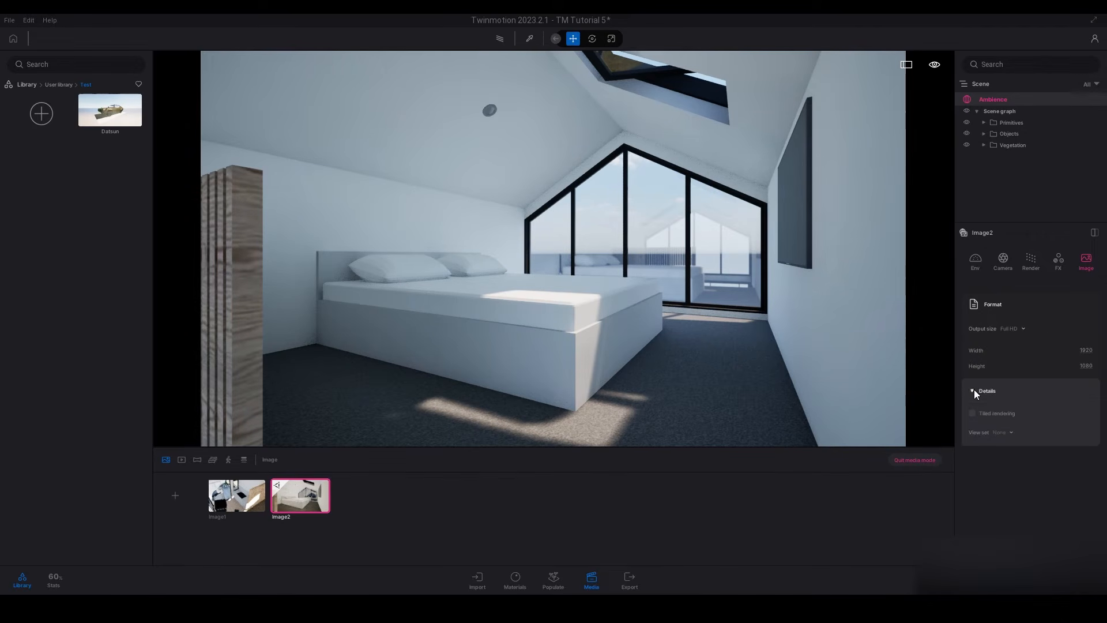
left_click(1007, 413)
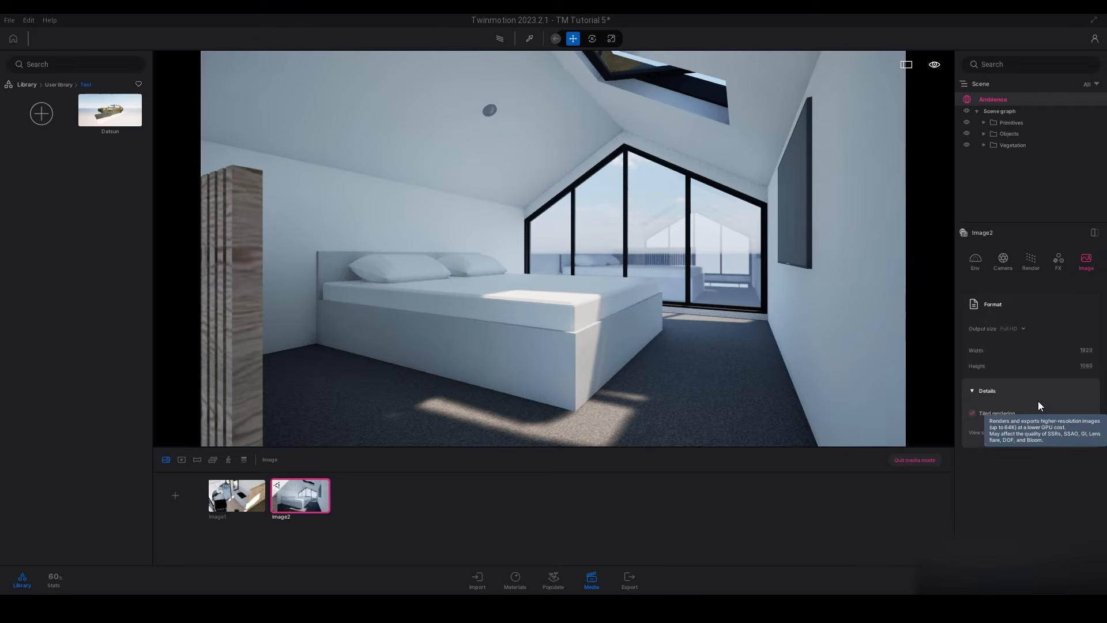
left_click(1019, 329)
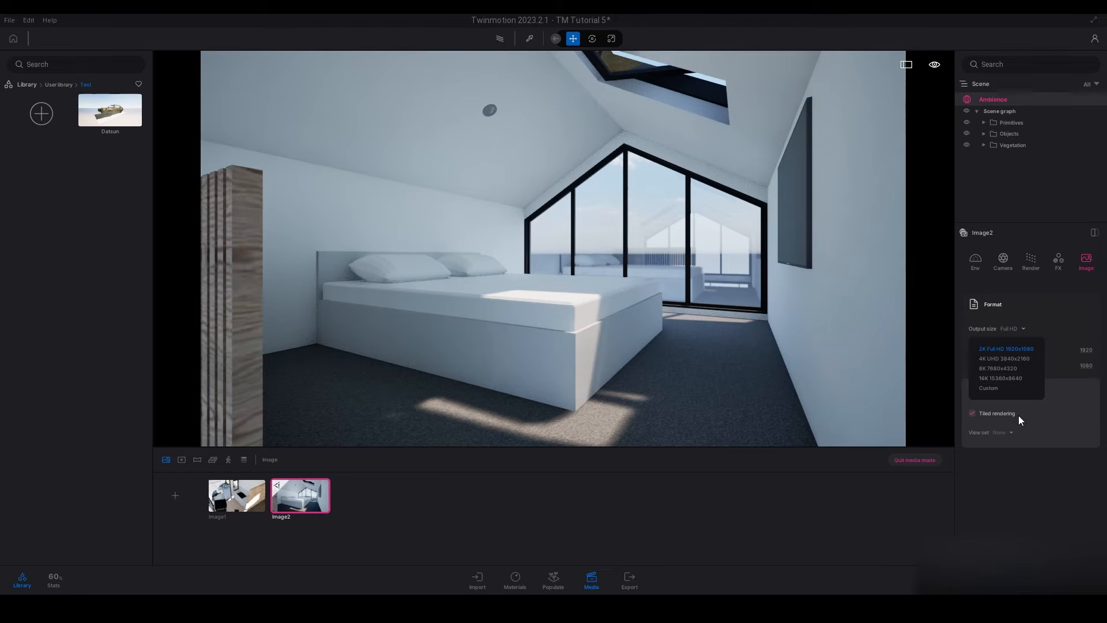
left_click(1075, 390)
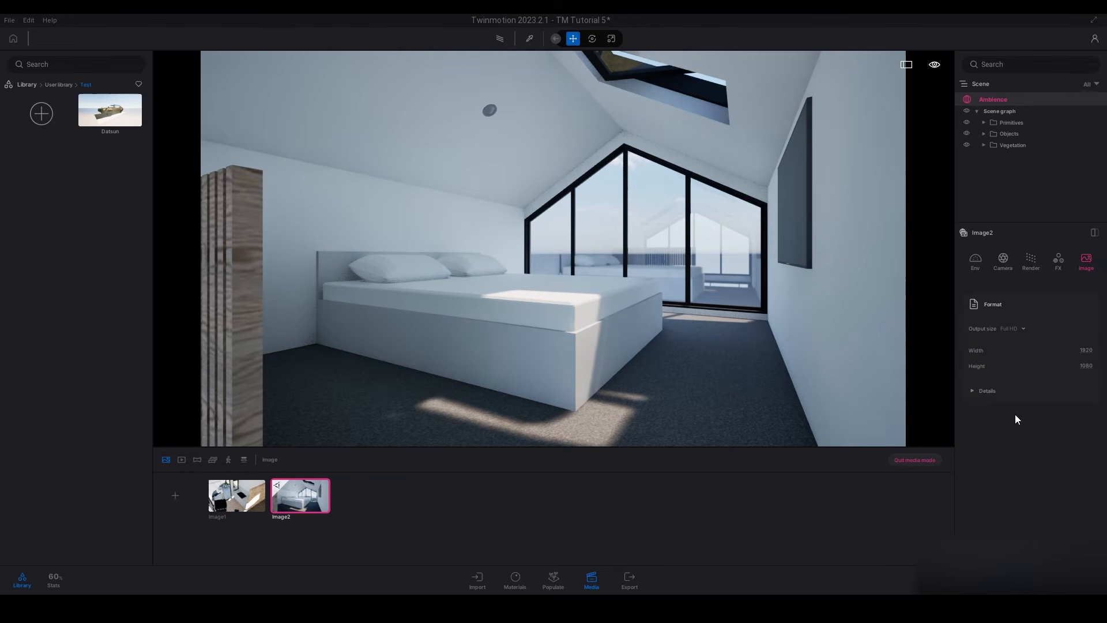
left_click(995, 391)
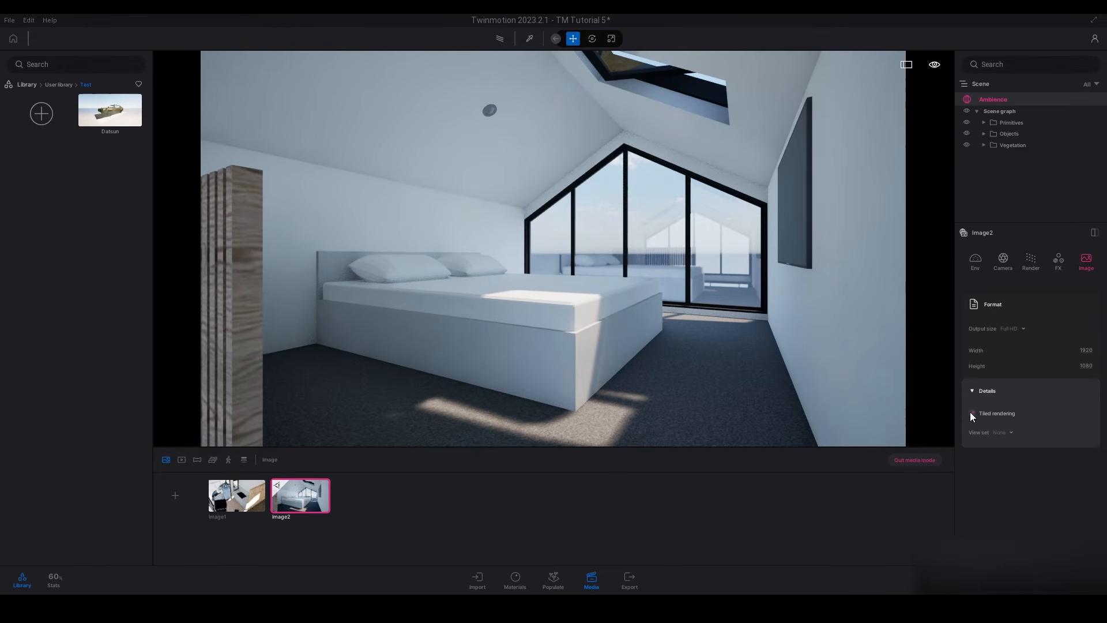
left_click(984, 391)
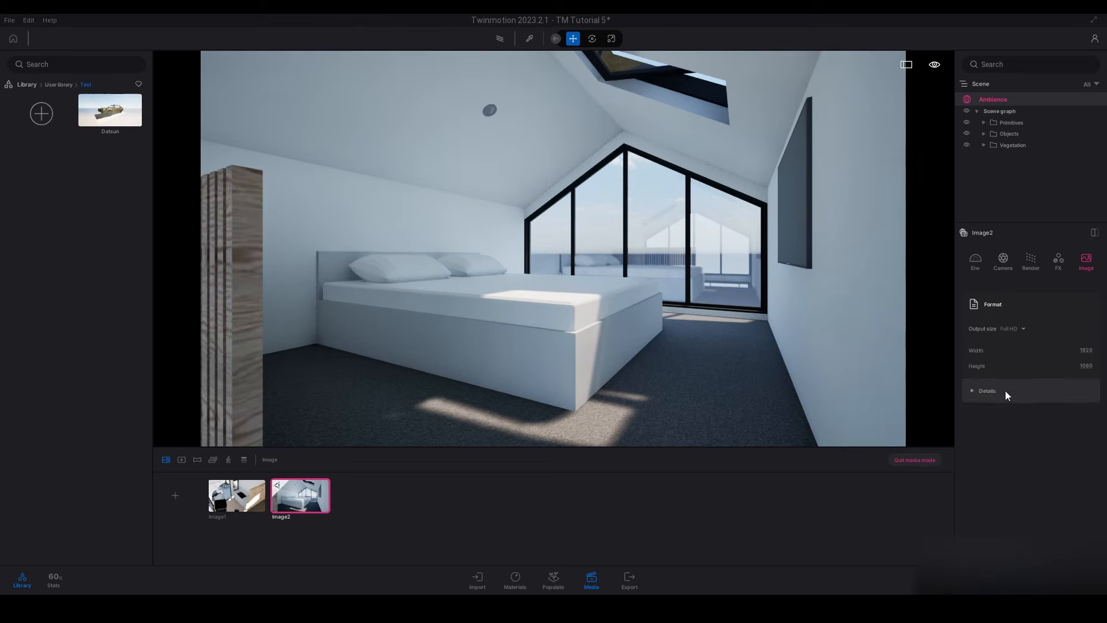
Step: Set Image2's output size to Custom with a width of 2048 and a height of 2048
left_click(1015, 328)
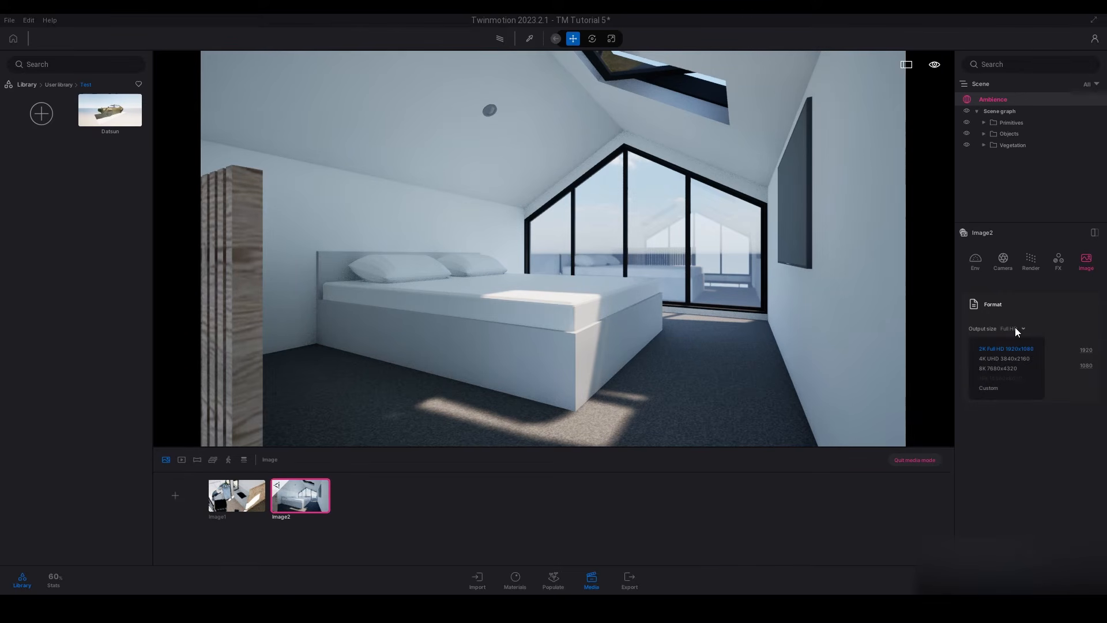
left_click(996, 390)
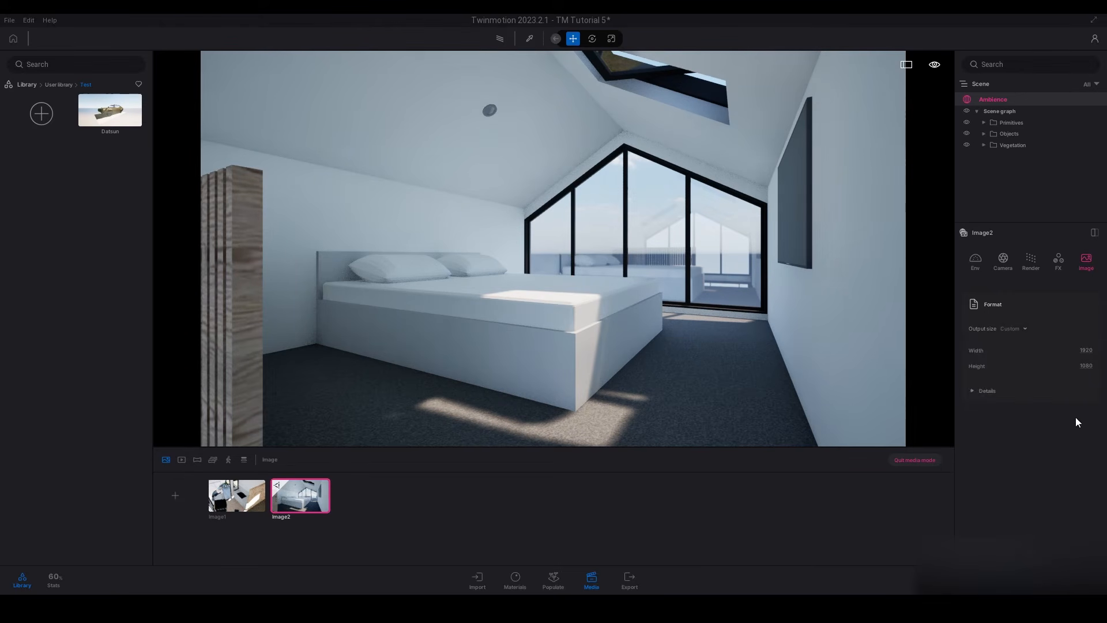
left_click(1087, 350)
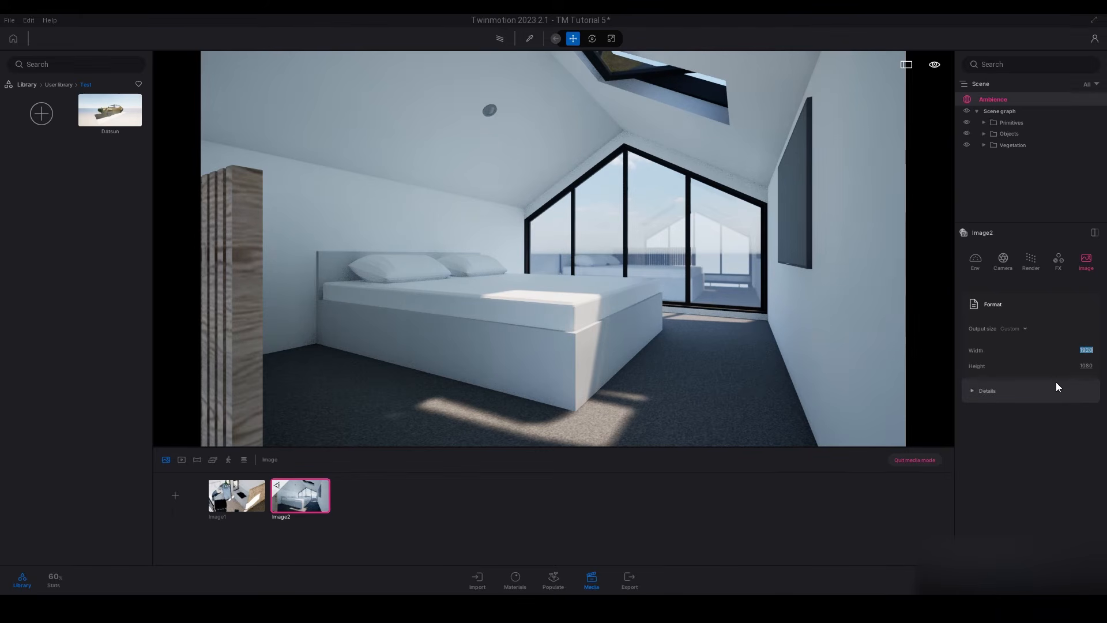
type("2048")
key("Return")
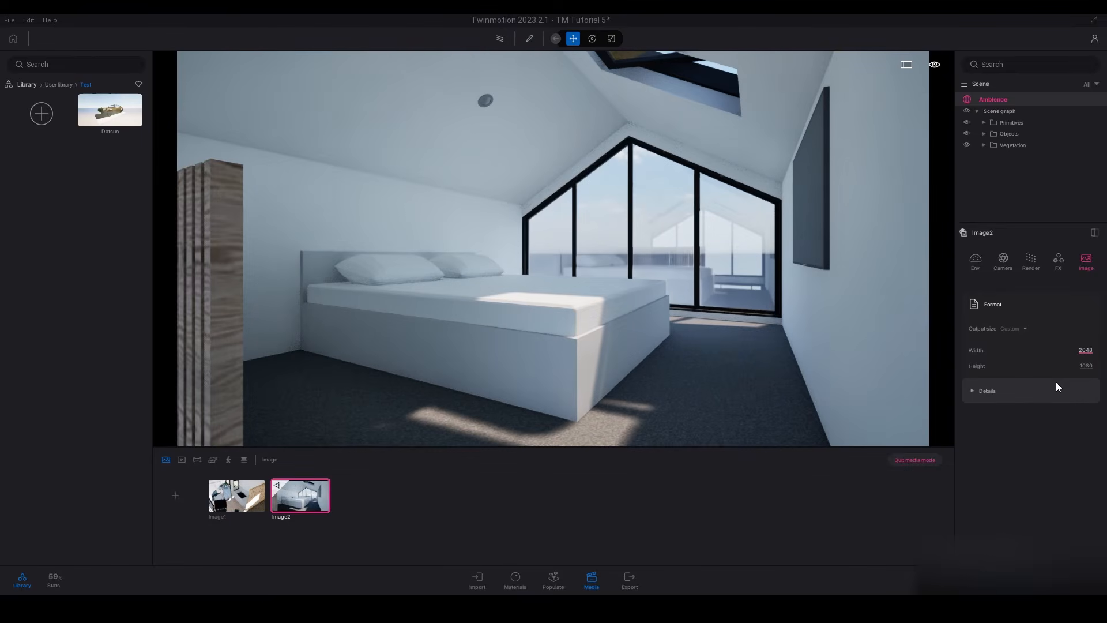
left_click(1086, 365)
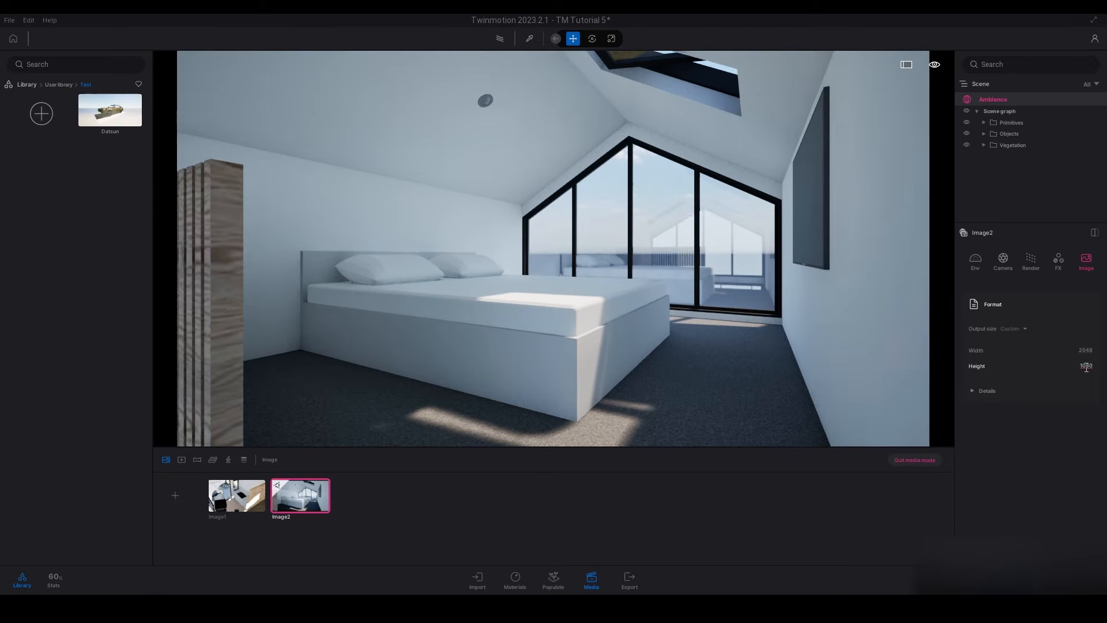
type("2048")
key("Return")
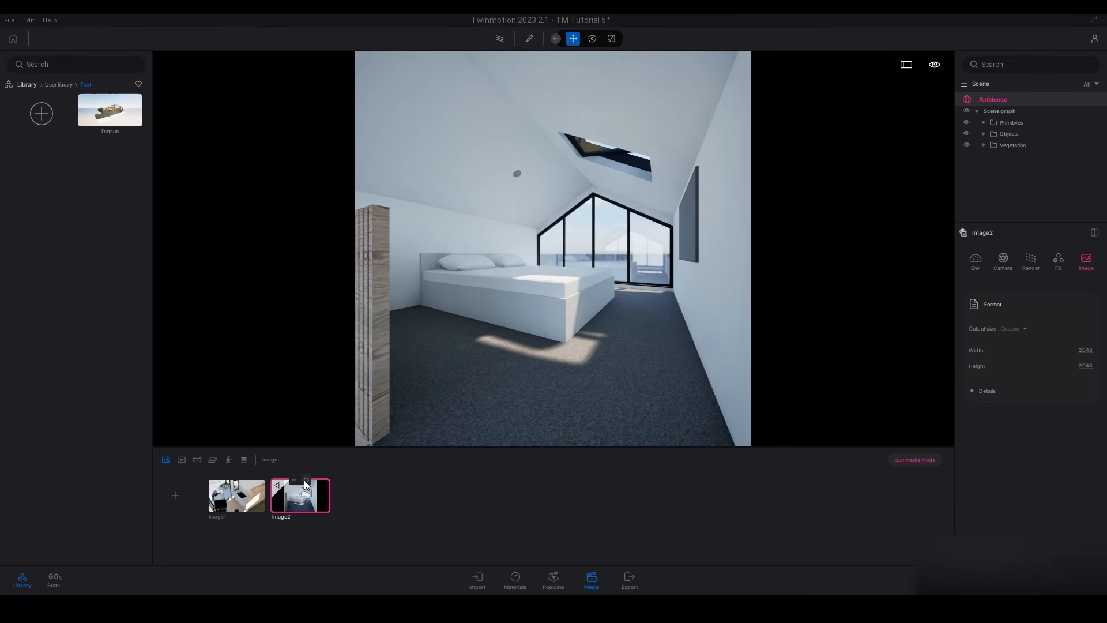
left_click(627, 579)
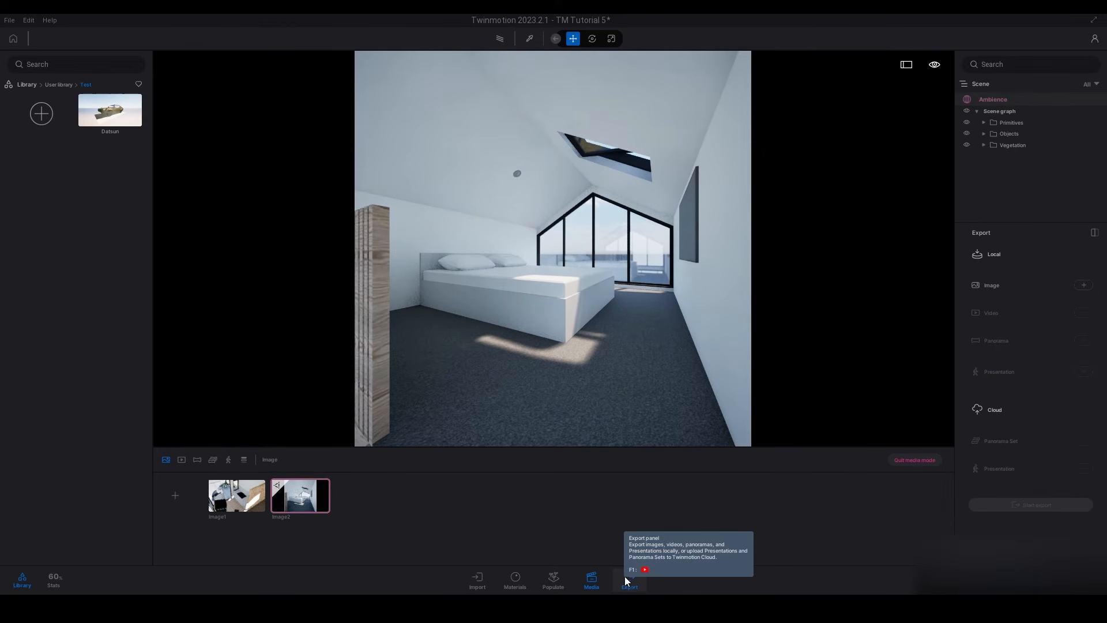
left_click(1084, 285)
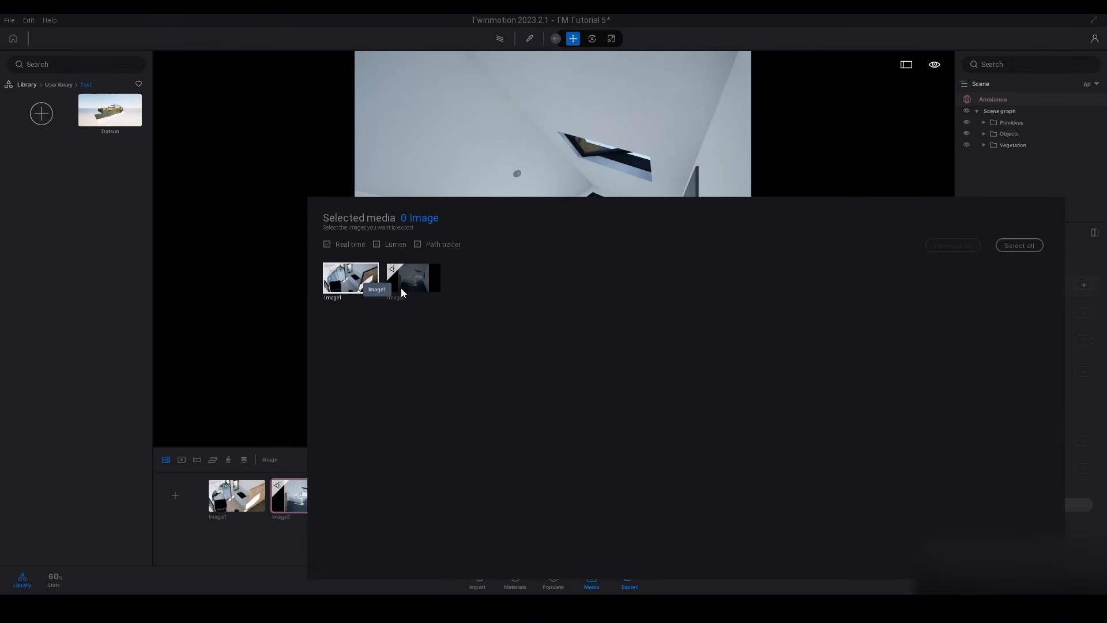
left_click(156, 489)
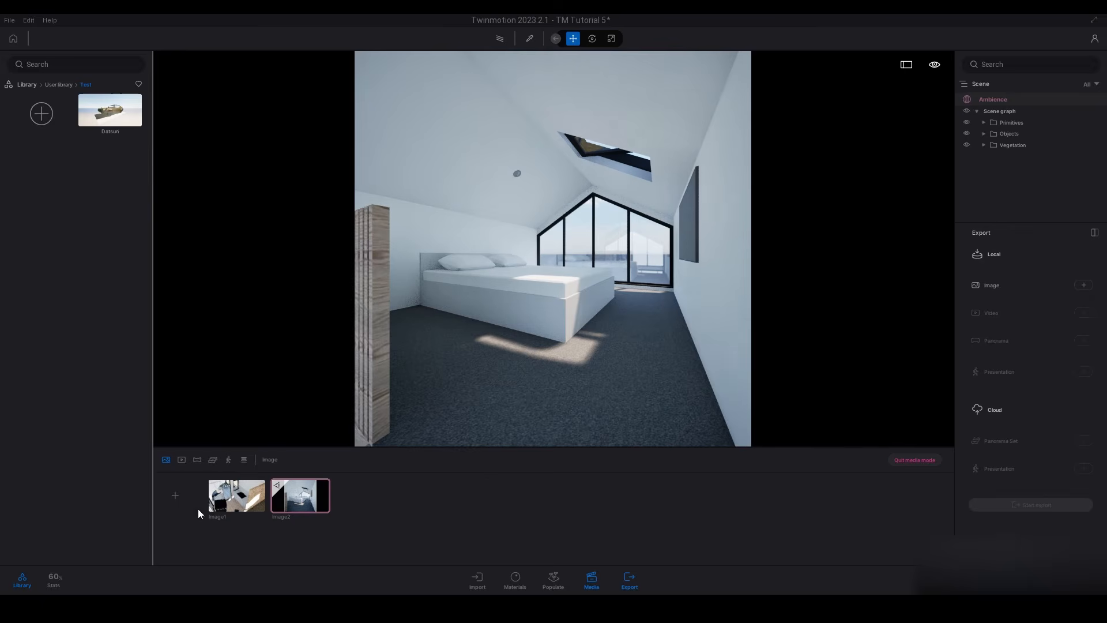
Step: Set Image1's output size to 4K UHD 3840x2160
left_click(242, 503)
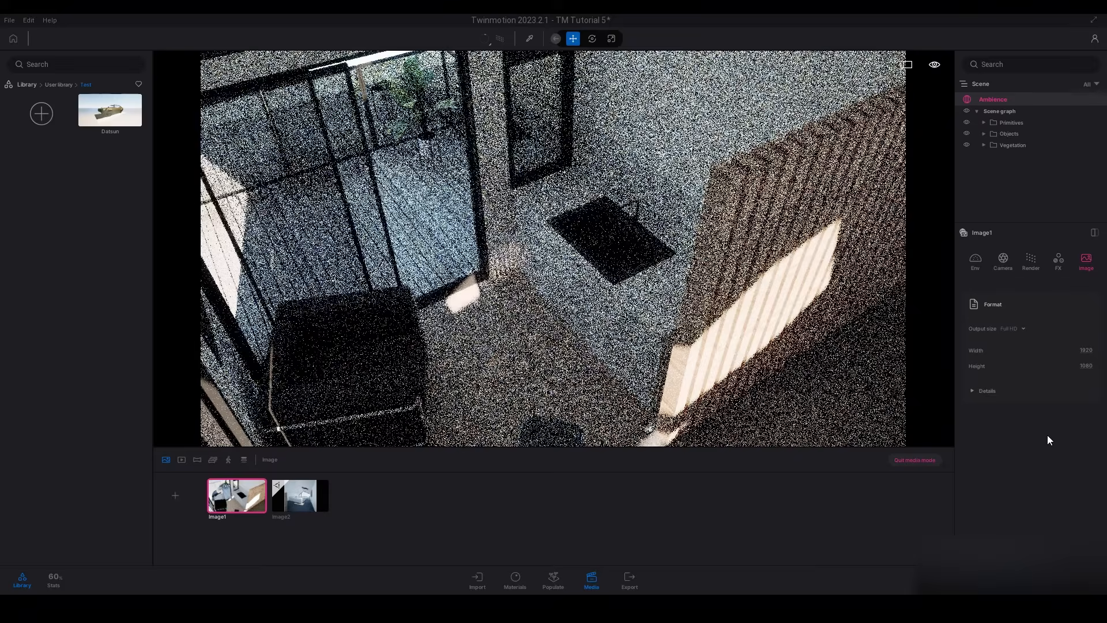
left_click(1012, 328)
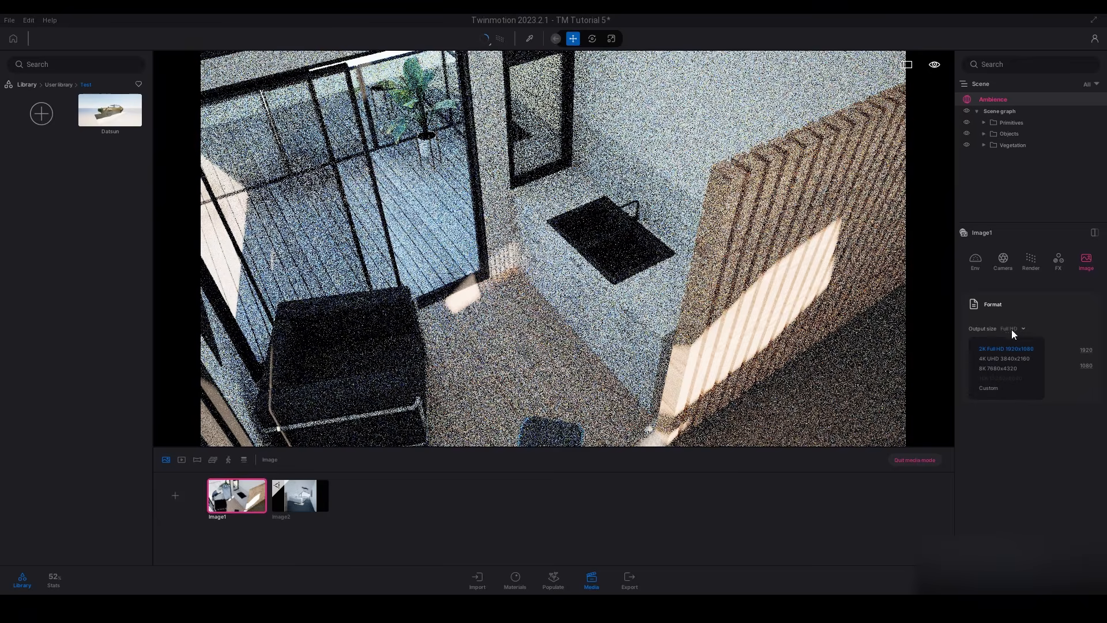
left_click(995, 357)
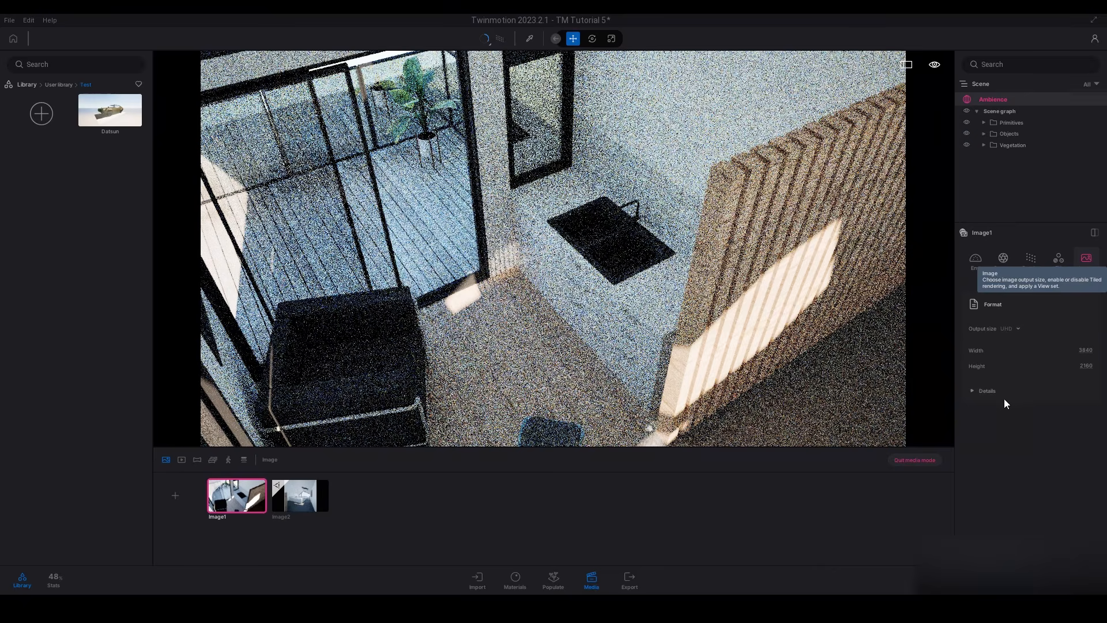
Step: Select Image1 for local image export and set the export refinement to High
left_click(630, 579)
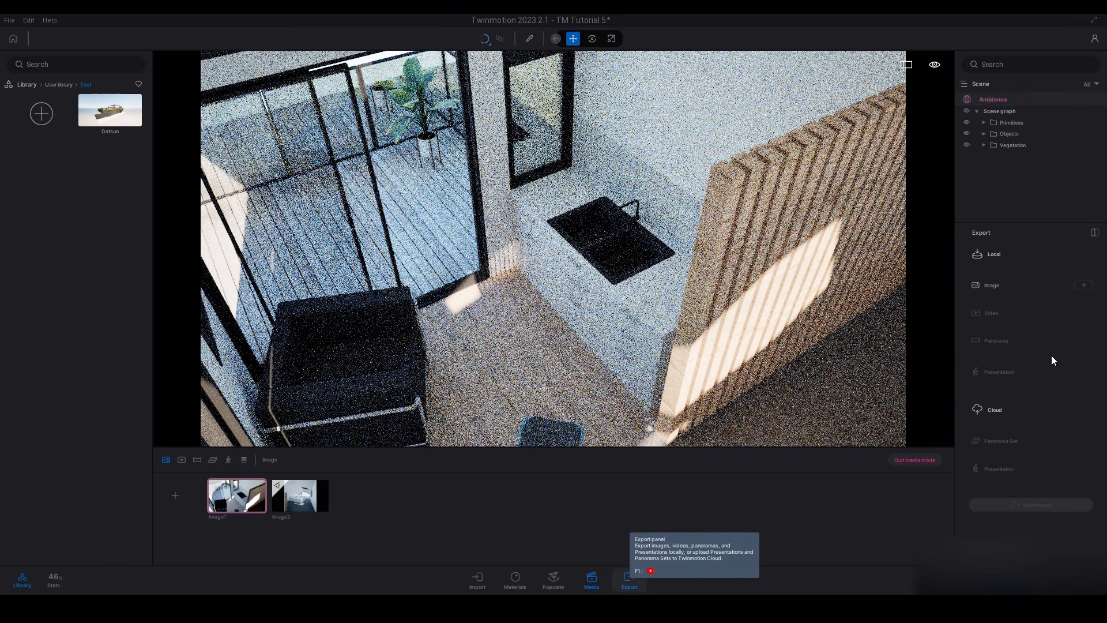
left_click(1085, 286)
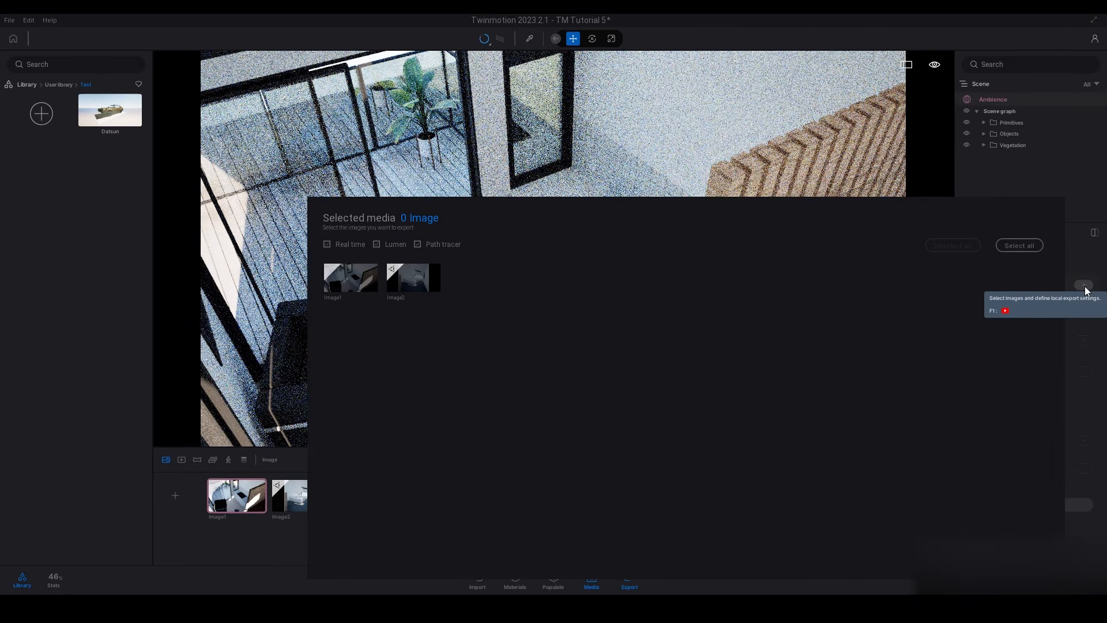
left_click(363, 278)
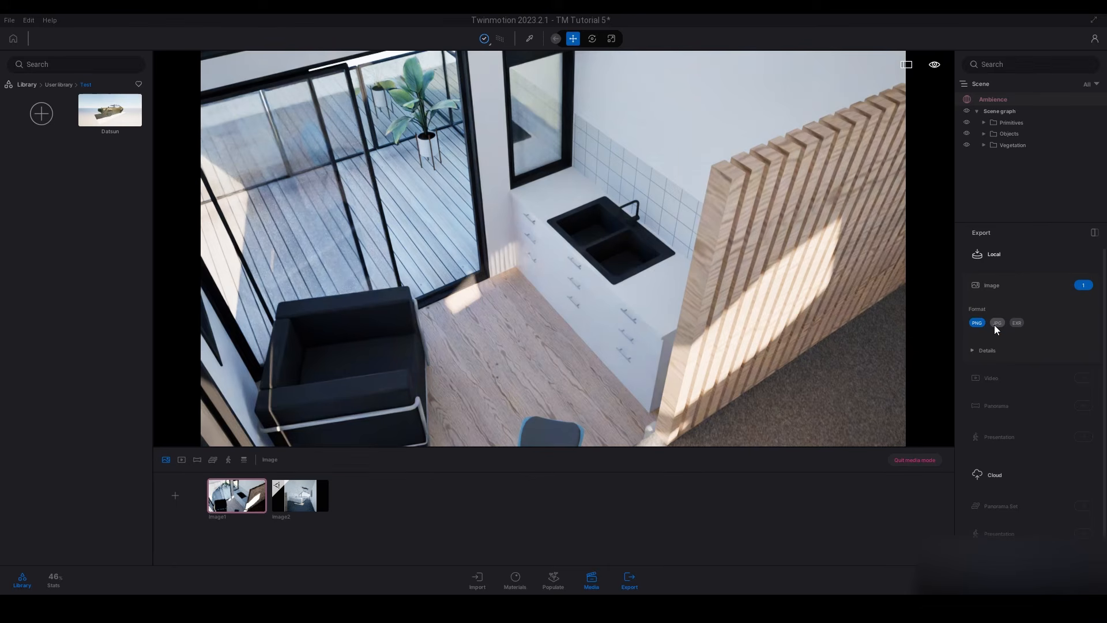
left_click(977, 352)
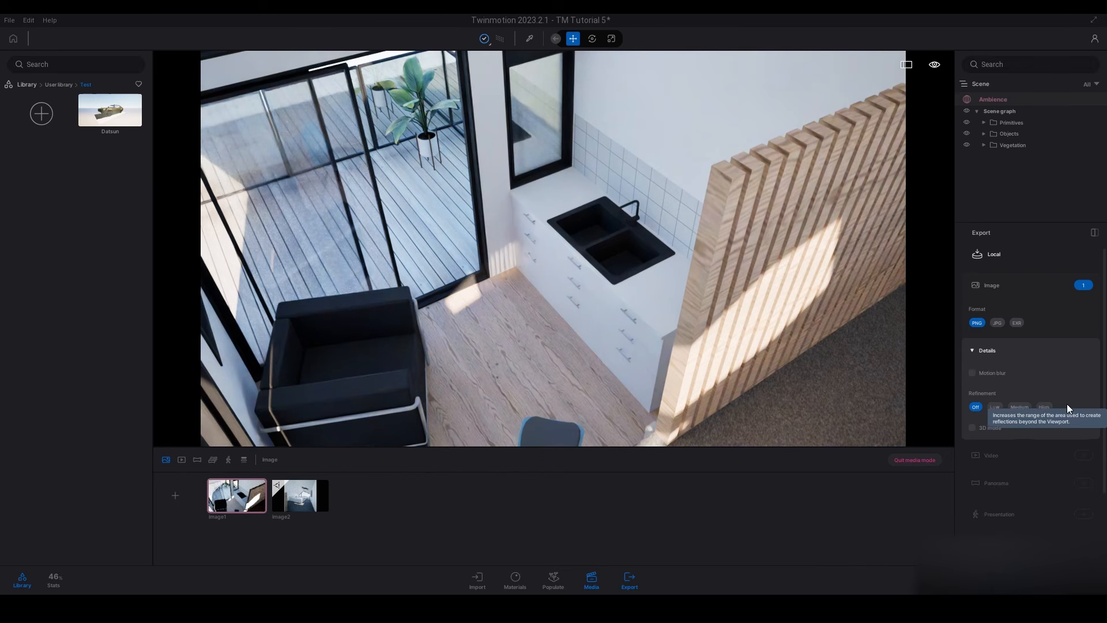
left_click(1045, 407)
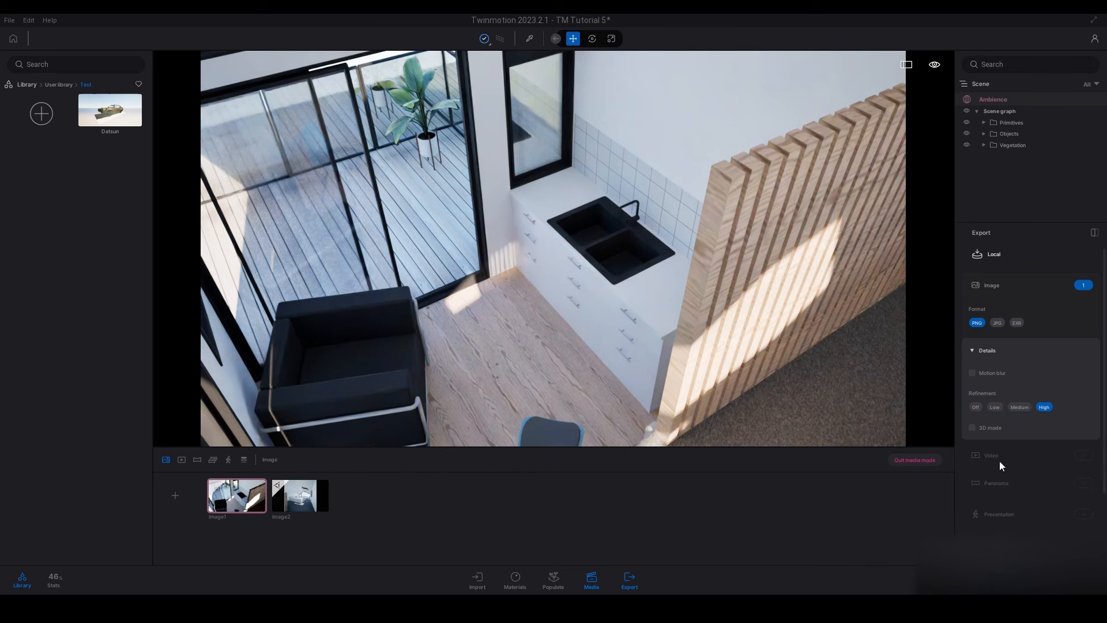
scroll(1023, 383, "down", 3)
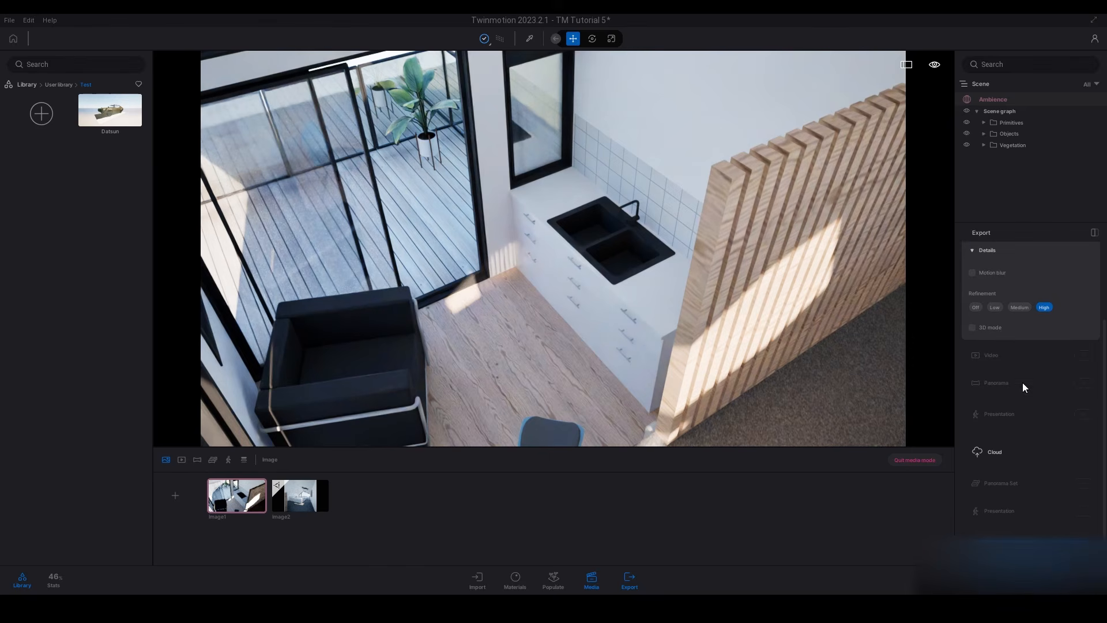